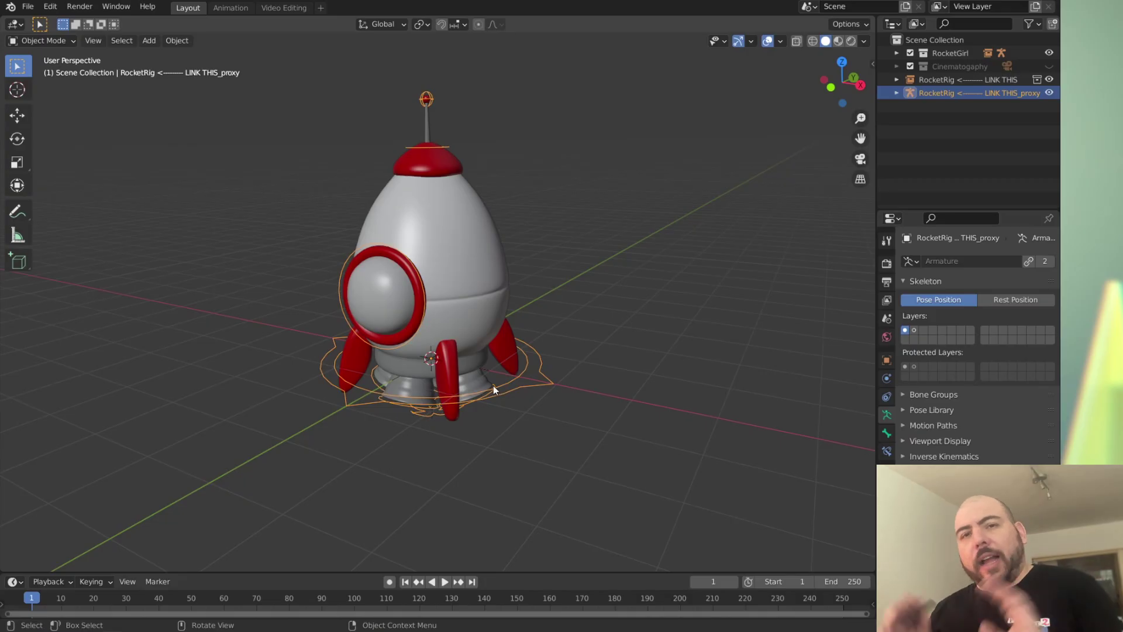
Go to frame 72 and copy that frame number into the scene's end frame.
middle_click_drag(361, 364, 320, 419)
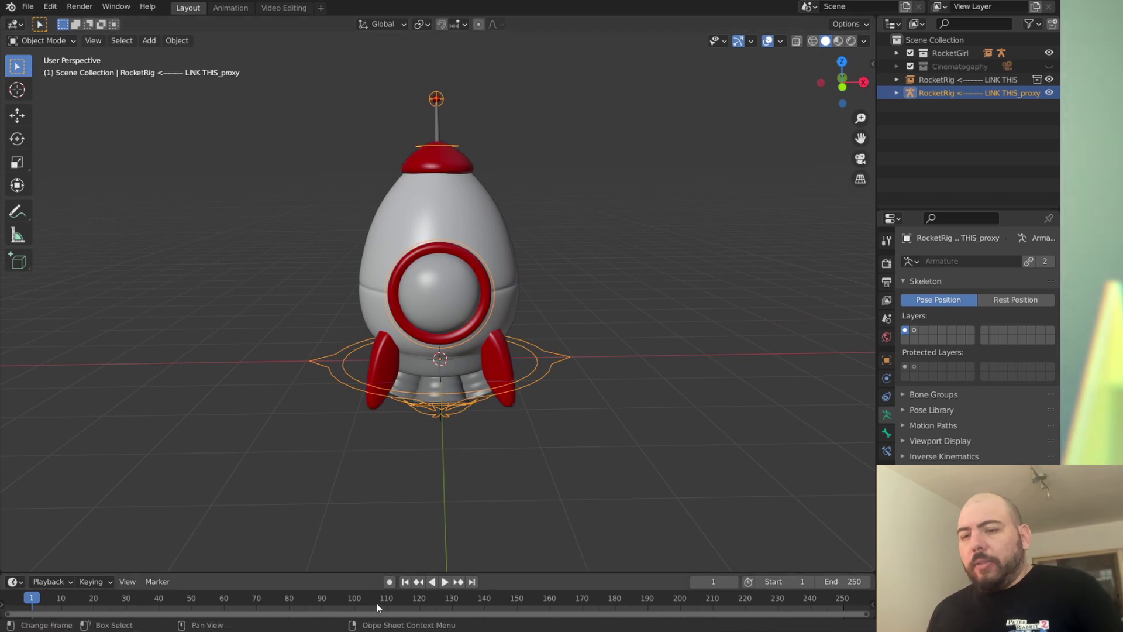
left_click_drag(186, 613, 248, 613)
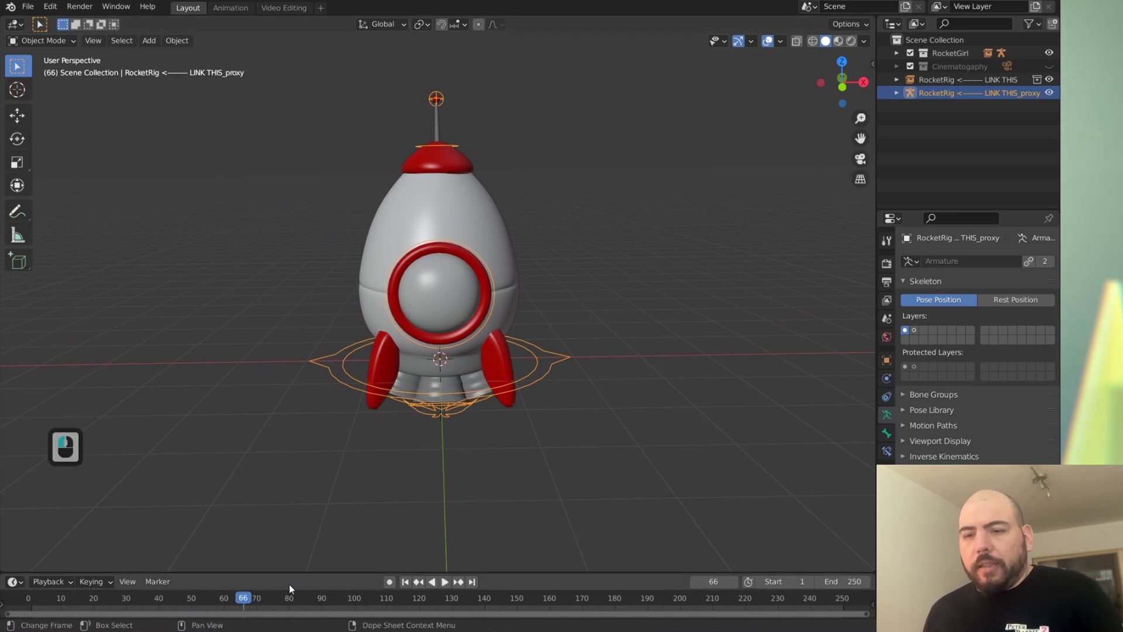
left_click_drag(288, 573, 283, 562)
key("space")
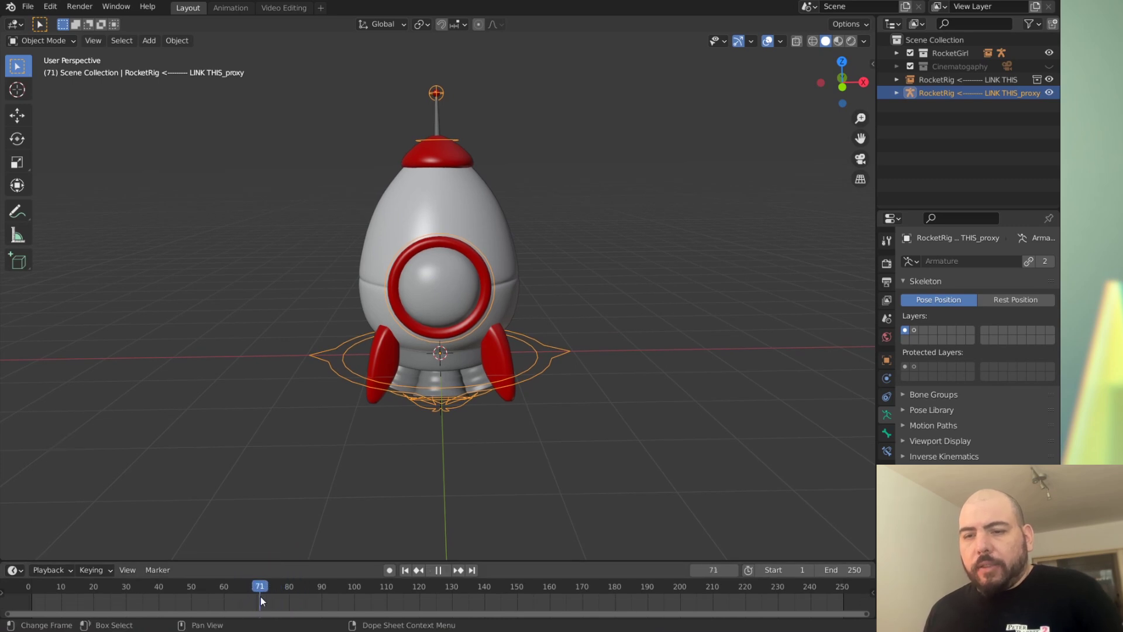
key("ctrl+c")
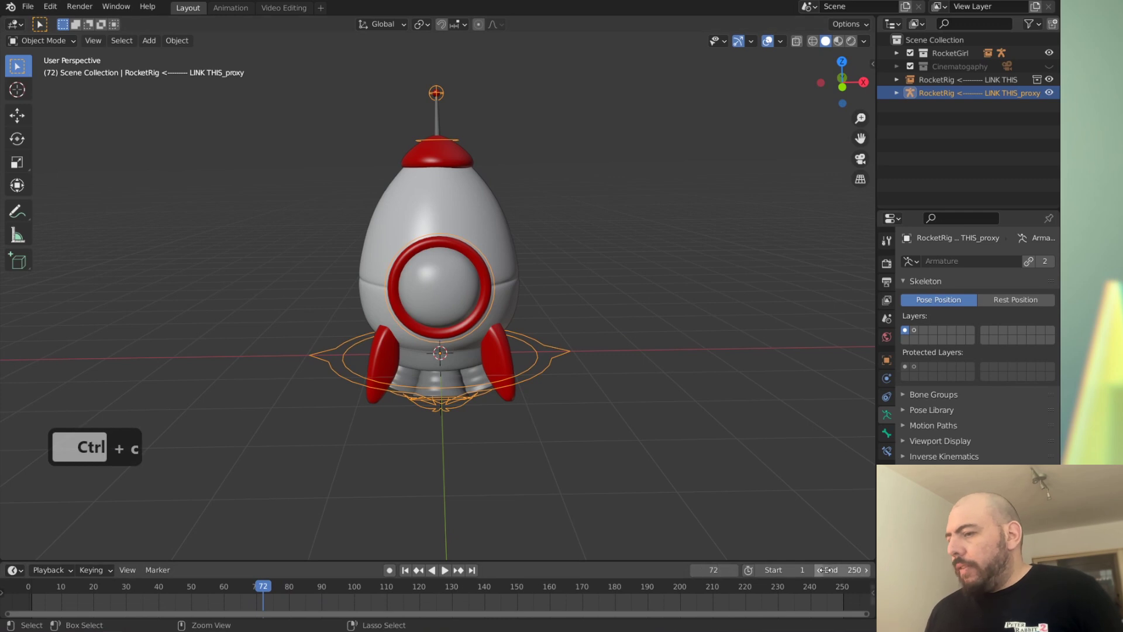
key("ctrl+v")
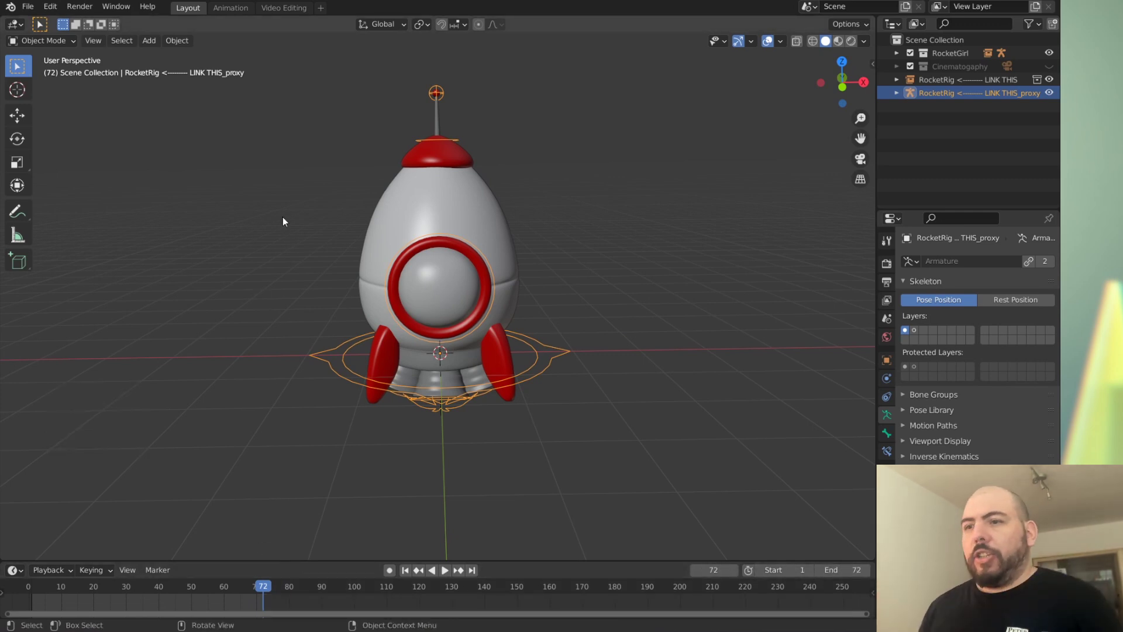
left_click(553, 394)
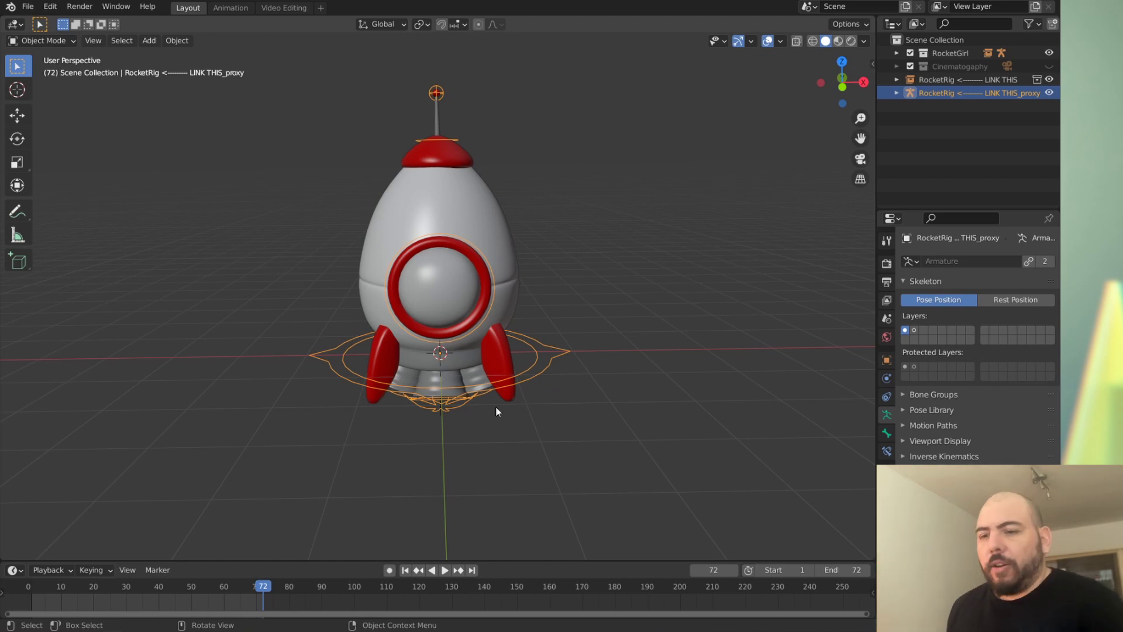
Switch to File Explorer and open the Sounds folder inside RocketGirl_Project.
left_click(176, 629)
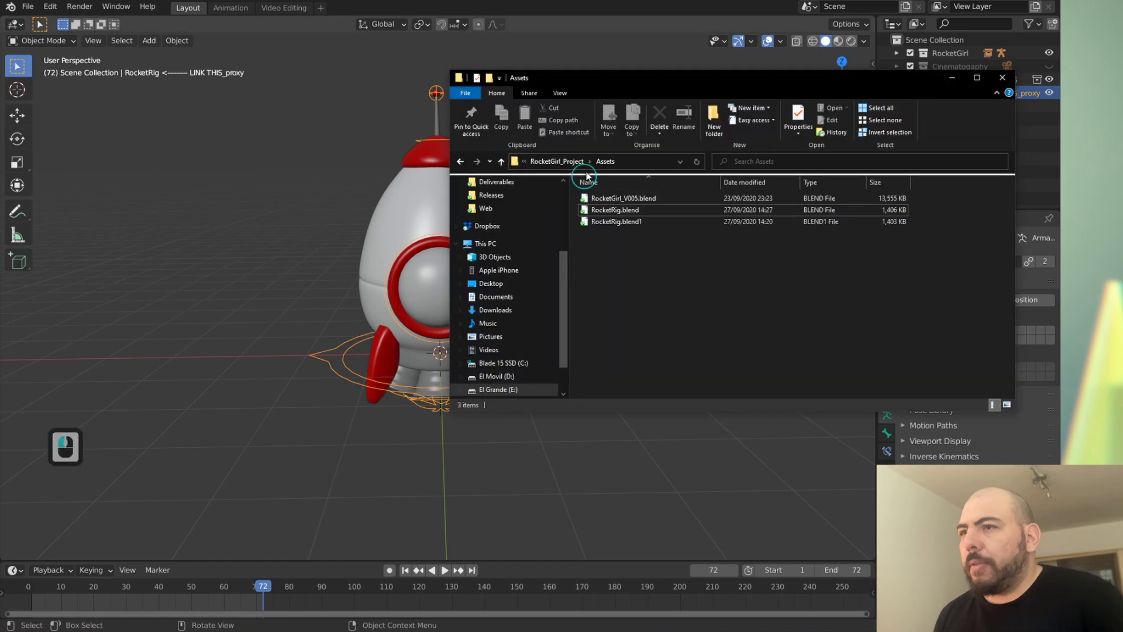
left_click(566, 162)
double_click(595, 233)
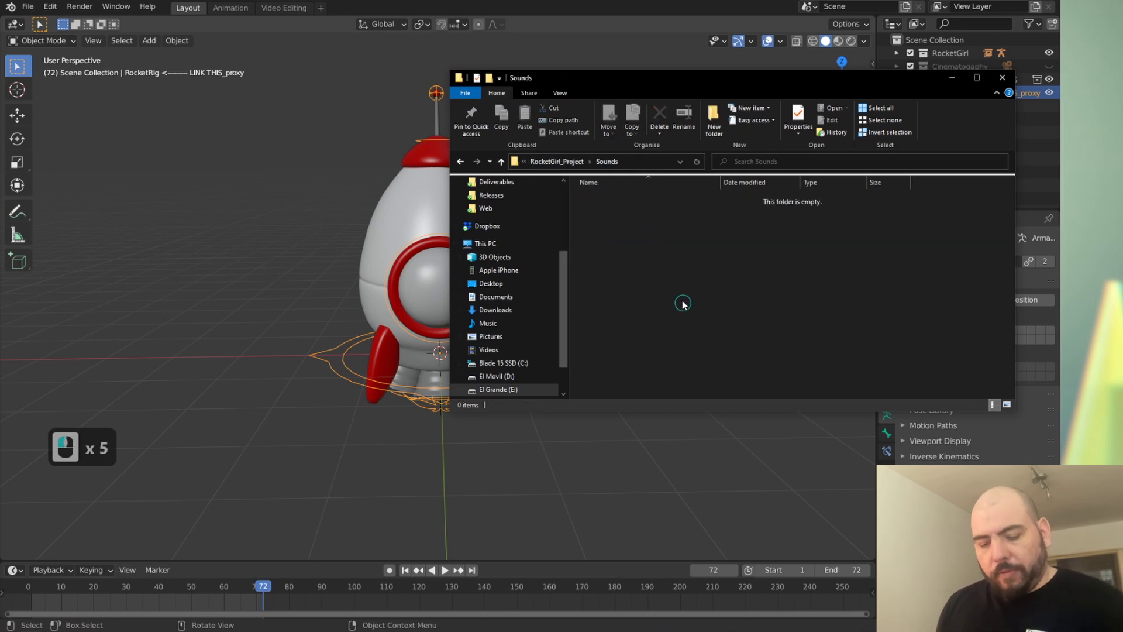
Copy shopping.mp3 from the Desktop folder into the project's Sounds folder.
key("ctrl+n")
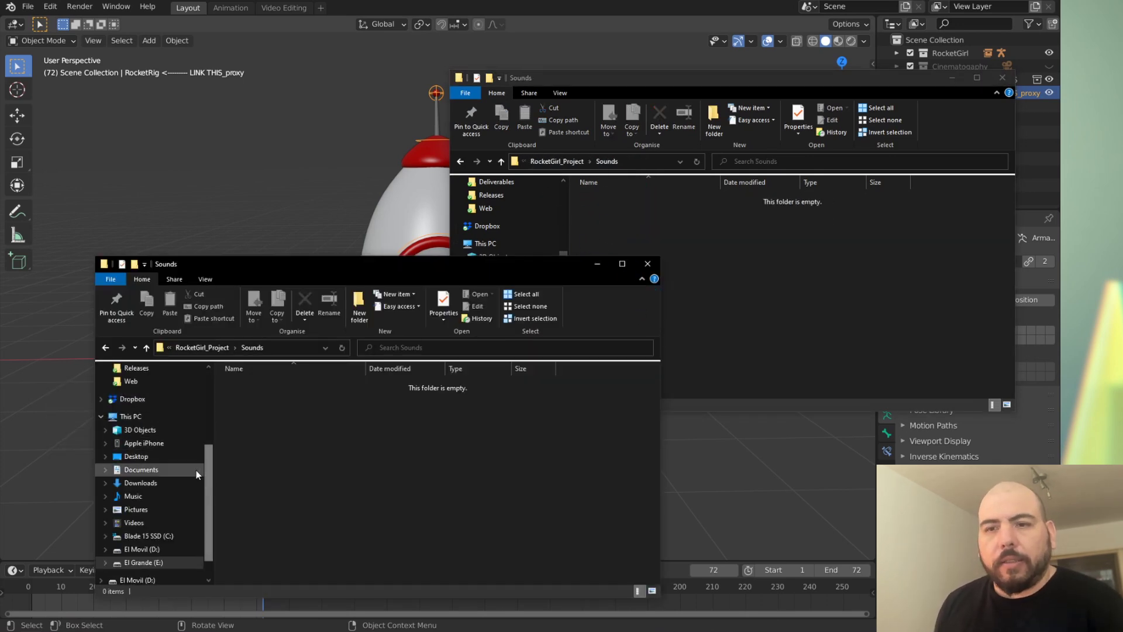
left_click(186, 457)
left_click_drag(655, 479, 659, 577)
double_click(498, 265)
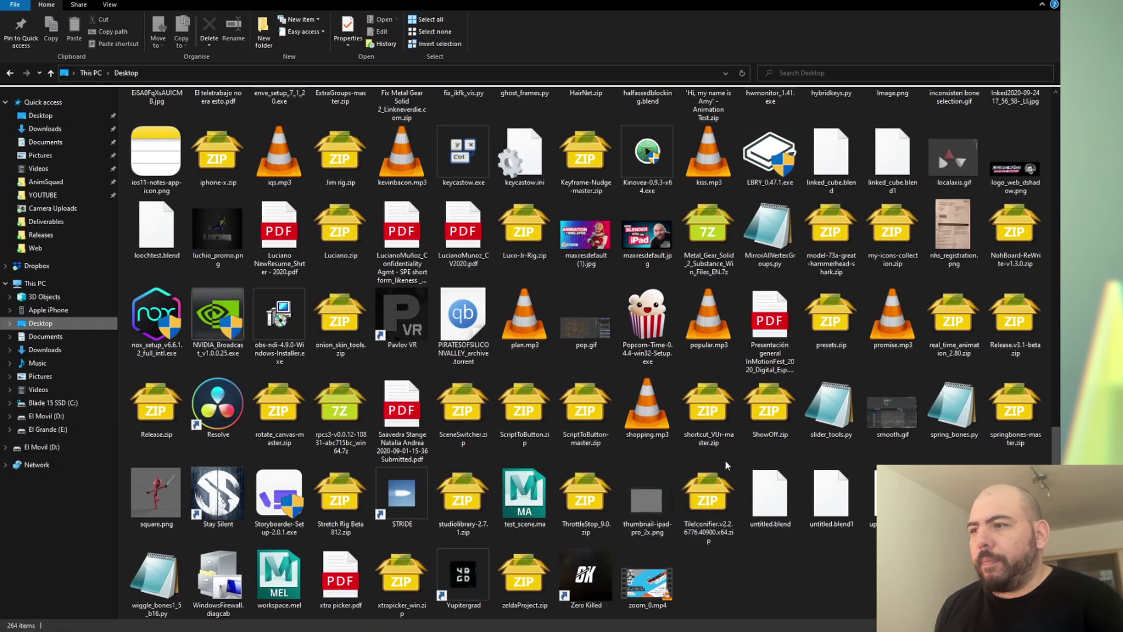
left_click(647, 435)
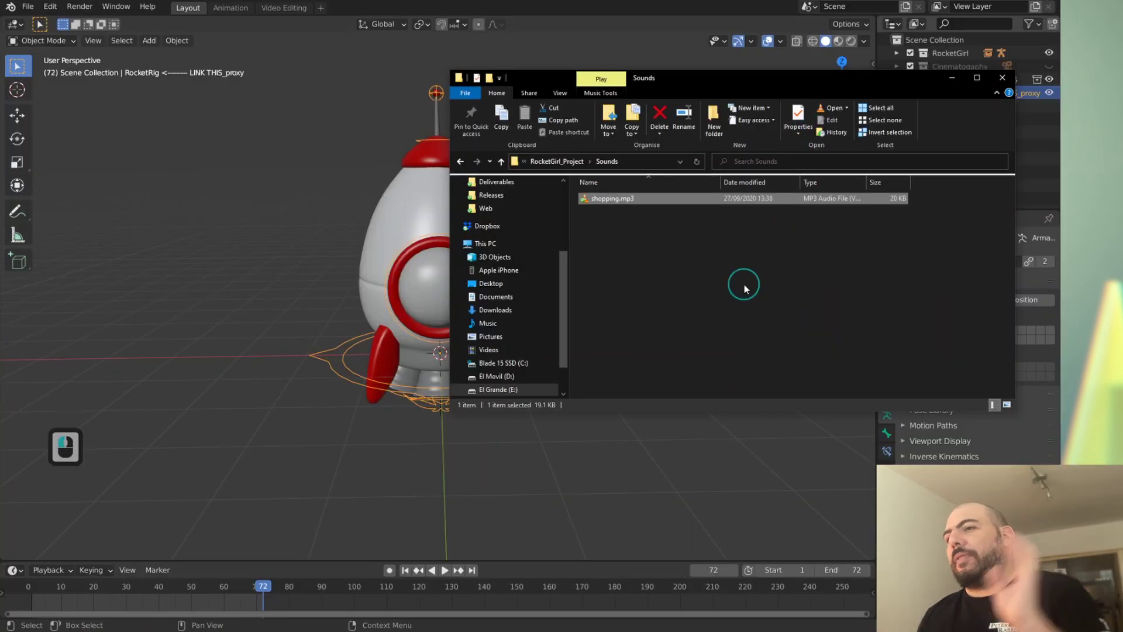
left_click(627, 238)
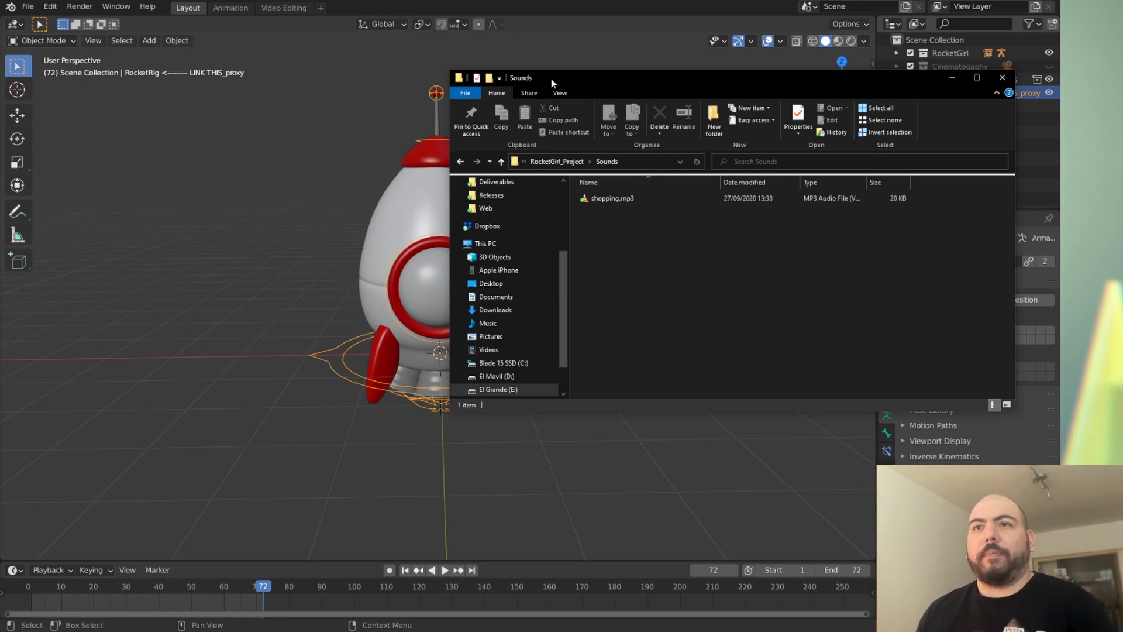
Try to bring shopping.mp3 from the Sounds folder into the 3D viewport and the timeline.
left_click_drag(605, 199, 209, 459)
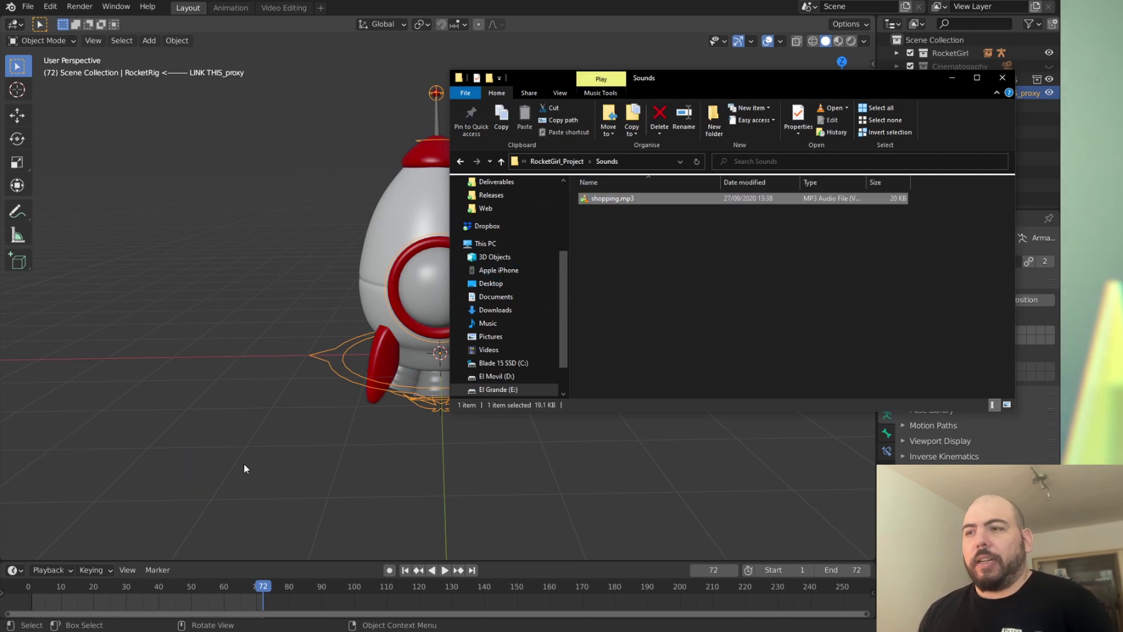
middle_click_drag(343, 403, 416, 393)
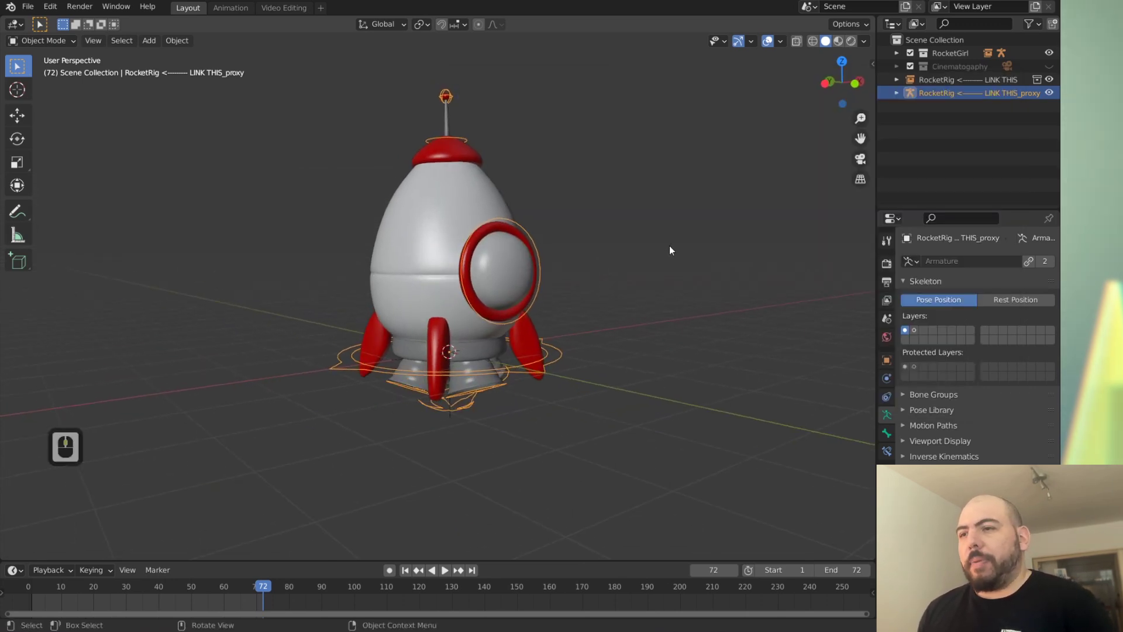
key("alt+Tab")
left_click_drag(601, 201, 201, 595)
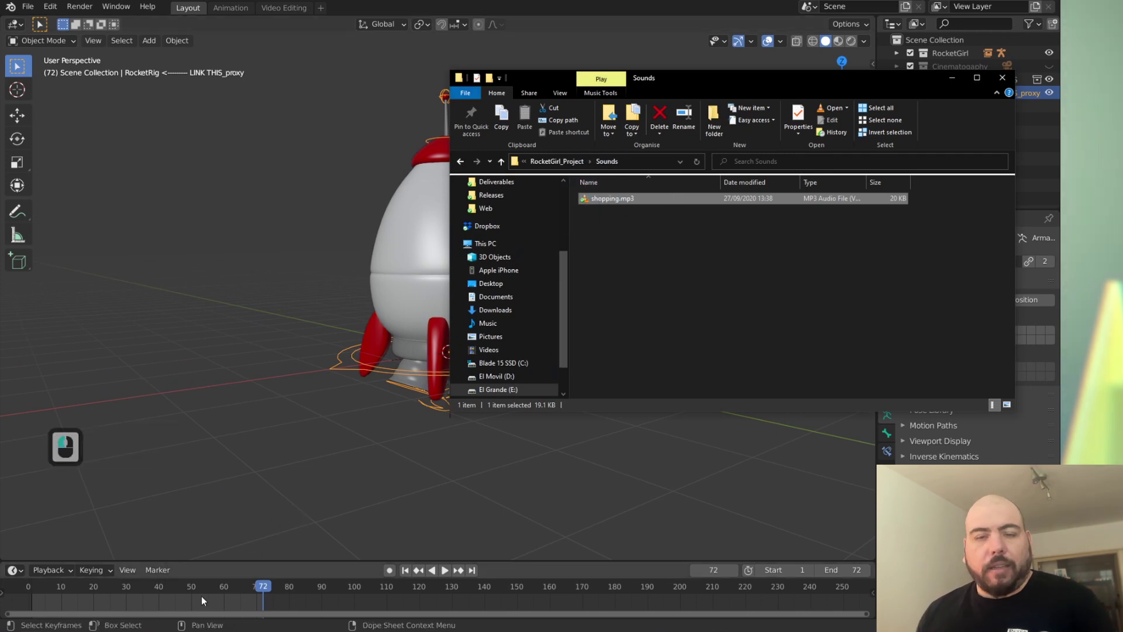
In the Video Editing workspace, add shopping.mp3 as a sound strip on channel 1 and shift its start to about 0+07.
left_click(257, 10)
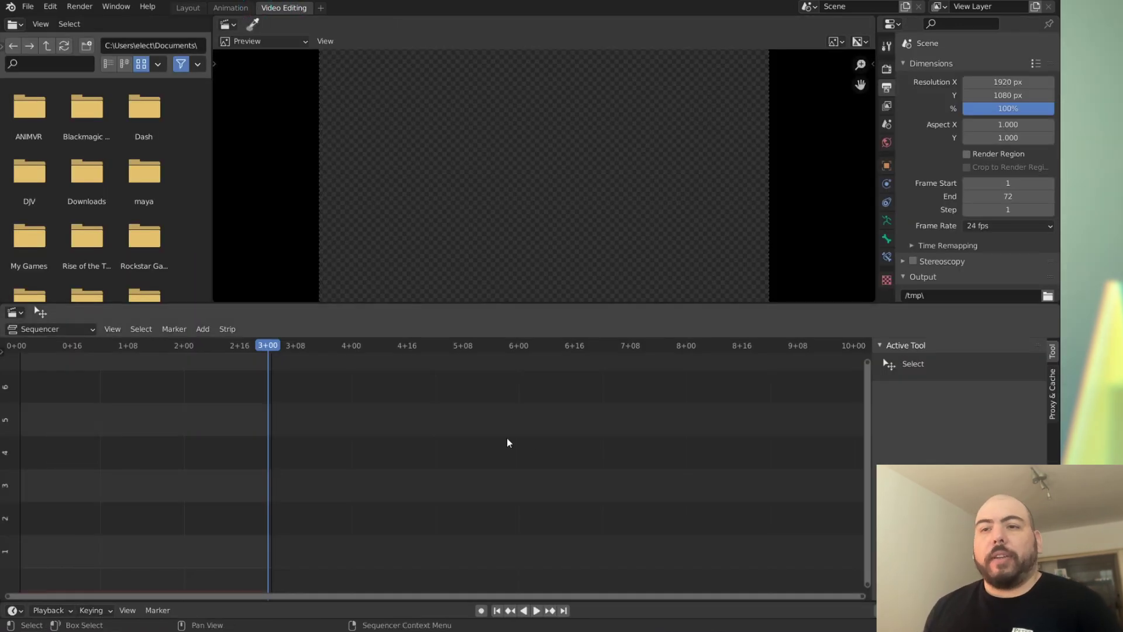
middle_click_drag(358, 444, 701, 420)
key("alt+Tab")
left_click_drag(594, 200, 436, 468)
middle_click_drag(583, 449, 540, 402)
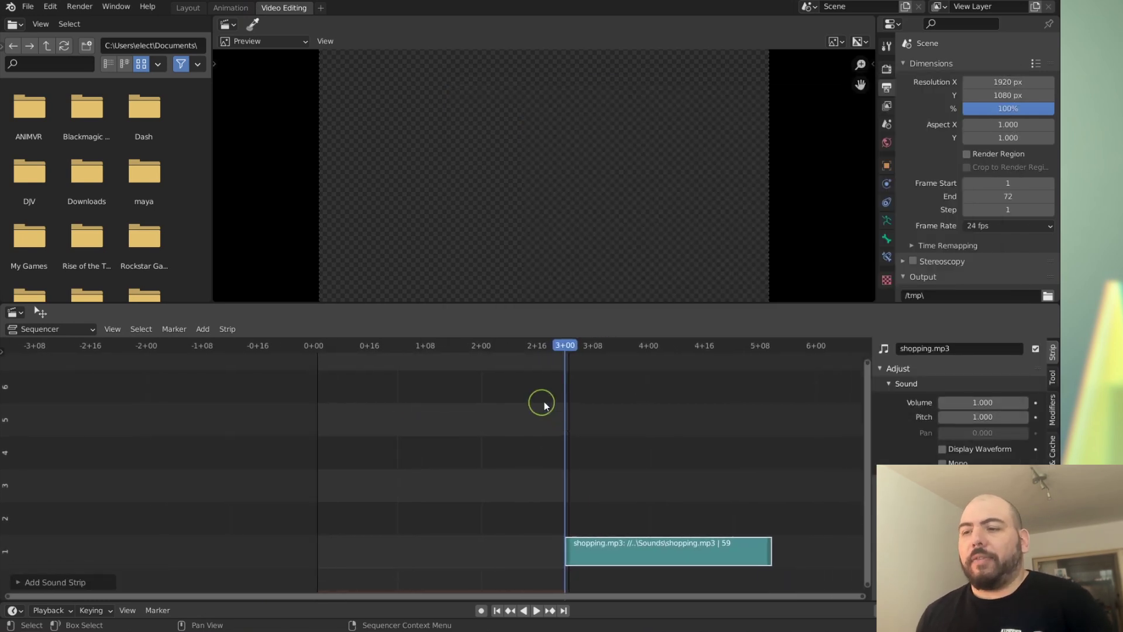
left_click_drag(636, 555, 406, 552)
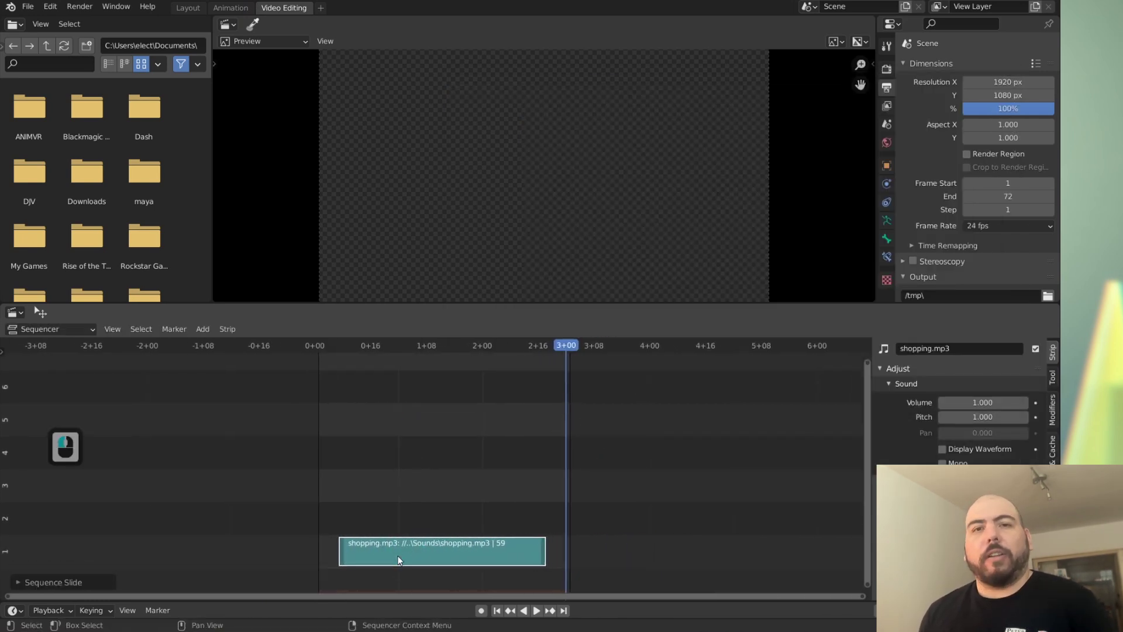
left_click(432, 562)
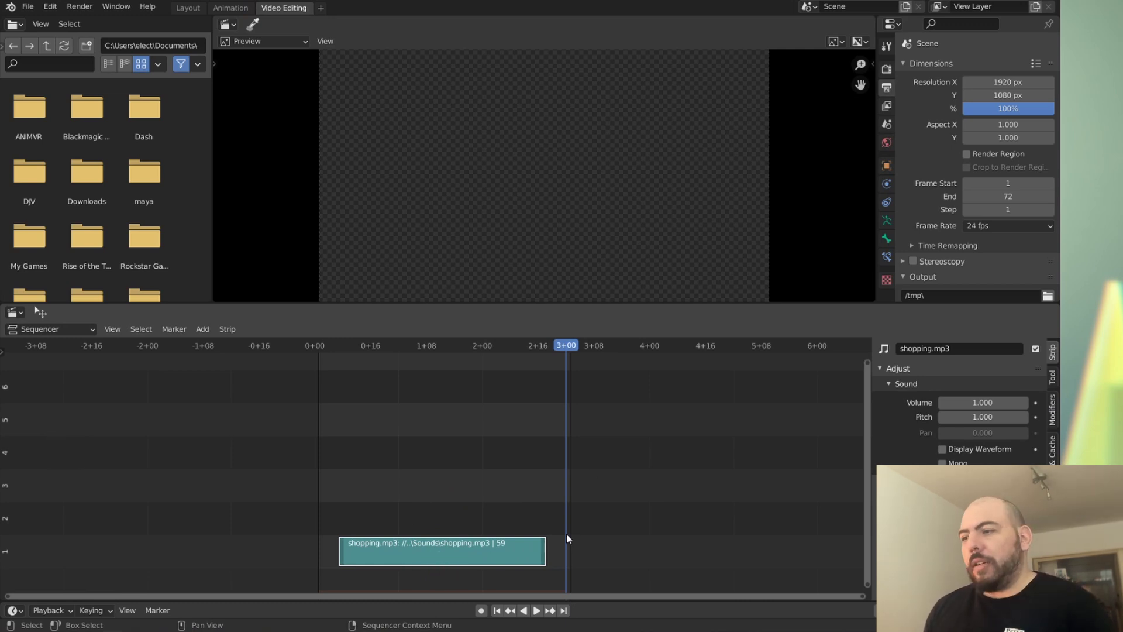
Set the sequencer's waveform display to Waveforms On and play back the sound strip.
left_click(128, 609)
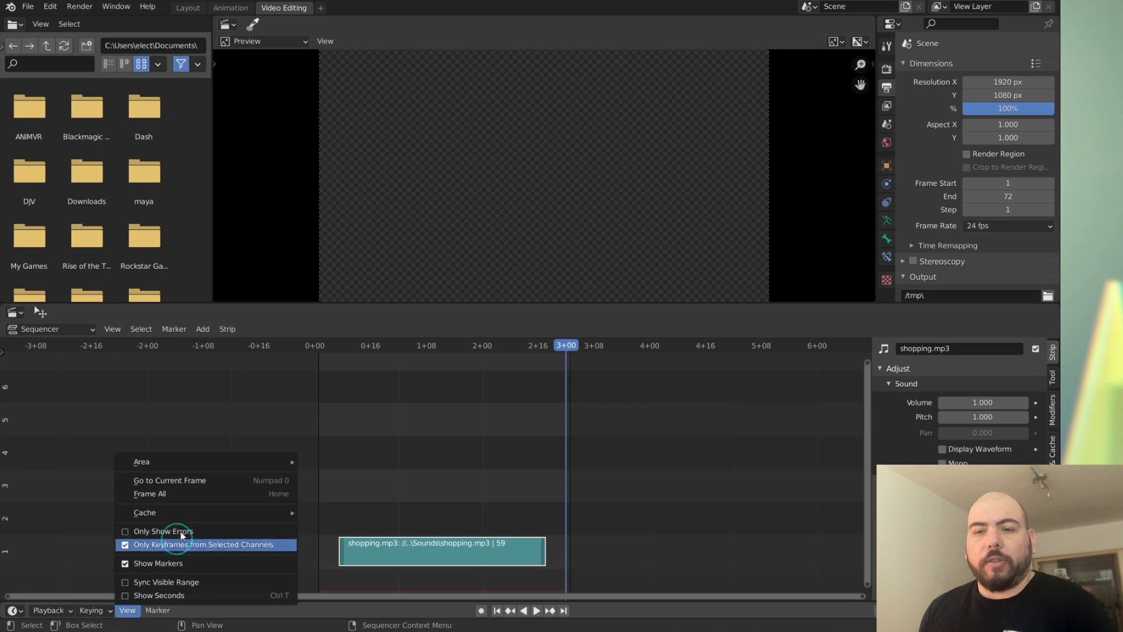
mouse_move(185, 514)
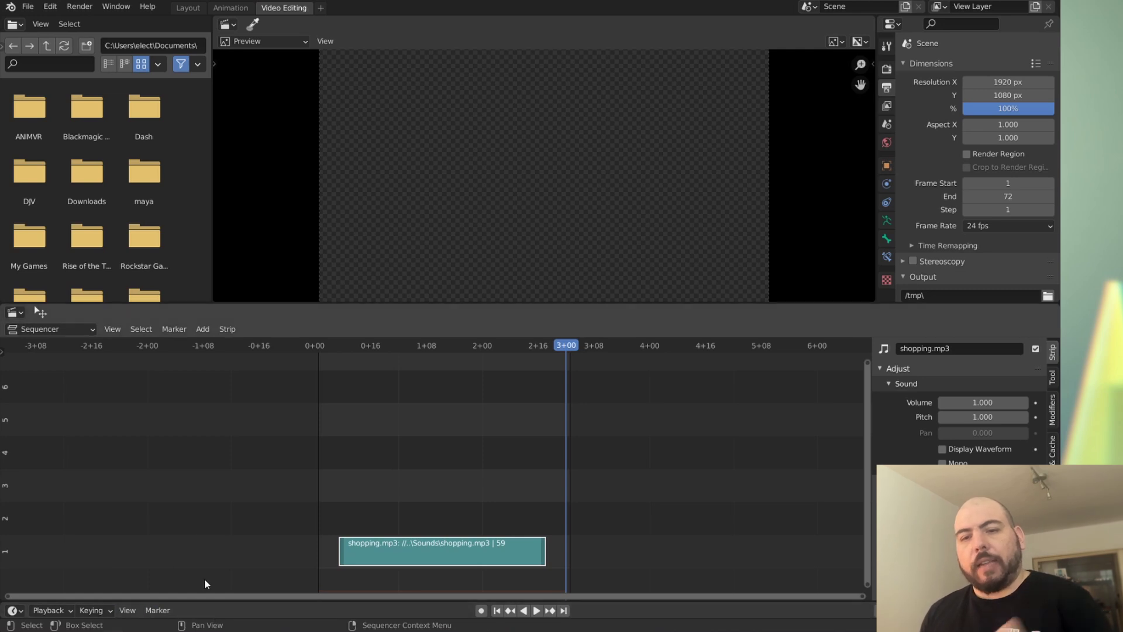
left_click(153, 332)
left_click(112, 330)
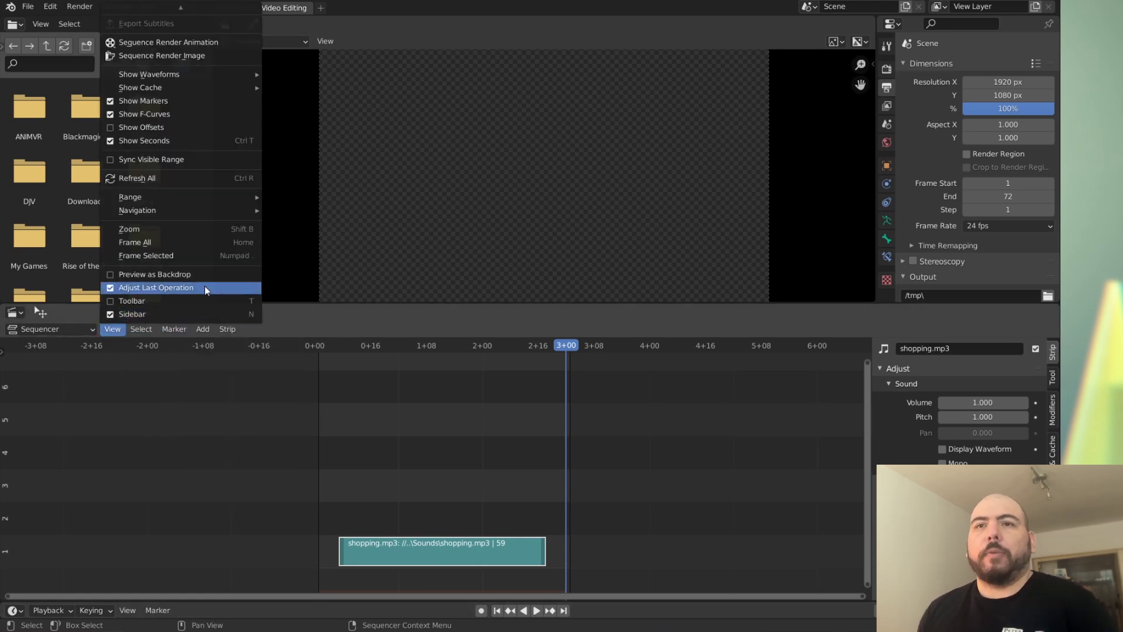
mouse_move(213, 81)
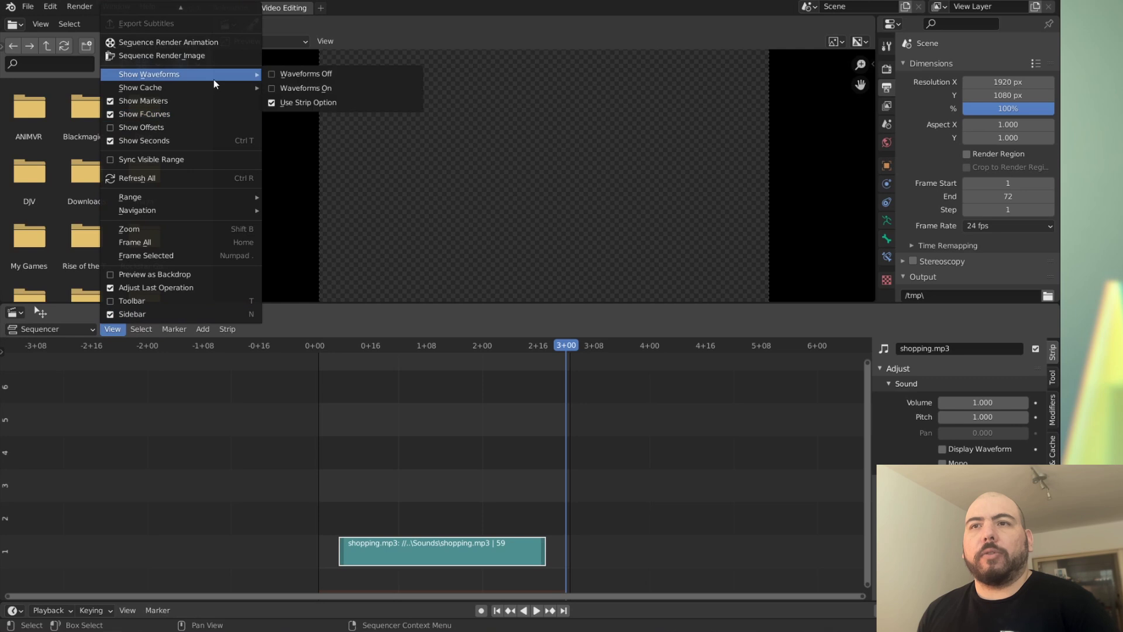
left_click(313, 87)
middle_click_drag(468, 512, 524, 549, "ctrl")
key("space")
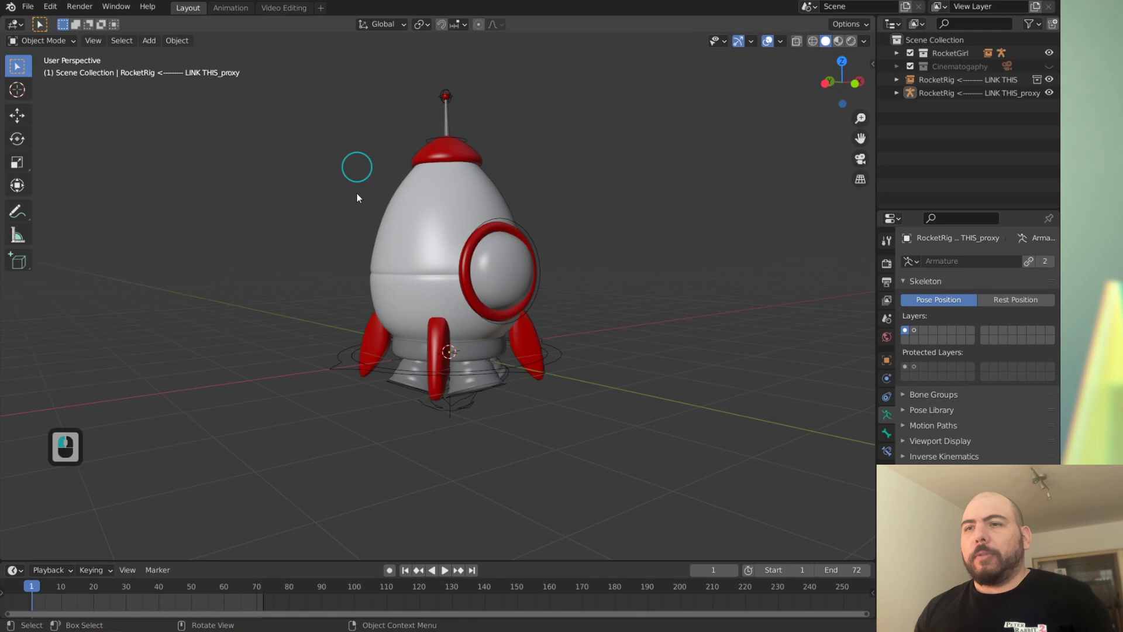
Enter Pose Mode on the RocketRig proxy armature in the Layout workspace and select its Root bone.
middle_click_drag(356, 193, 549, 471)
left_click(544, 365)
left_click(531, 373)
key("Tab")
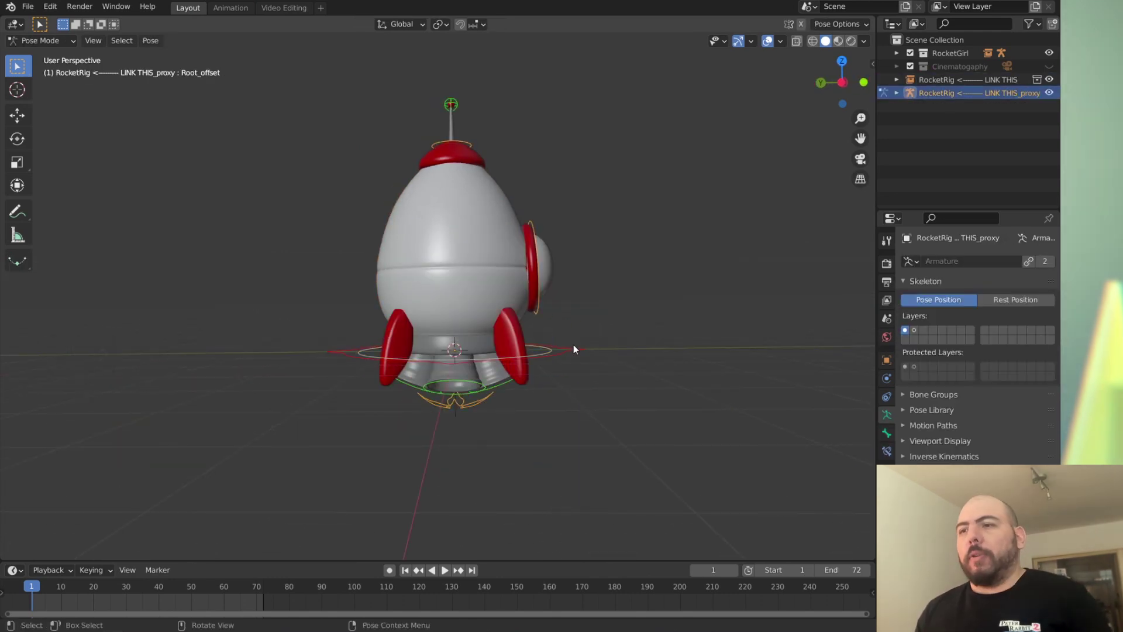
left_click(573, 349)
middle_click_drag(634, 358, 480, 339, "alt")
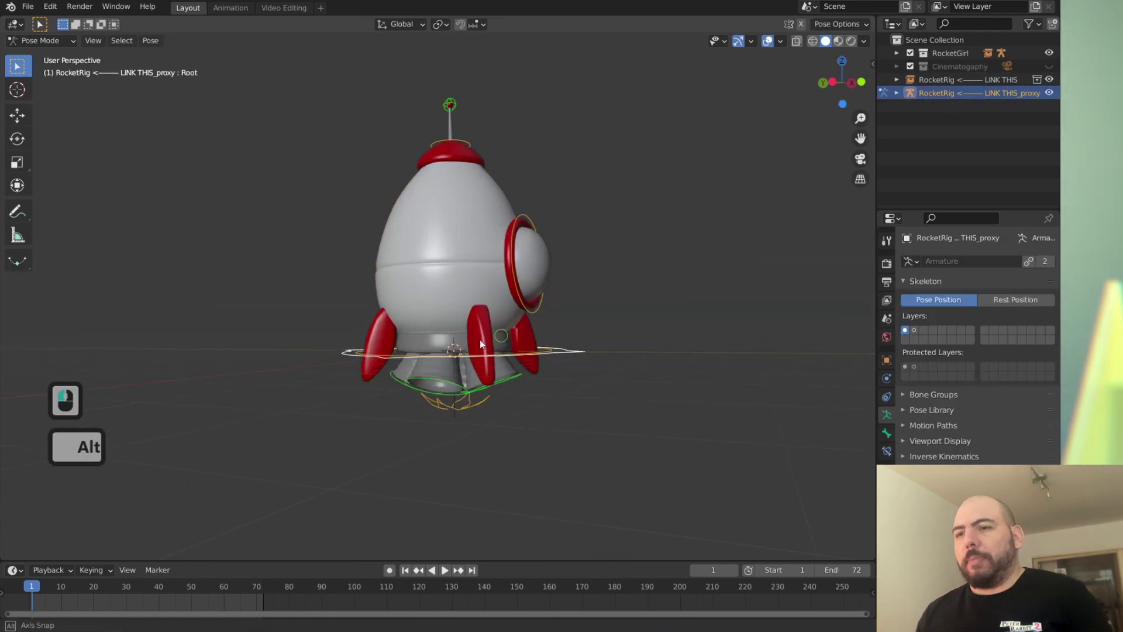
Try free rotations of the Root bone in front view and clear its rotation.
left_click(461, 341)
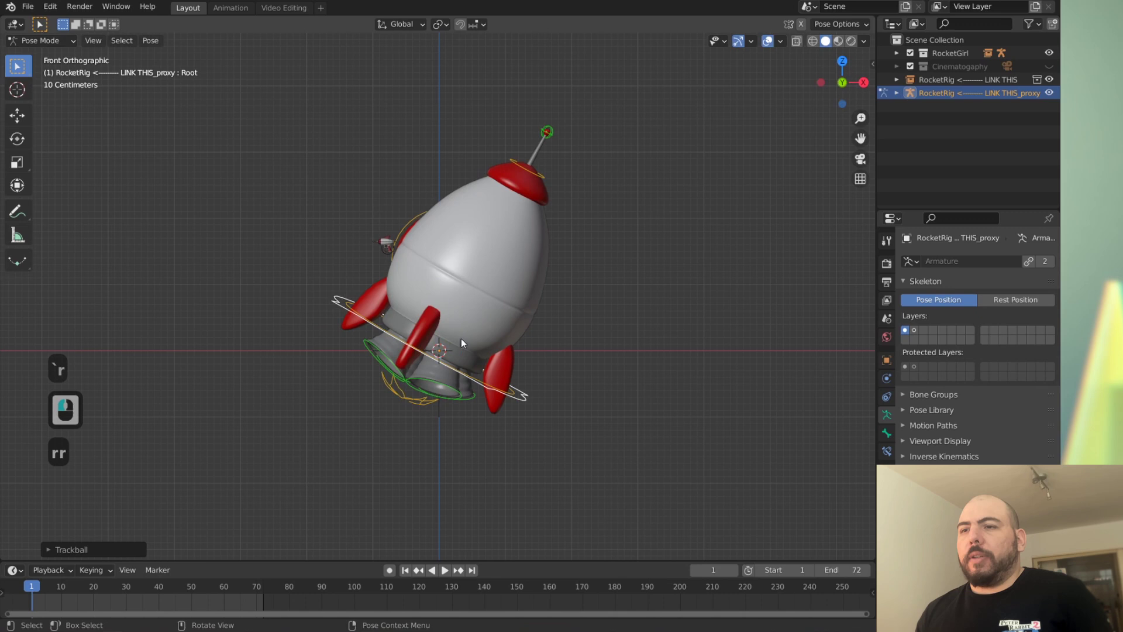
key("r")
left_click(621, 385)
key("alt+r")
Rotate the Root bone to lay the rocket horizontally with its nose toward positive X, and roll it around local Y so the porthole faces up.
key("r")
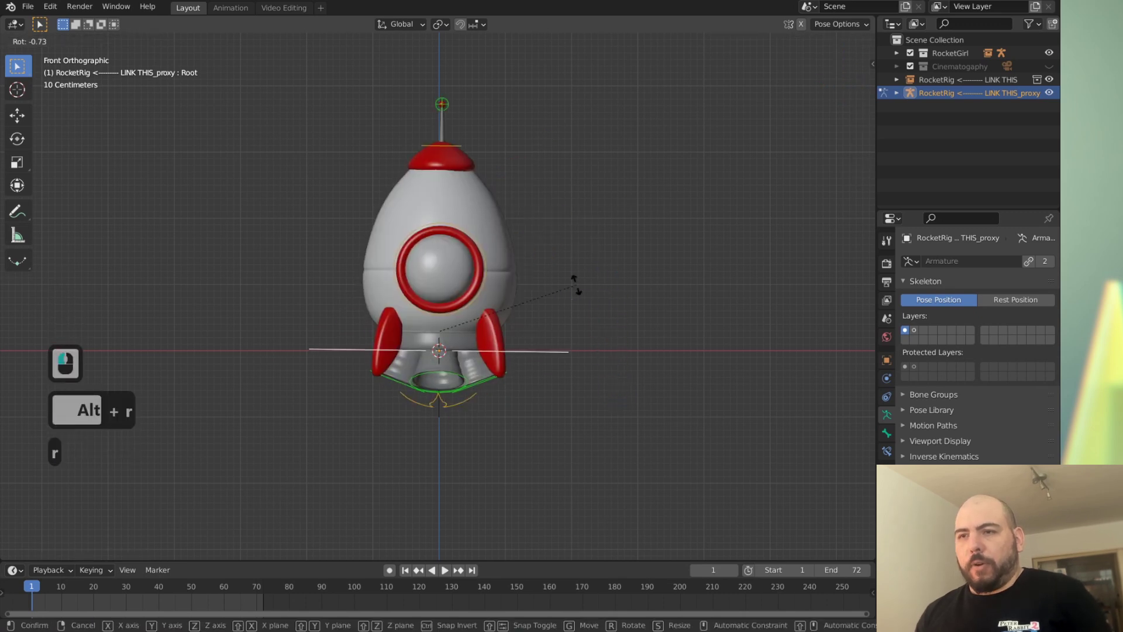
left_click(501, 491, "shift")
key("r")
key("x")
key("y")
key("y")
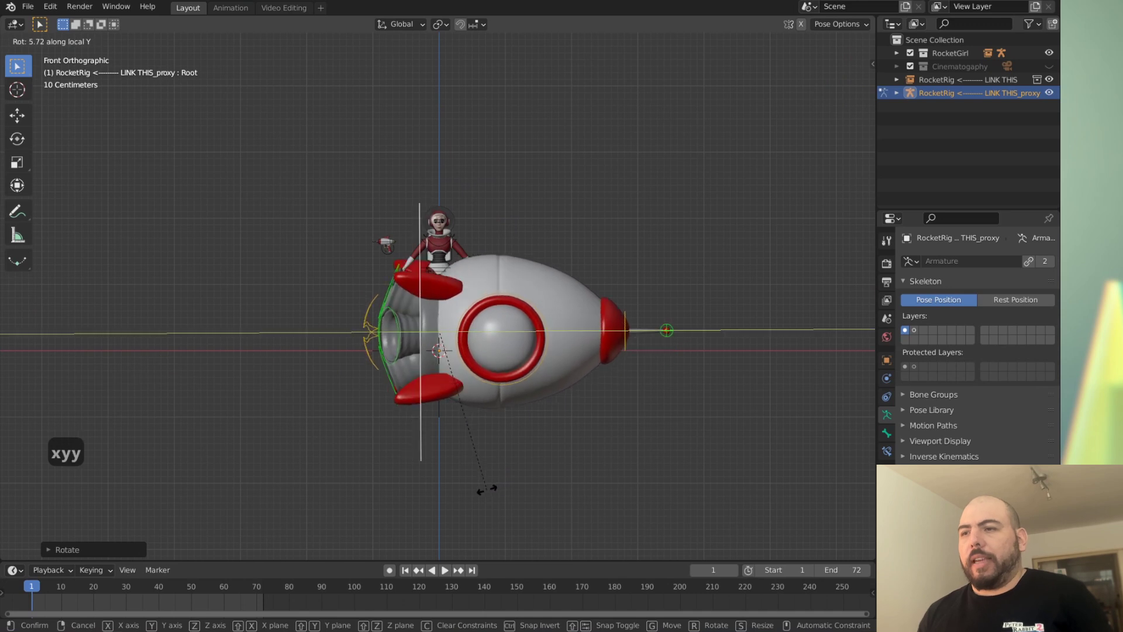
left_click(461, 320)
In top view, move and tilt the Root bone so the rocket's porthole lies over the RocketGirl character.
middle_click_drag(527, 78, 525, 206)
key("g")
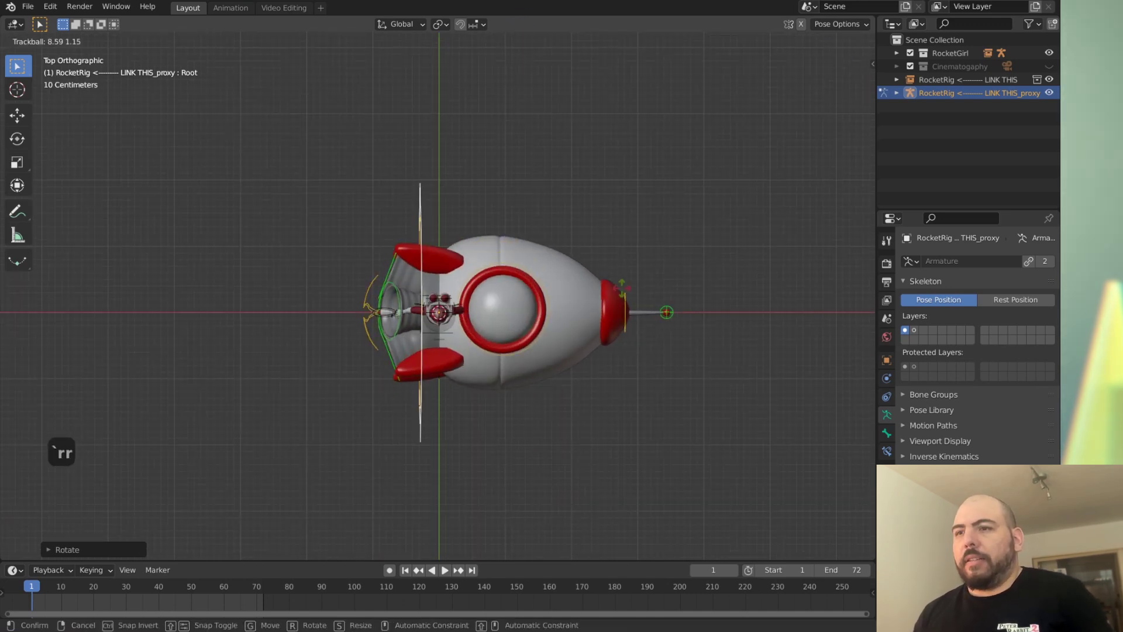
left_click(335, 184)
middle_click_drag(335, 186, 608, 337)
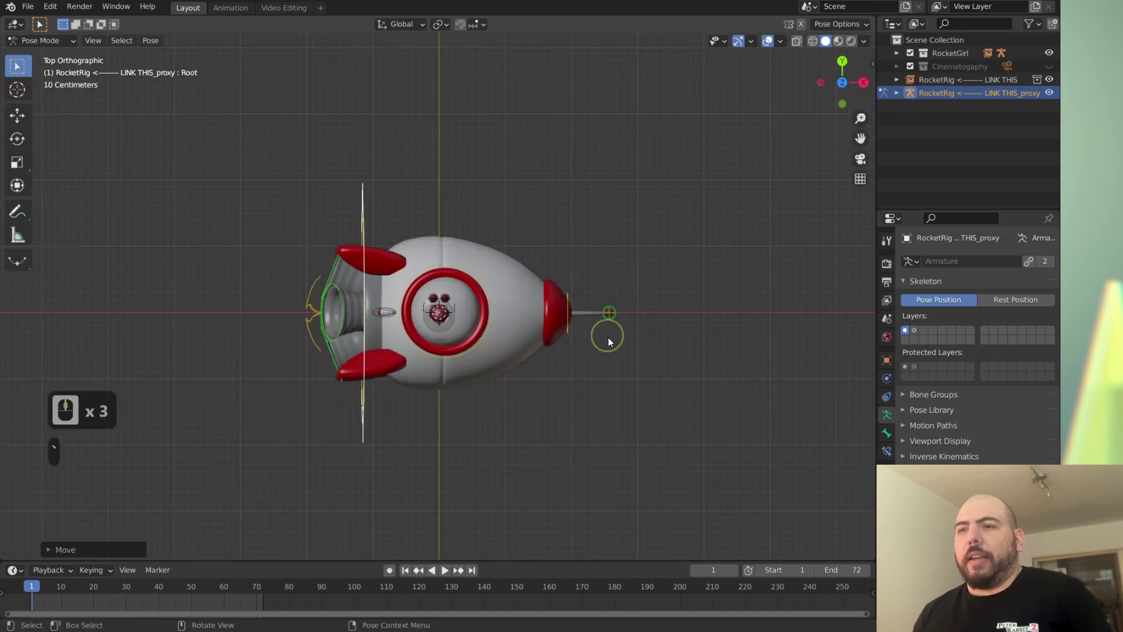
key("r")
left_click(556, 344)
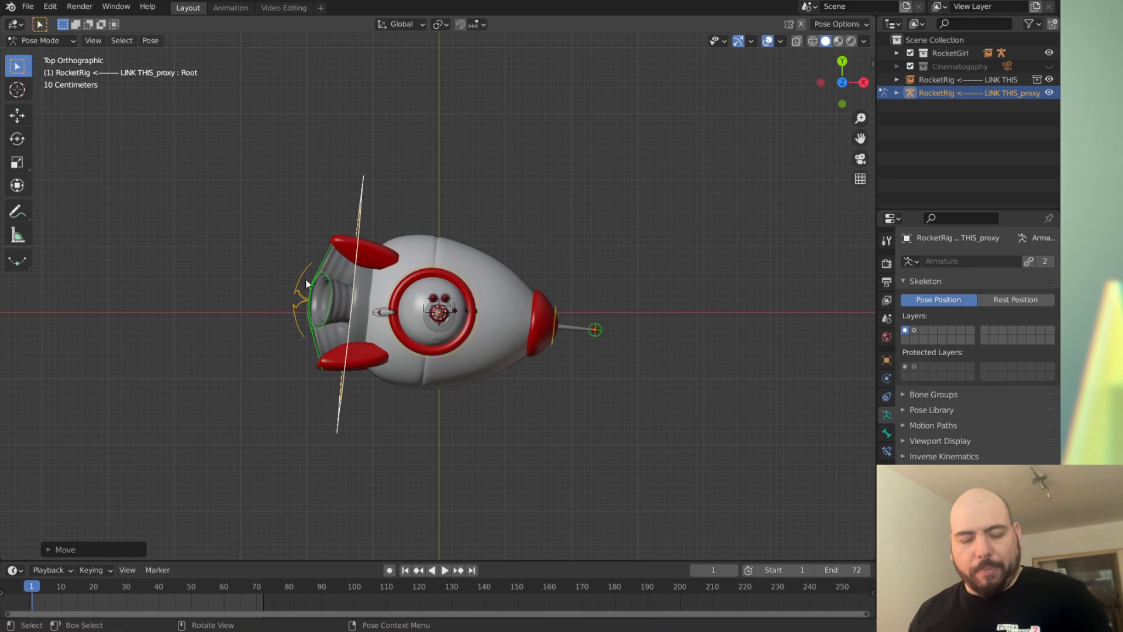
In top view, rotate, nudge and finely trackball the Root bone until the rocket's nose lines up with the X axis around the character.
key("r")
left_click(670, 310)
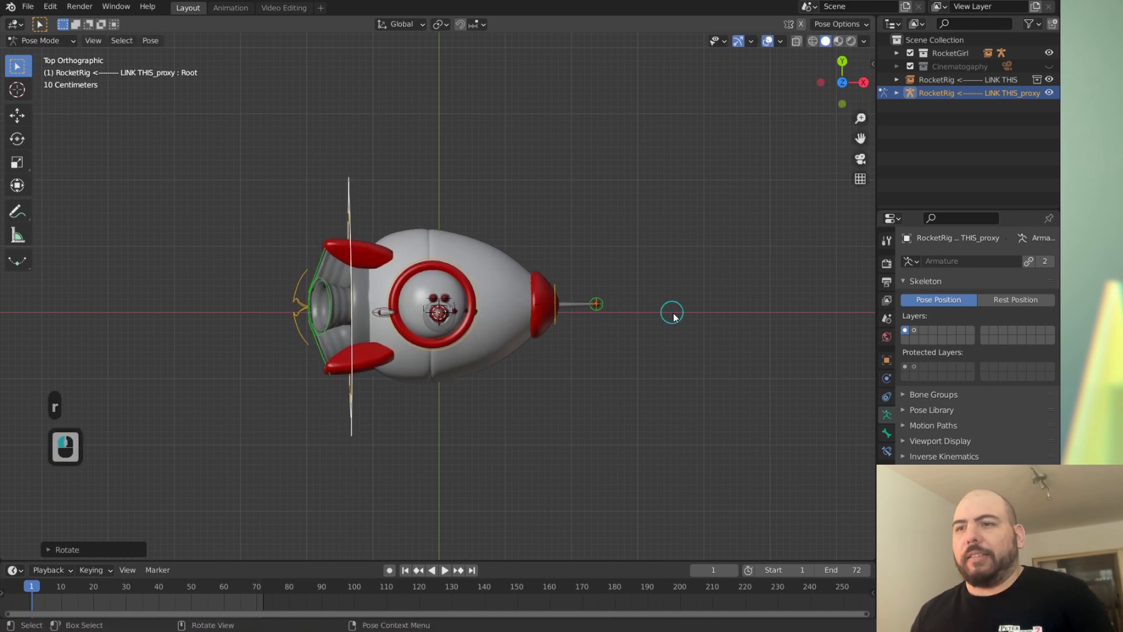
key("g")
left_click(681, 325)
key("r")
key("r")
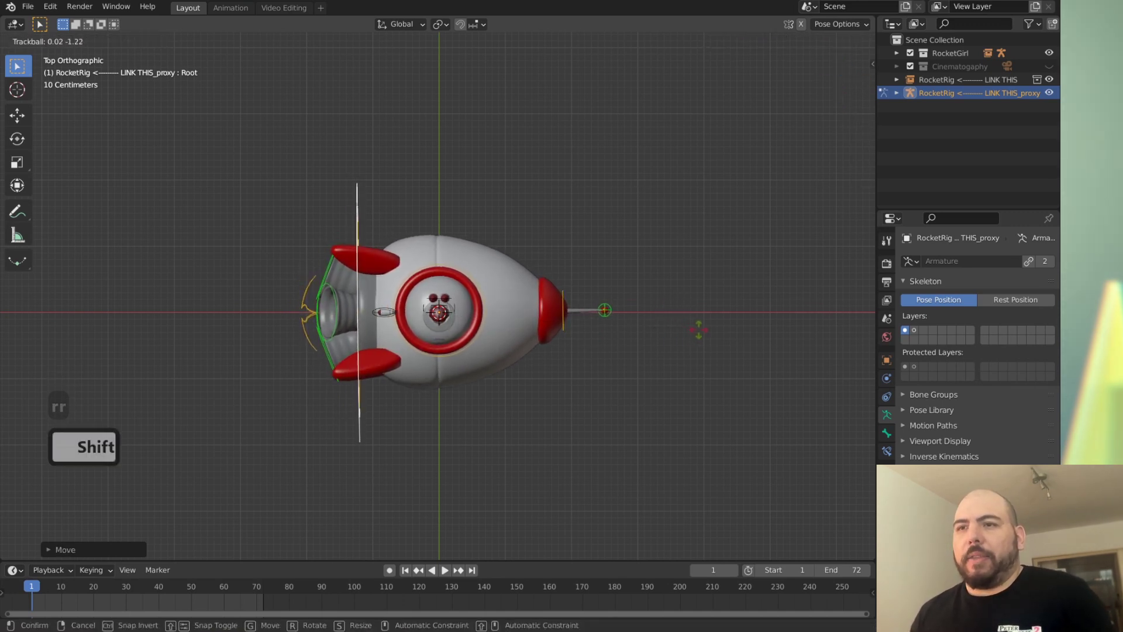
left_click(709, 331, "shift")
key("r")
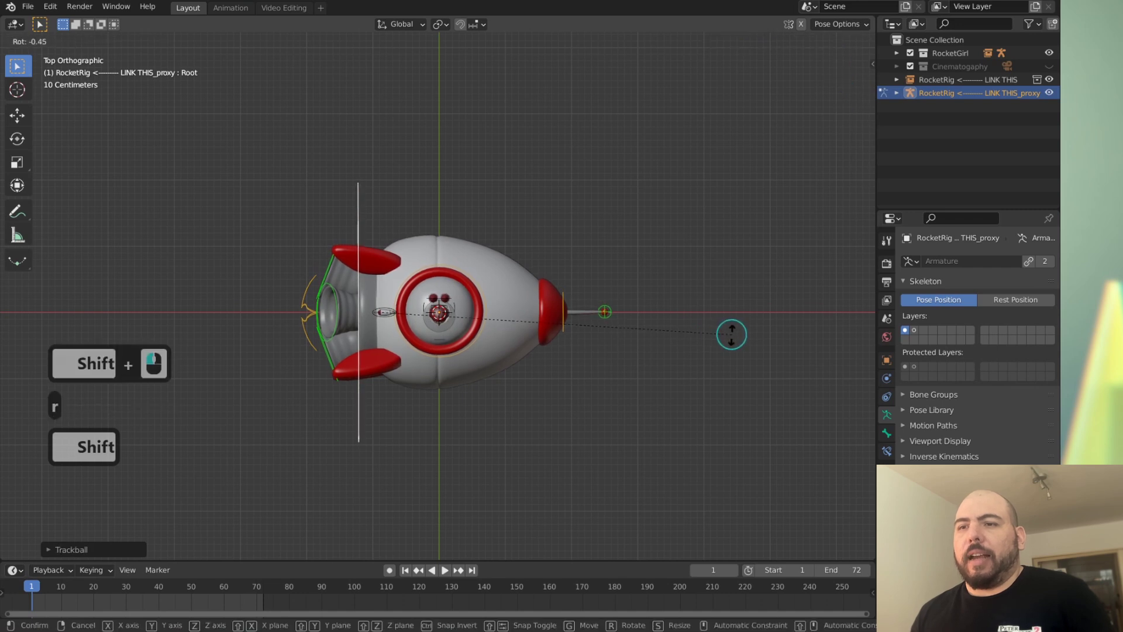
left_click(732, 333, "shift")
Select the rocket's Door bone and rotate it about 72 degrees open in front view so the character is uncovered.
mouse_move(522, 353)
middle_mouse_down()
mouse_move(502, 243)
mouse_move(455, 252)
mouse_move(519, 319)
mouse_move(510, 358)
middle_mouse_up()
scroll(455, 252, "up", 2)
left_click(510, 233)
left_click(490, 241)
key("grave")
key("r")
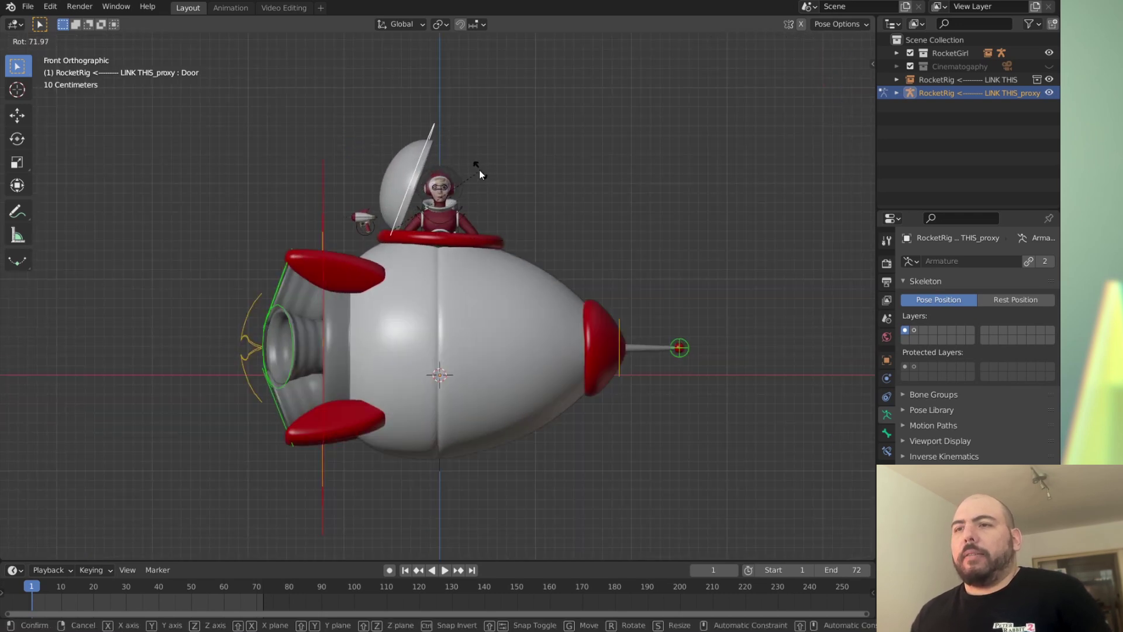
left_click(479, 170)
middle_click_drag(479, 170, 674, 183)
Return to Object Mode, show the Cinematography collection and select its Camera.
key("Tab")
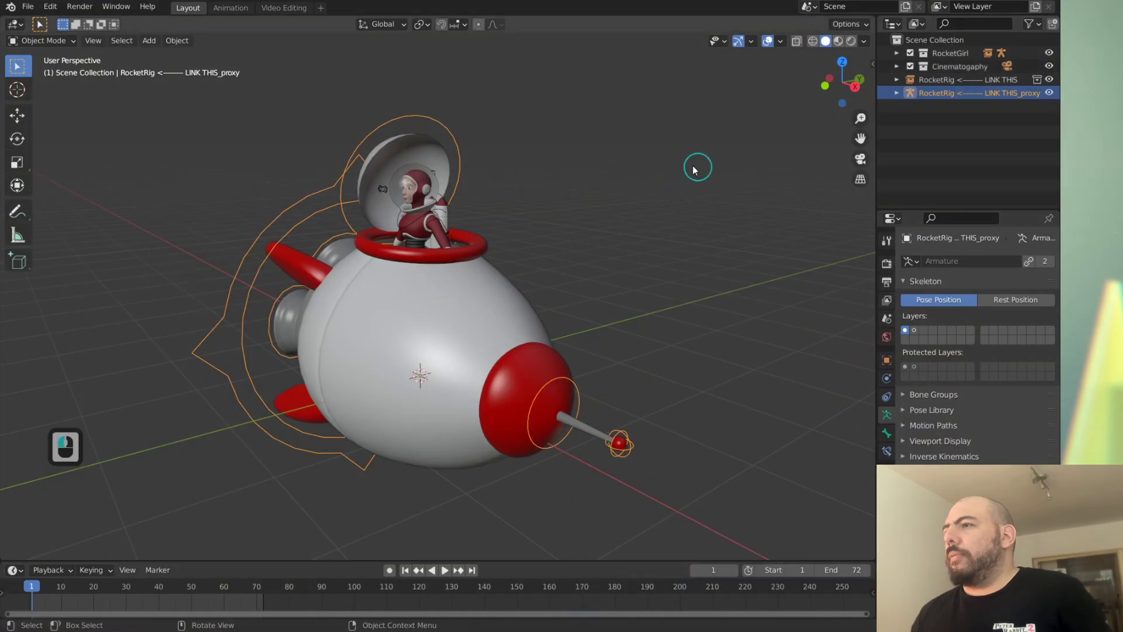
middle_click_drag(696, 167, 457, 310, "ctrl")
scroll(456, 309, "down", 2)
left_click(896, 66)
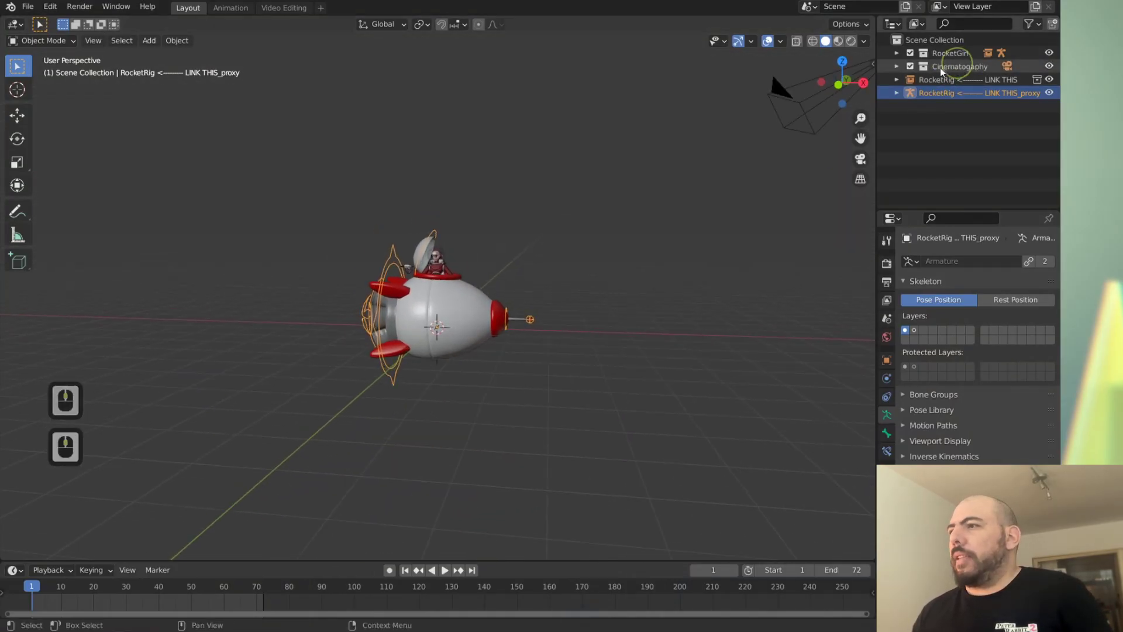
left_click(934, 82)
Move the camera closer to the rocket and free-rotate it with trackball rotation.
middle_click_drag(713, 224, 790, 222)
middle_click_drag(790, 222, 792, 220, "shift")
key("g")
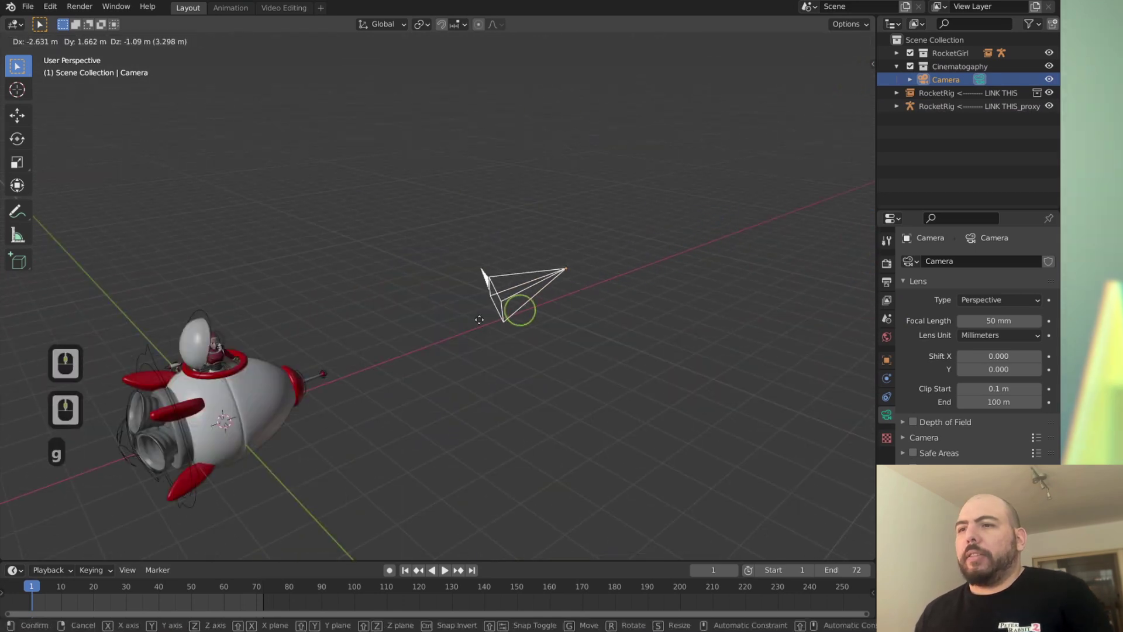
left_click(466, 320)
middle_click_drag(466, 320, 451, 298)
key("r")
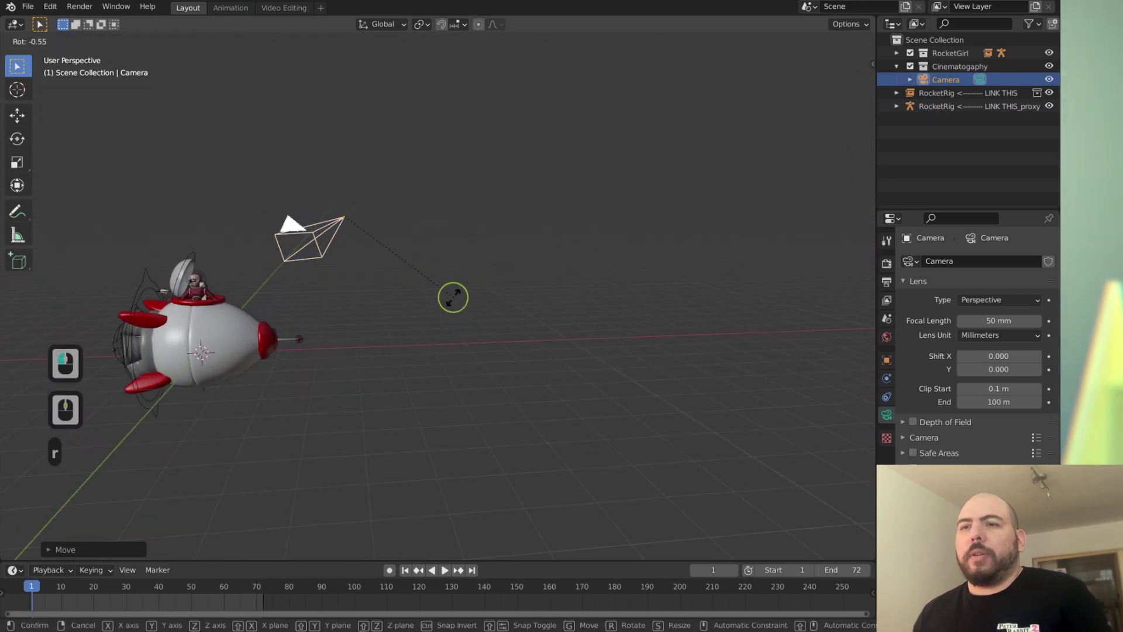
key("r")
left_click(399, 289)
In top view, move the camera beside the rocket's cockpit on the negative Y side.
key("KP_7")
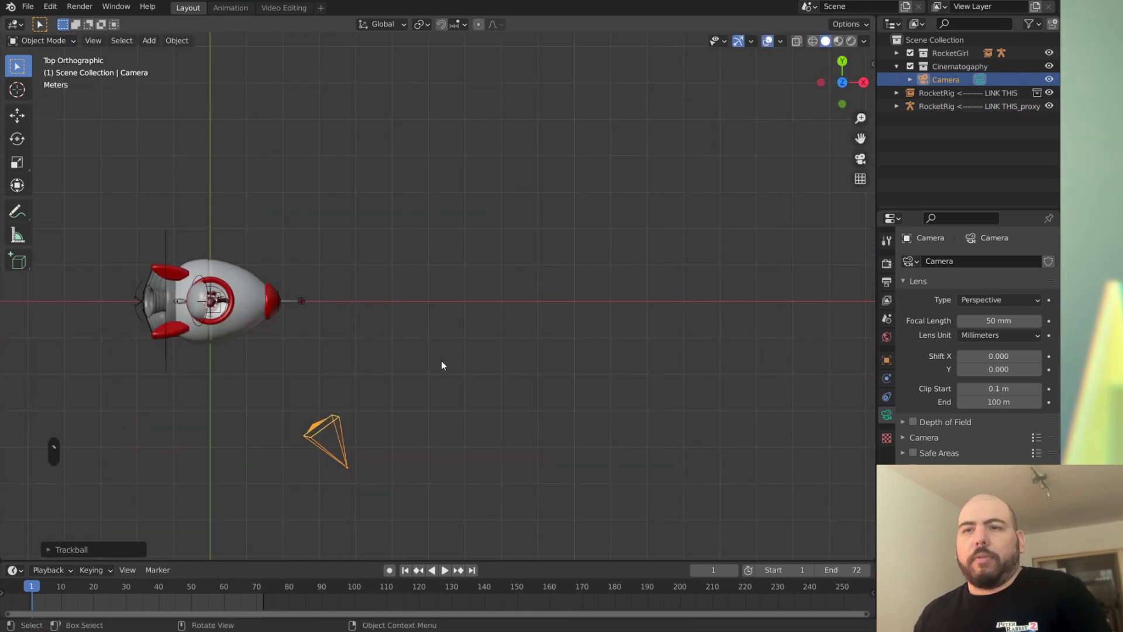
key("g")
left_click(319, 293)
key("grave")
left_click(312, 374)
From the bottom view, trackball-rotate the camera and nudge it slightly toward the rocket's tail.
key("r")
key("r")
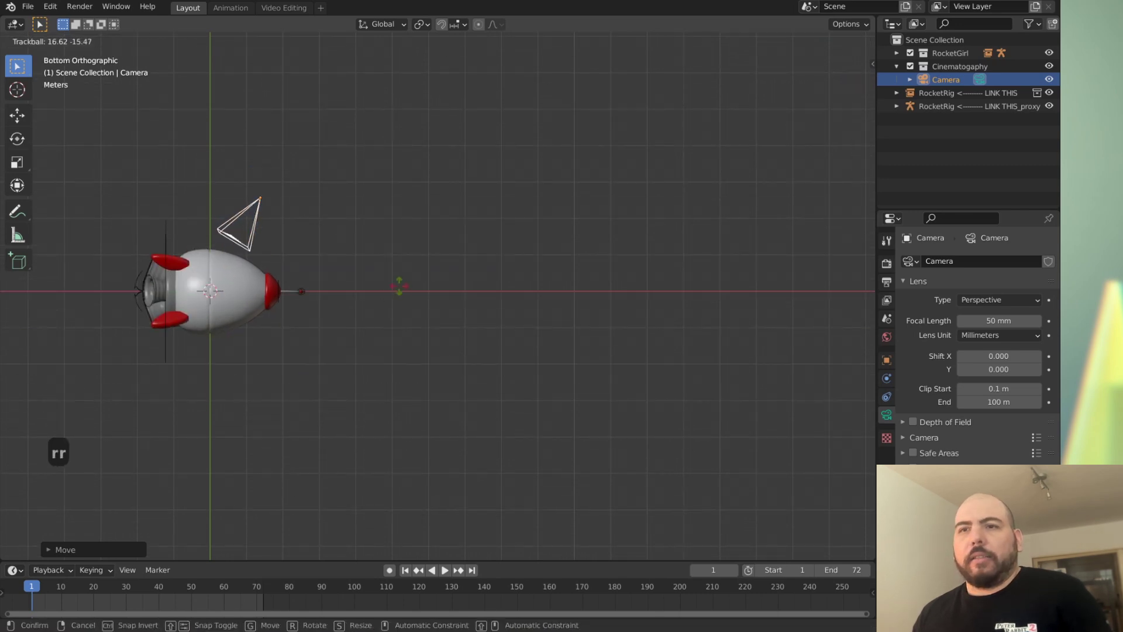
left_click(396, 308)
key("g")
left_click(375, 296)
key("grave")
left_click(323, 331)
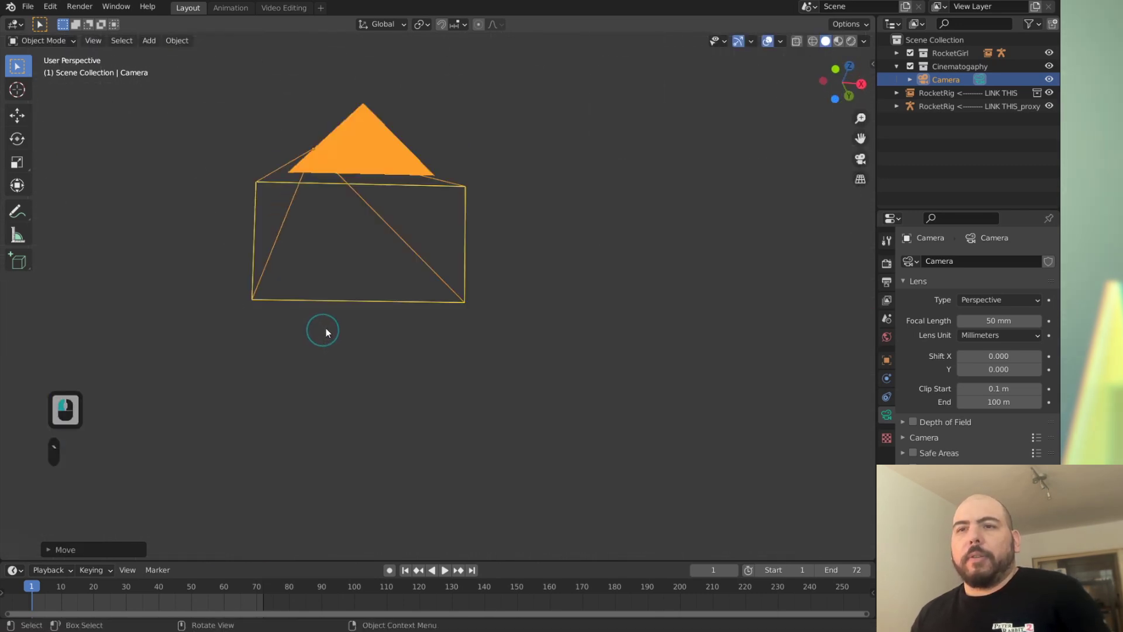
middle_click_drag(331, 313, 366, 279)
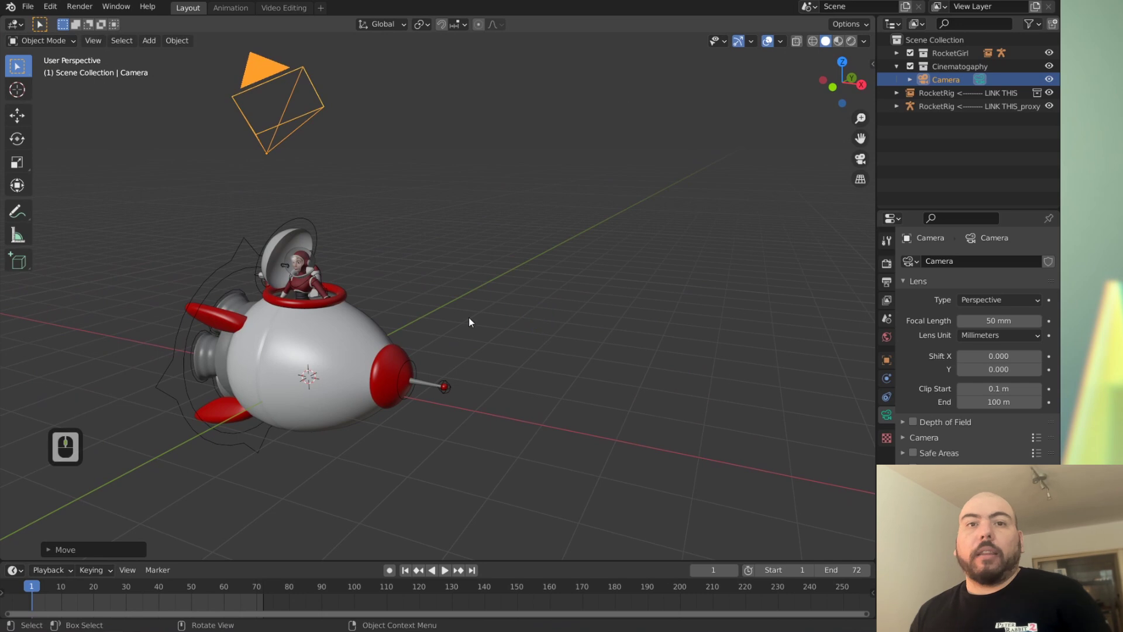
Find the Camera: Add Camera Rigs add-on in the preferences by searching "camera" and enable it.
left_click(51, 6)
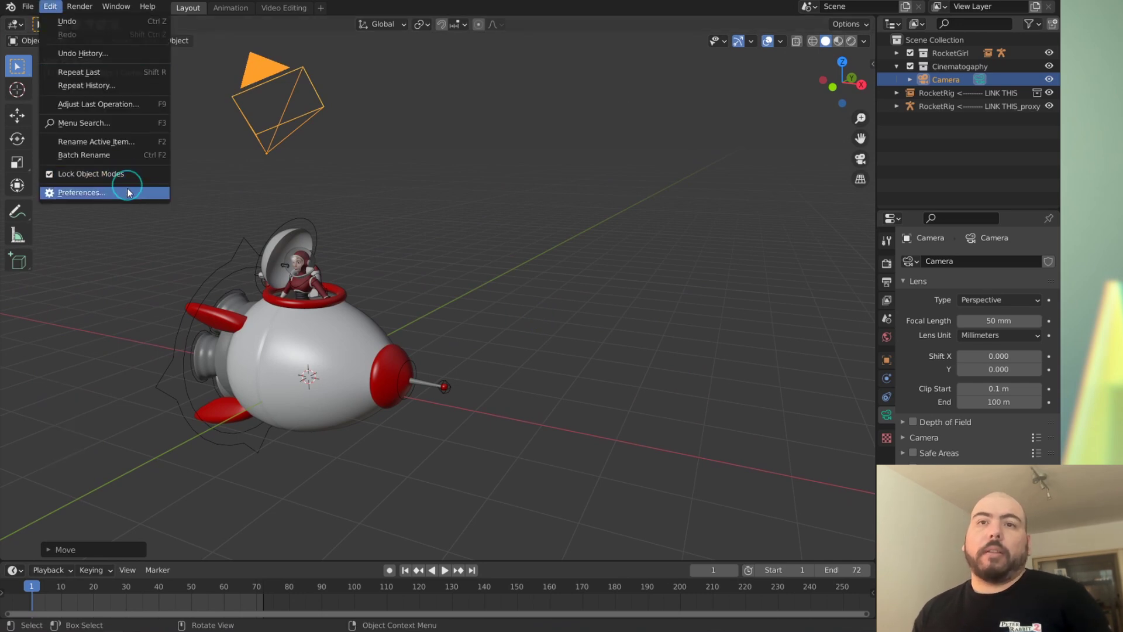
left_click(112, 200)
left_click(44, 163)
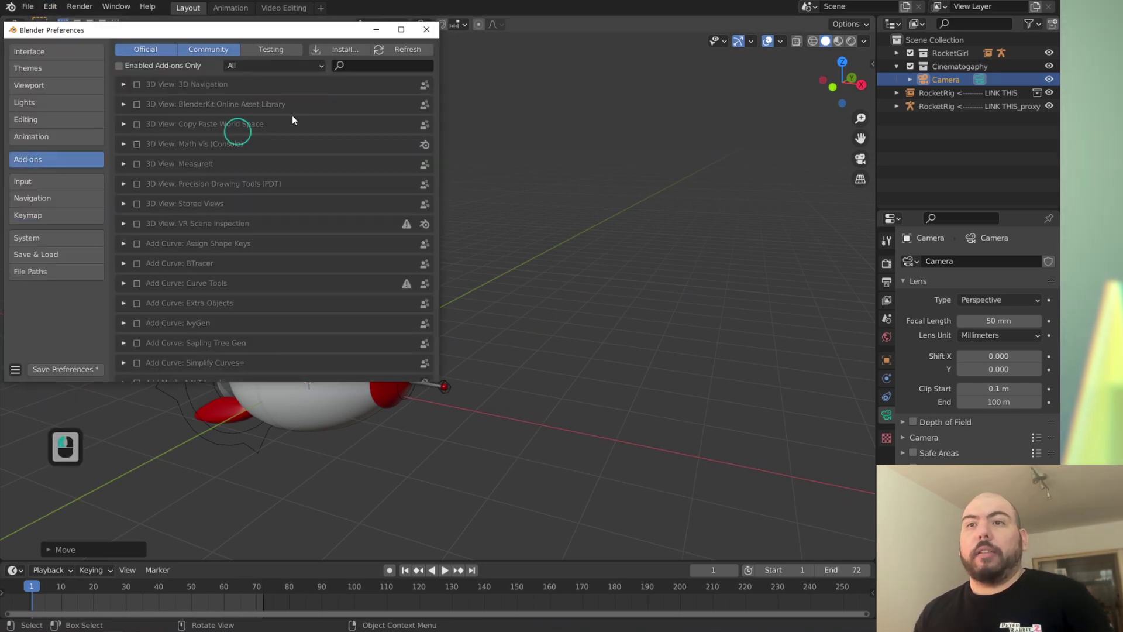
left_click(364, 65)
type("a")
key("BackSpace")
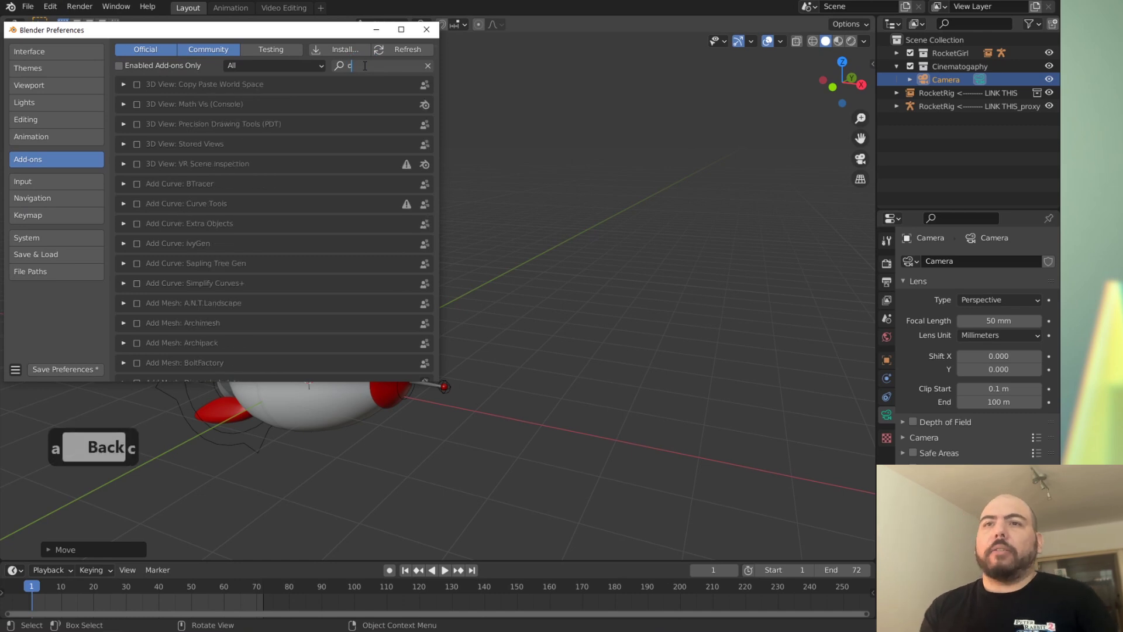
type("camera")
left_click(136, 107)
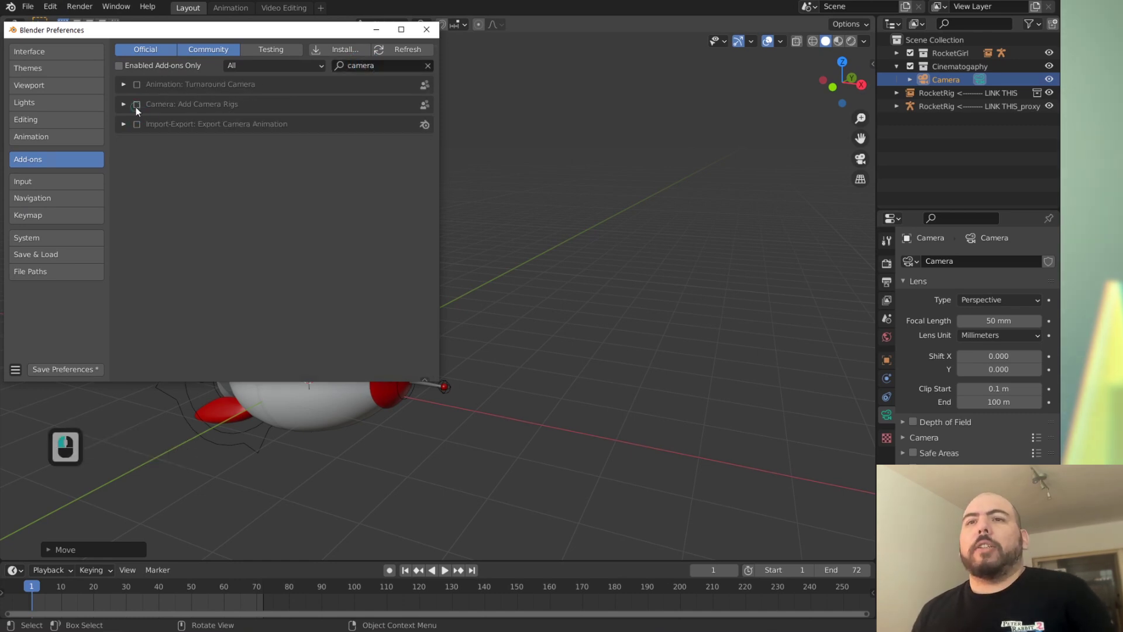
left_click(432, 31)
Hide the Cinematography collection in the viewport.
middle_click_drag(370, 200, 480, 202)
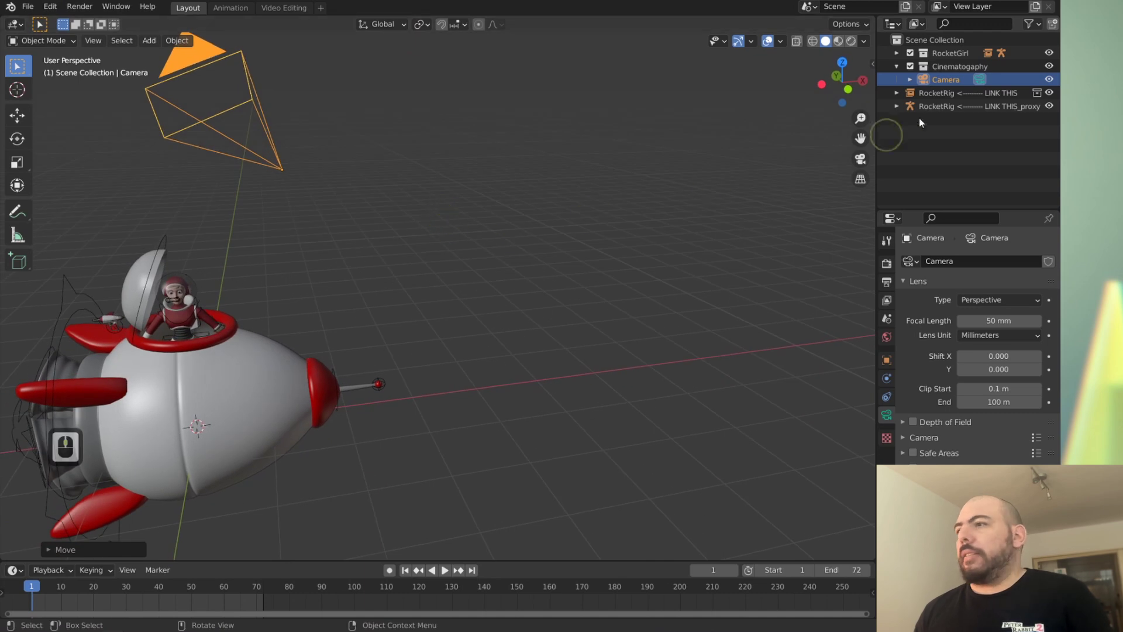
left_click(1049, 66)
middle_click_drag(461, 285, 253, 346, "ctrl")
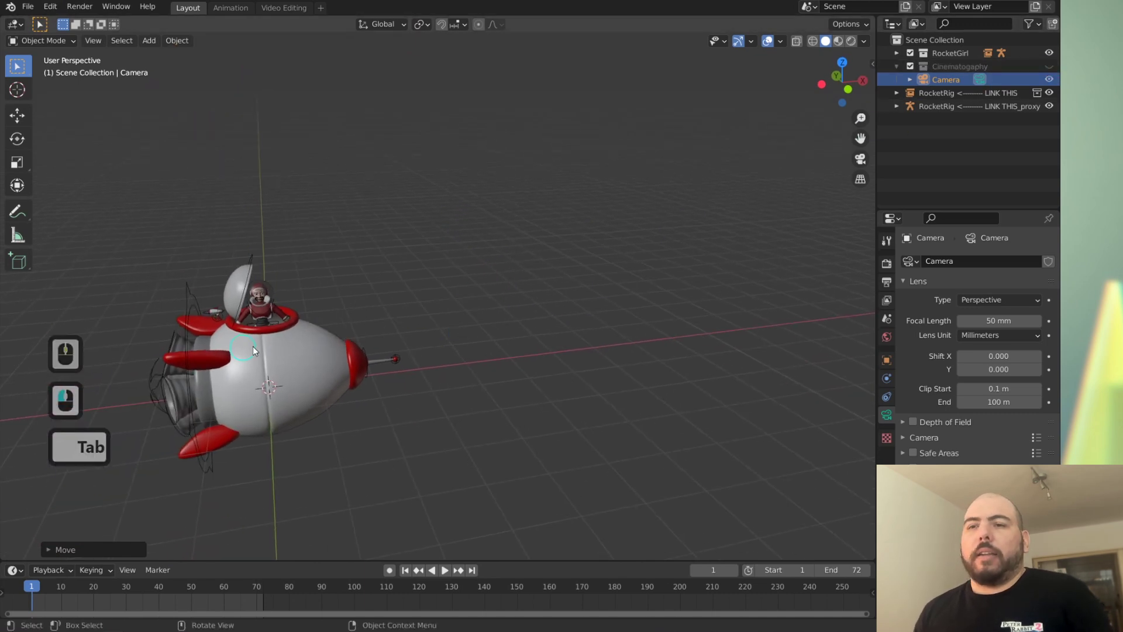
Add a Dolly Camera Rig to the scene.
key("shift+a")
mouse_move(337, 540)
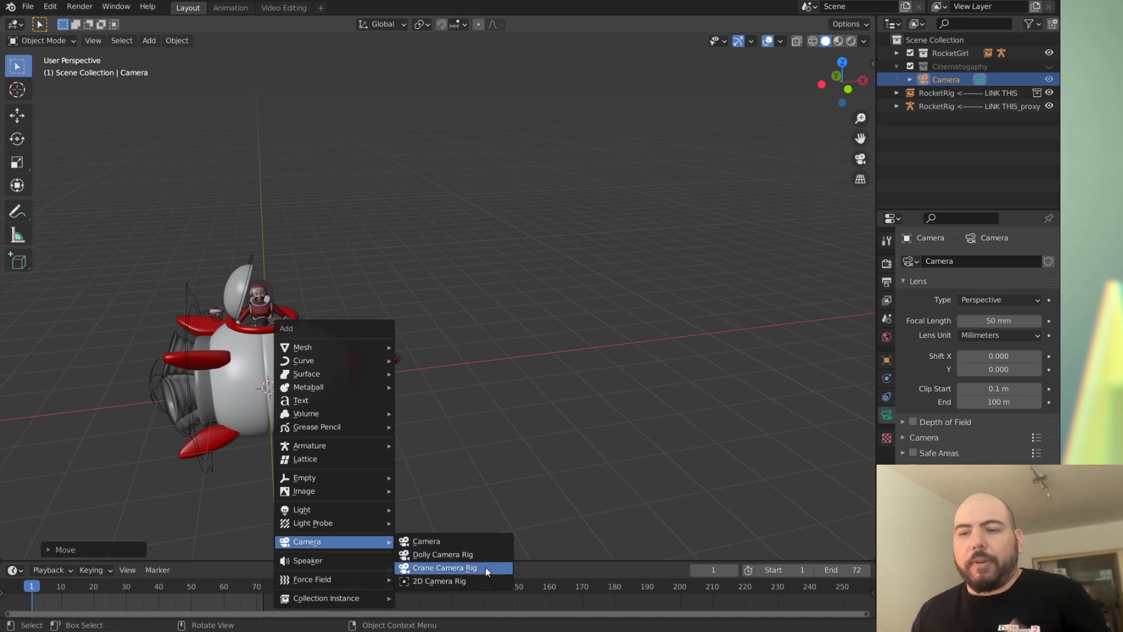
left_click(442, 554)
In Pose Mode, move the dolly rig's Root bone along the Y axis away from the rocket.
key("Tab")
left_click(412, 416)
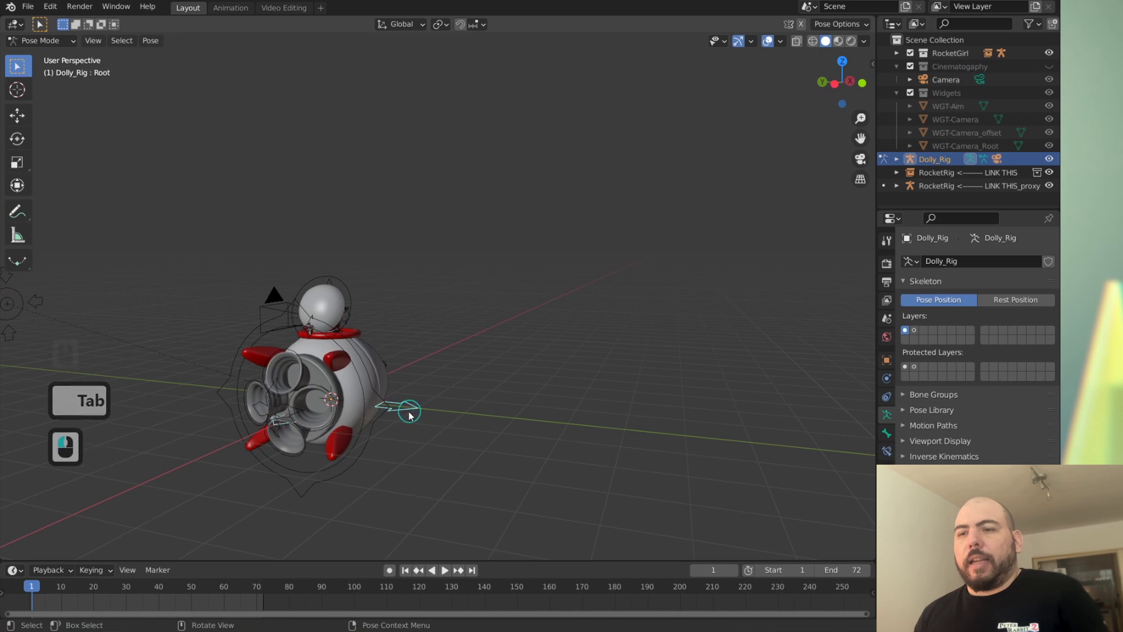
key("g")
key("x")
key("y")
left_click(706, 367)
Try free moves of the dolly rig's Camera bone from several viewing angles, cancelling each one.
left_click(705, 367)
key("g")
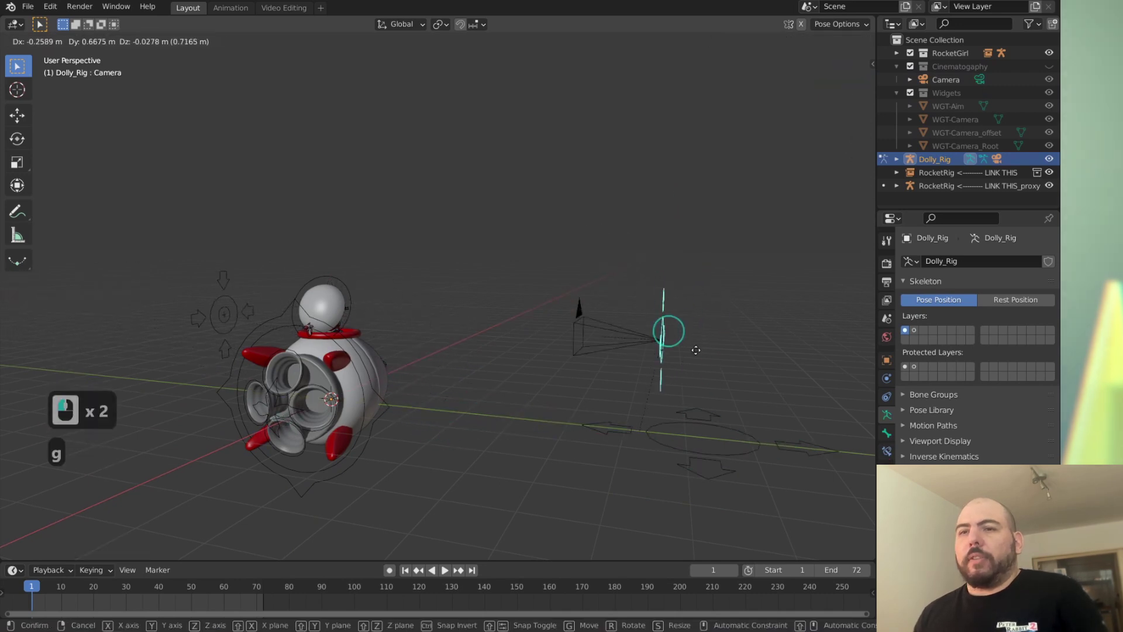
key("Escape")
middle_click_drag(710, 301, 604, 349)
key("g")
key("Escape")
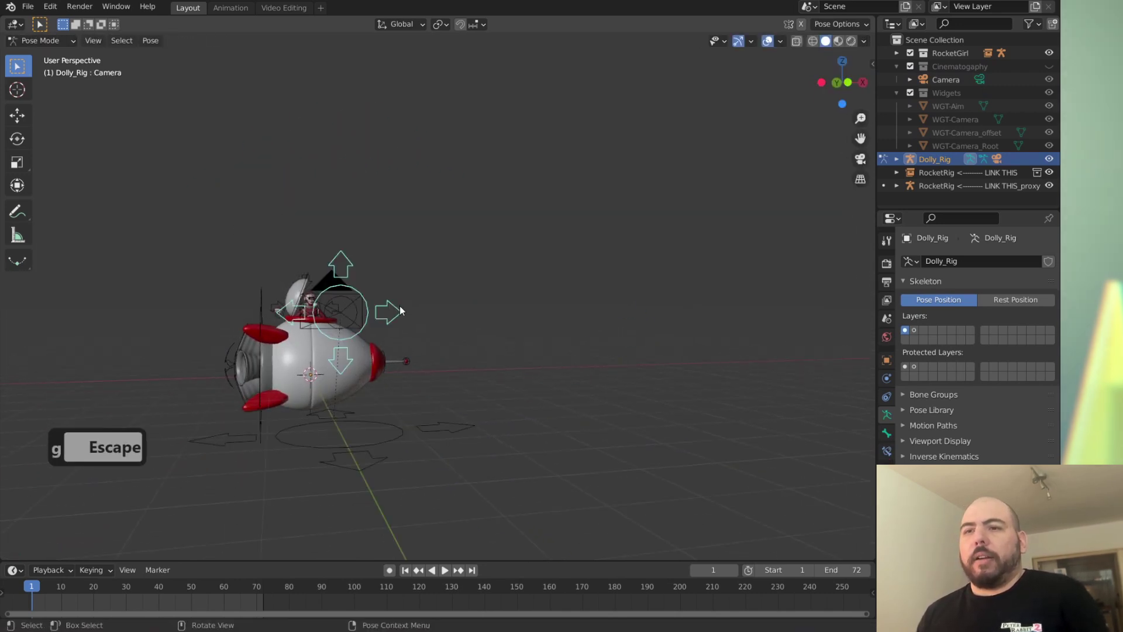
middle_click_drag(399, 305, 187, 339)
key("g")
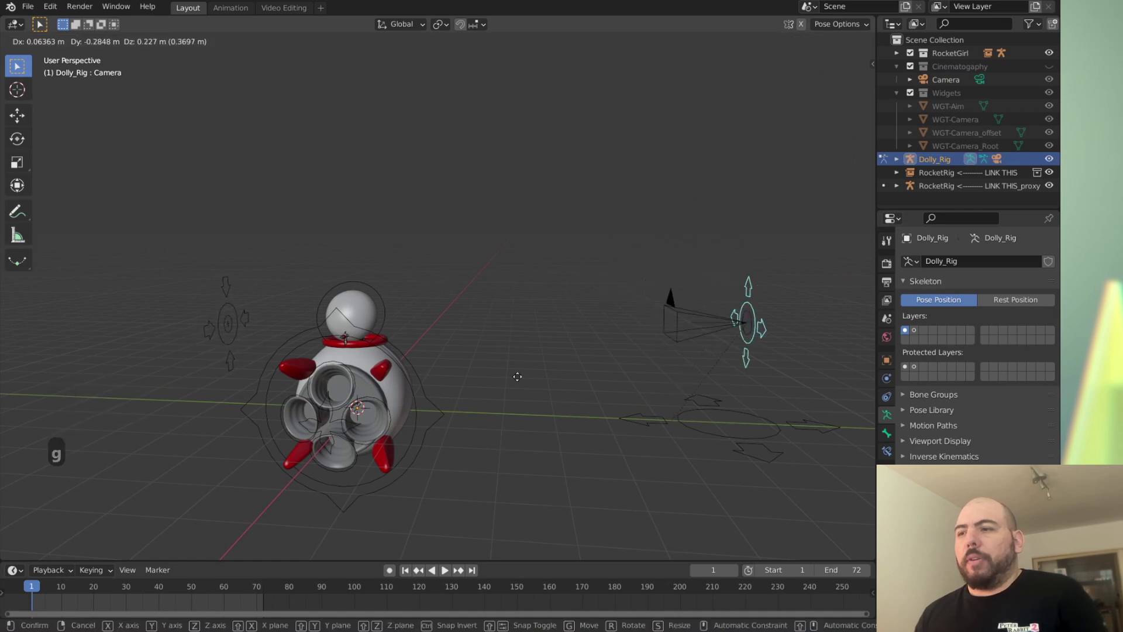
key("Escape")
Try moving the dolly rig's Camera_offset bone freely and its Camera bone along global Z, cancelling both moves.
left_click(708, 414)
left_click(731, 342)
key("g")
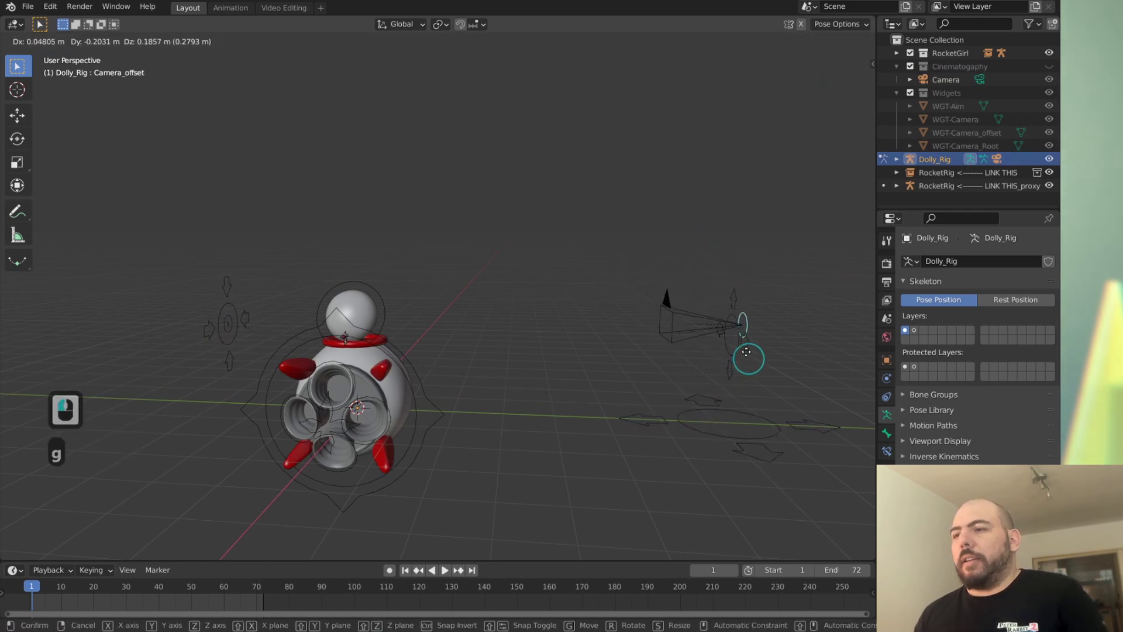
key("Escape")
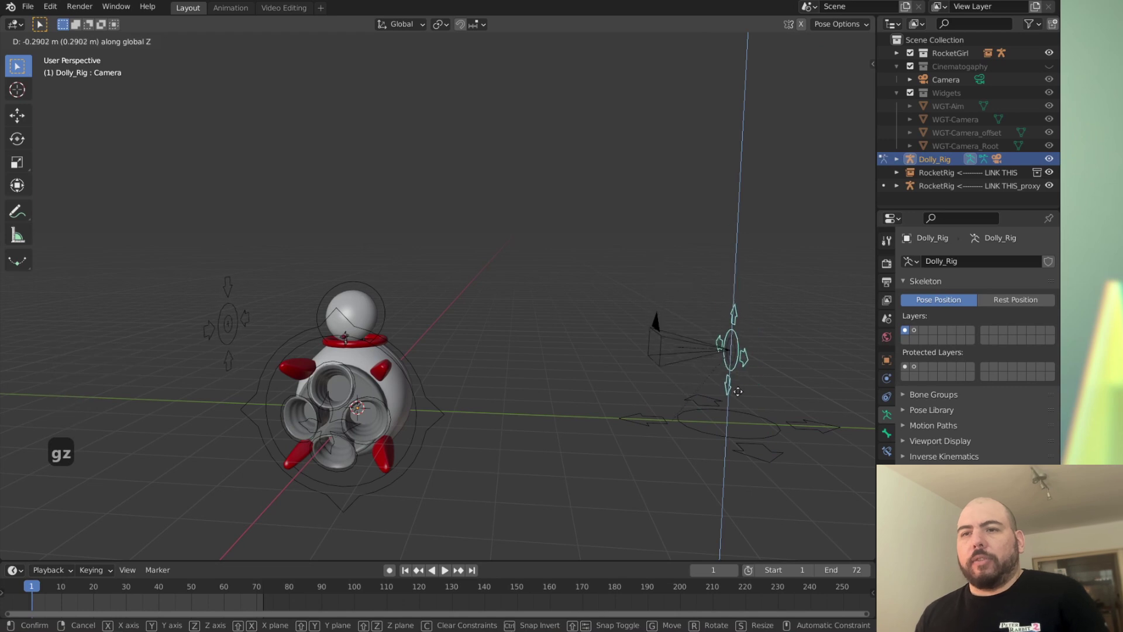
key("Escape")
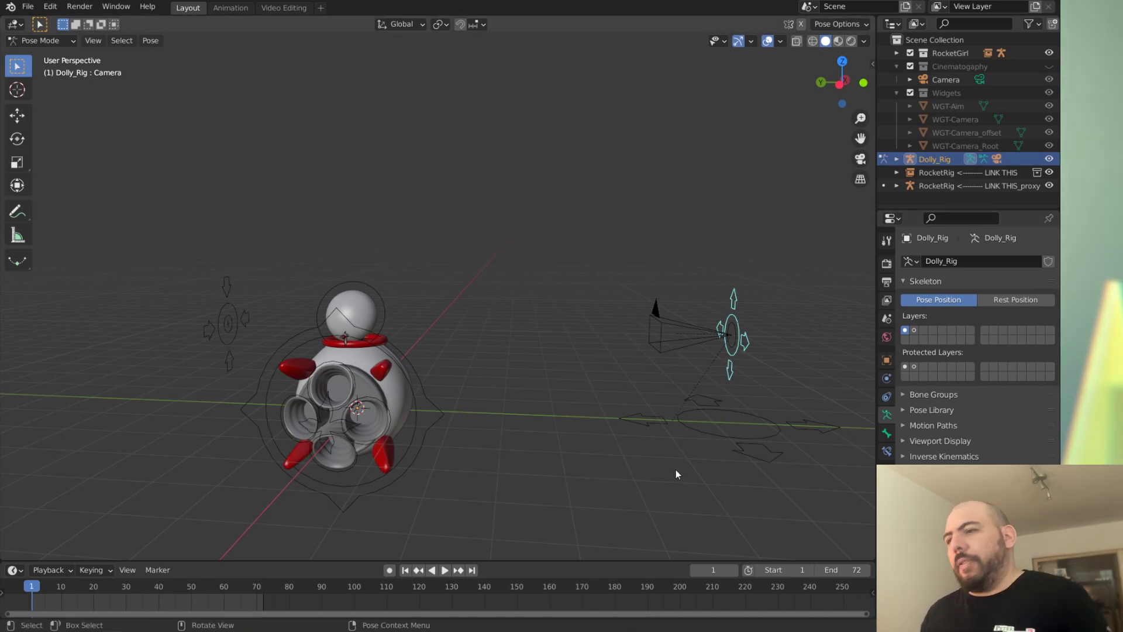
middle_click_drag(675, 472, 686, 424)
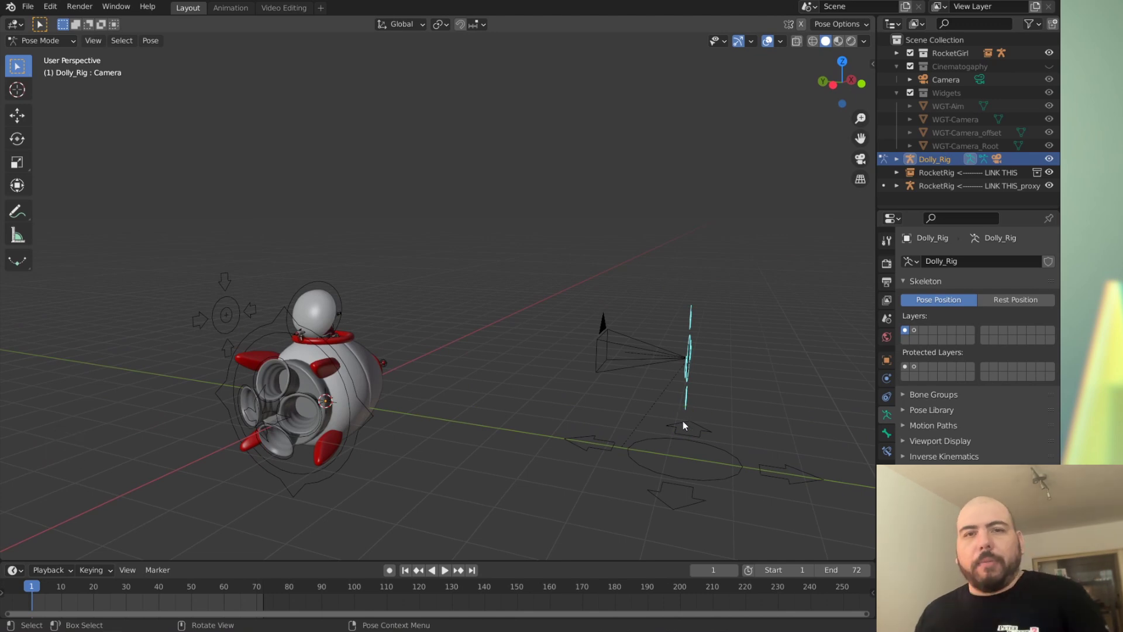
In Object Mode, try deleting the Dolly_Rig armature on its own and undo the deletion.
key("Tab")
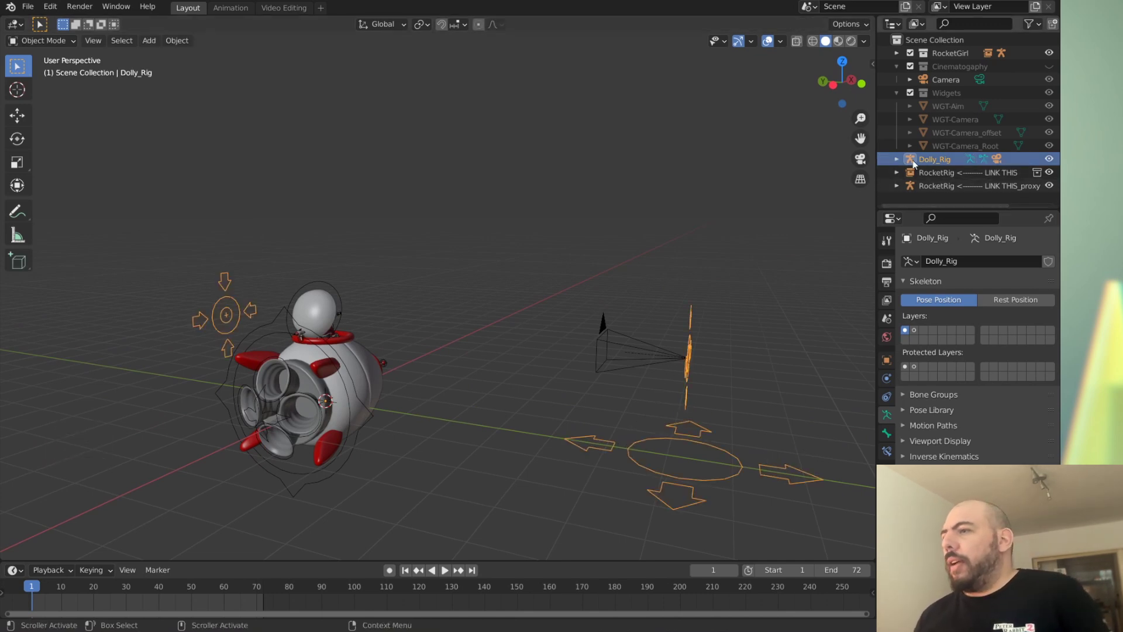
left_click(881, 224)
key("x")
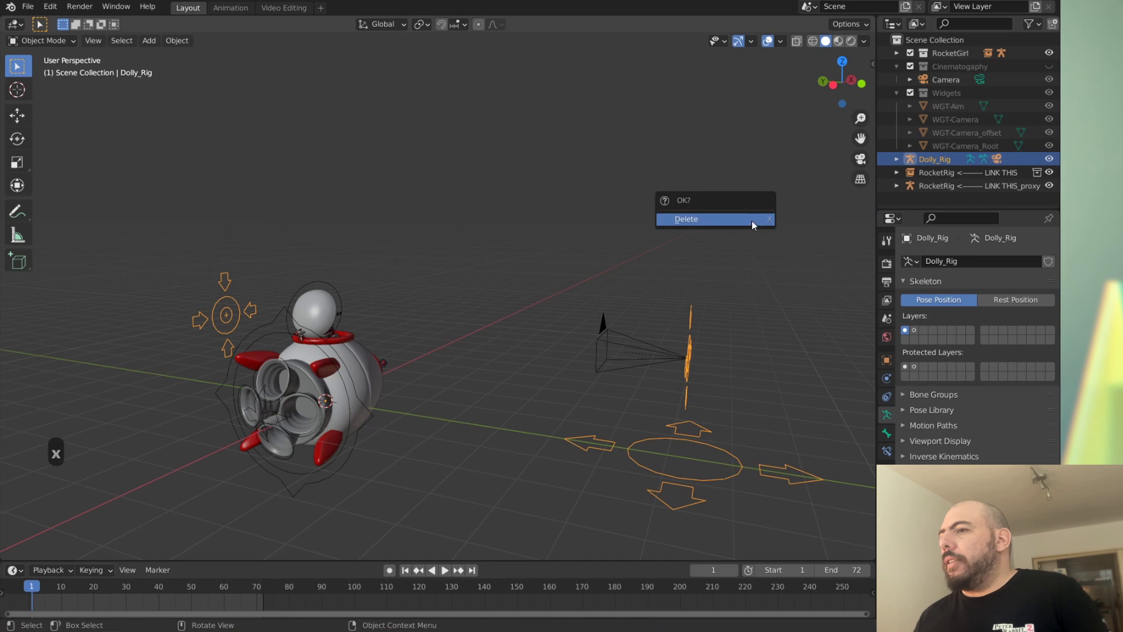
left_click(752, 220)
key("ctrl+z")
key("ctrl+z")
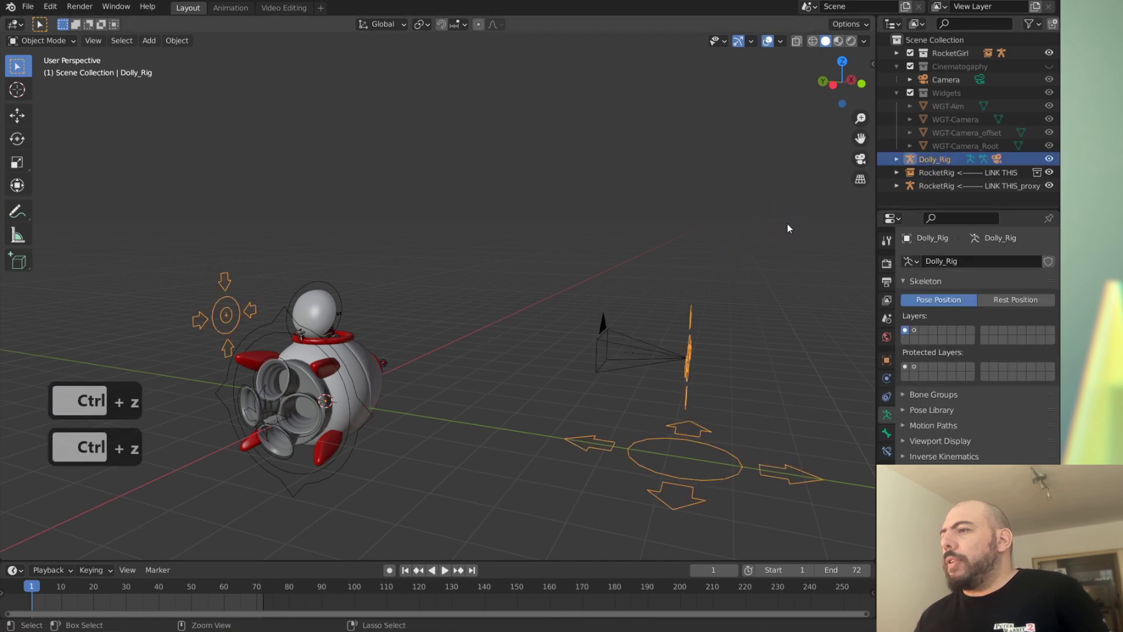
Select the whole Dolly_Rig hierarchy and delete it together with its camera.
right_click(931, 159)
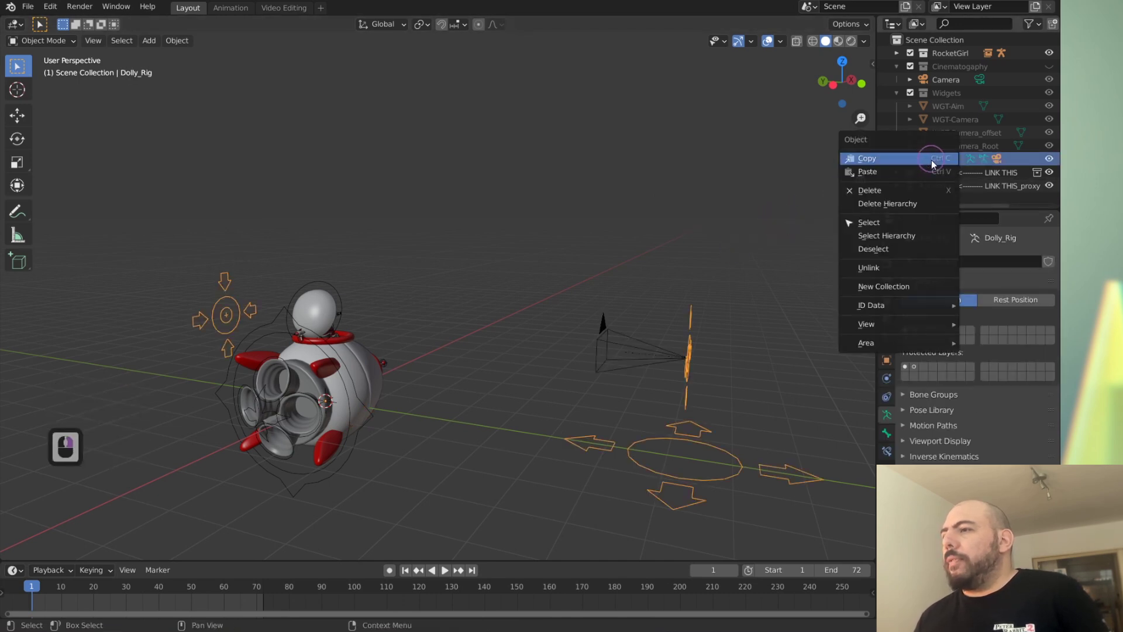
left_click(913, 235)
key("x")
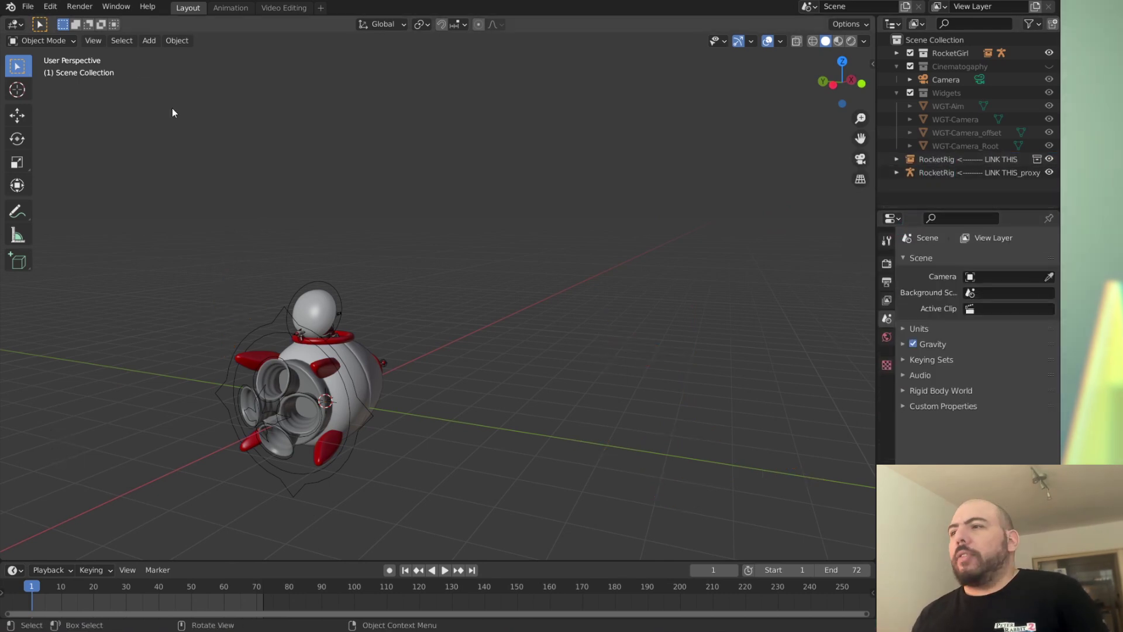
Add a Crane Camera Rig to the scene.
key("shift+a")
mouse_move(453, 329)
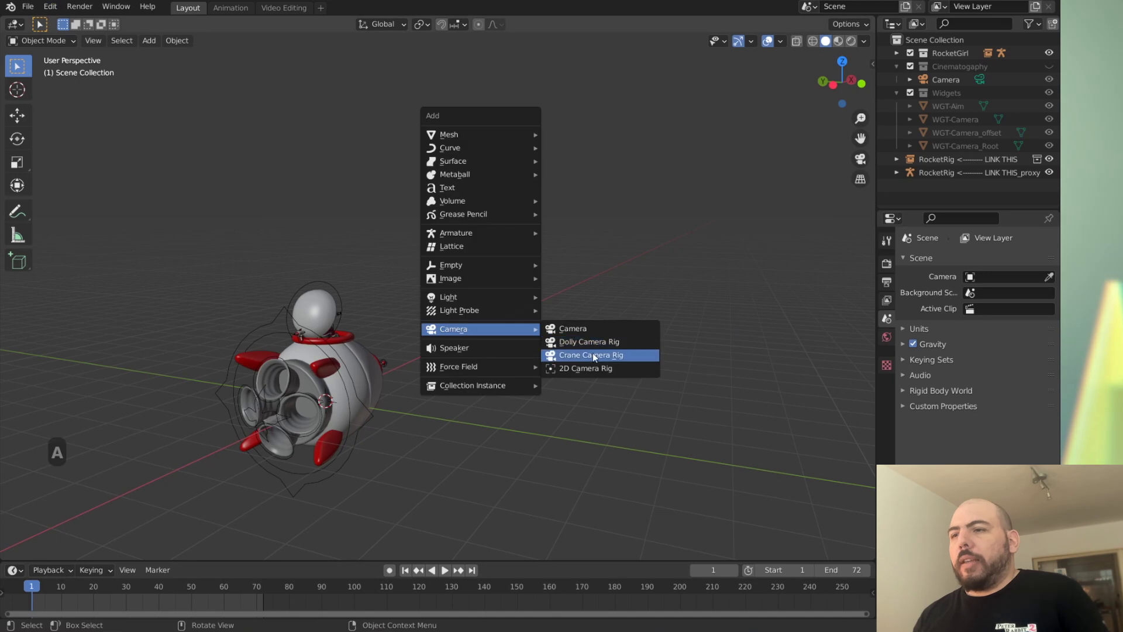
left_click(594, 356)
middle_click_drag(353, 308, 403, 303)
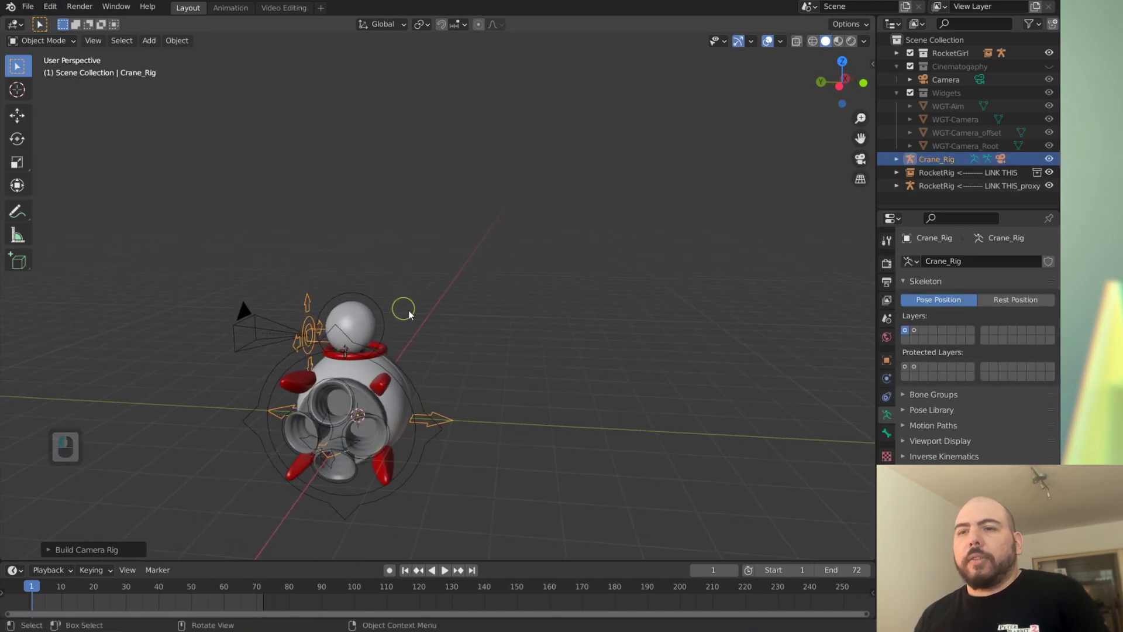
In Pose Mode, move the Crane_Rig's Root bone along the ground plane, away from the rocket on its camera side.
left_click(446, 420)
key("ctrl+Tab")
left_click(494, 441)
key("g")
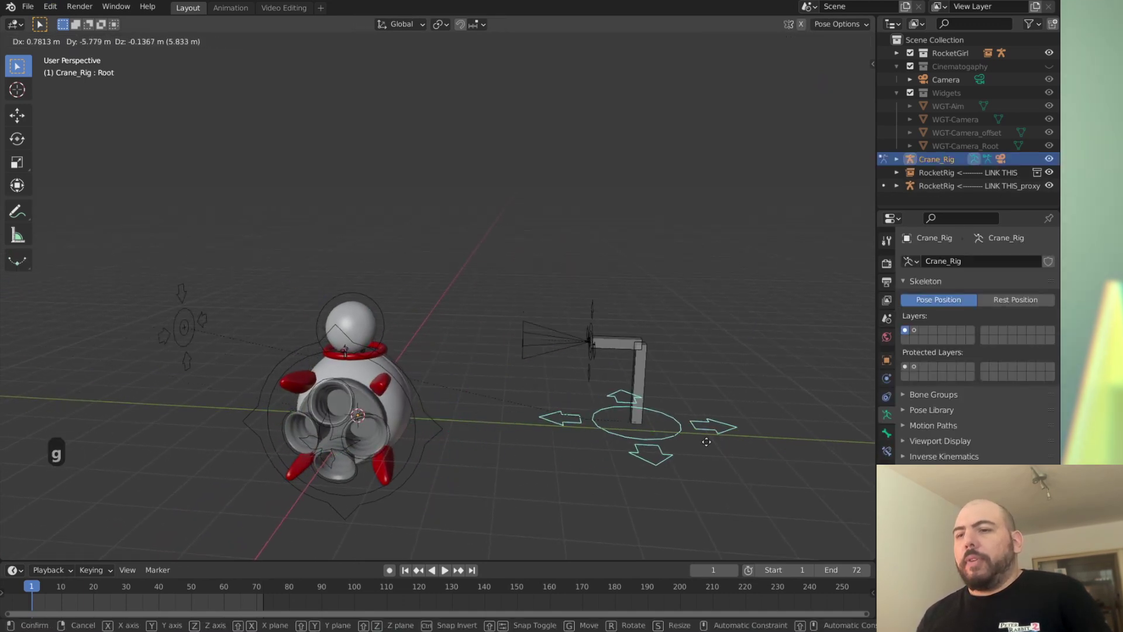
key("shift+z")
left_click(778, 448)
Scale up the Crane_height bone to make the crane's vertical arm taller.
left_click(720, 392)
key("s")
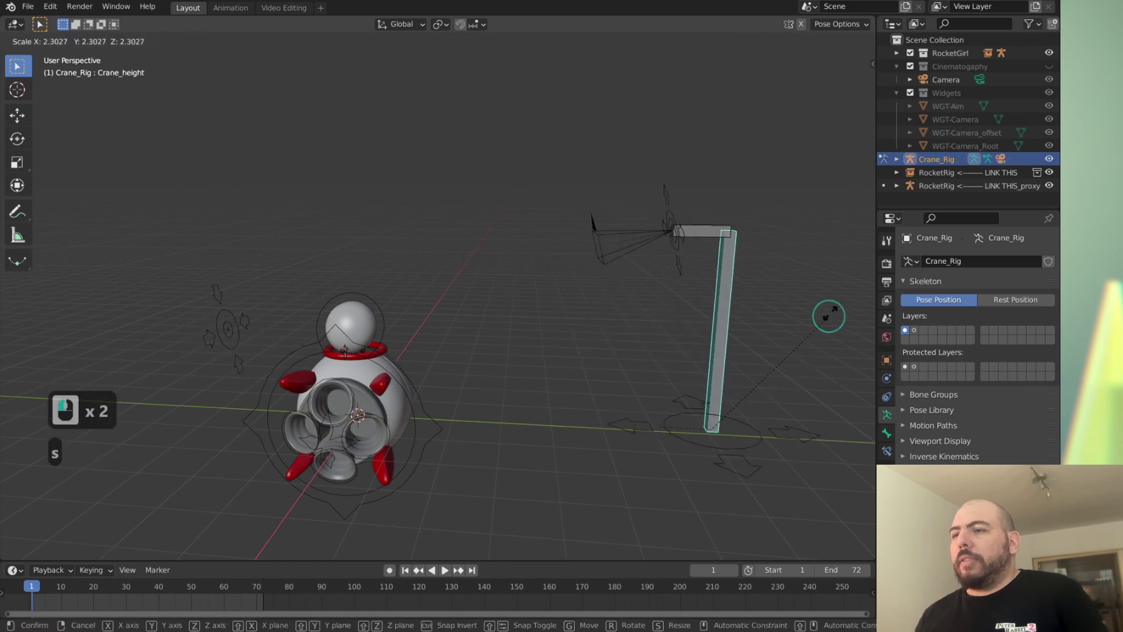
left_click(715, 291)
Try scaling the crane's horizontal arm bone longer, and undo the scaling.
left_click(715, 290)
key("s")
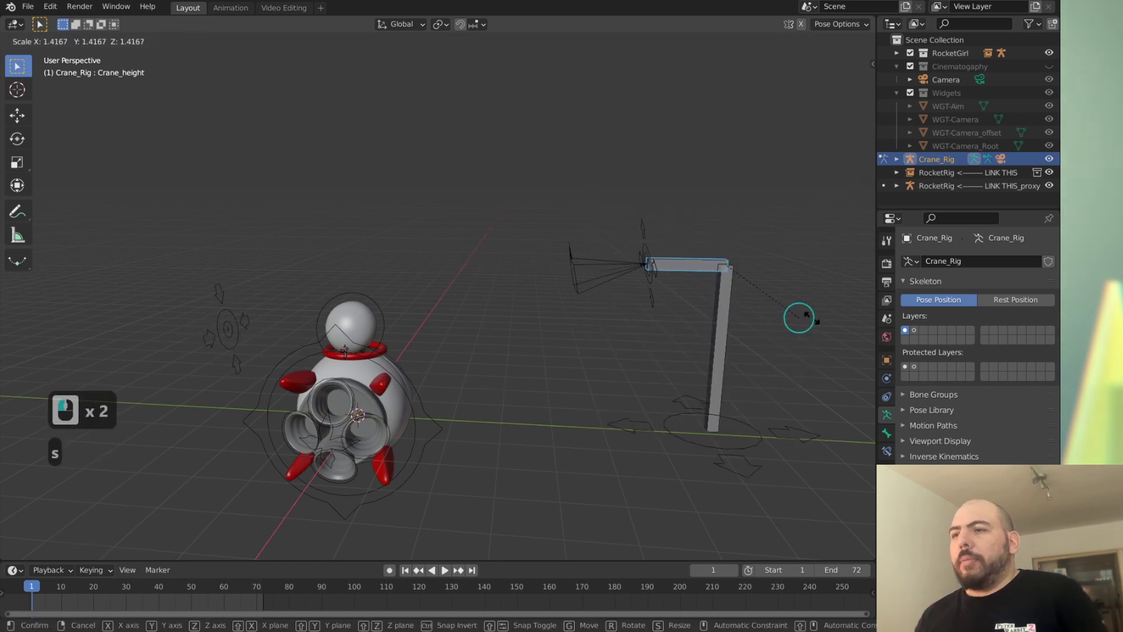
left_click(734, 329)
key("ctrl+z")
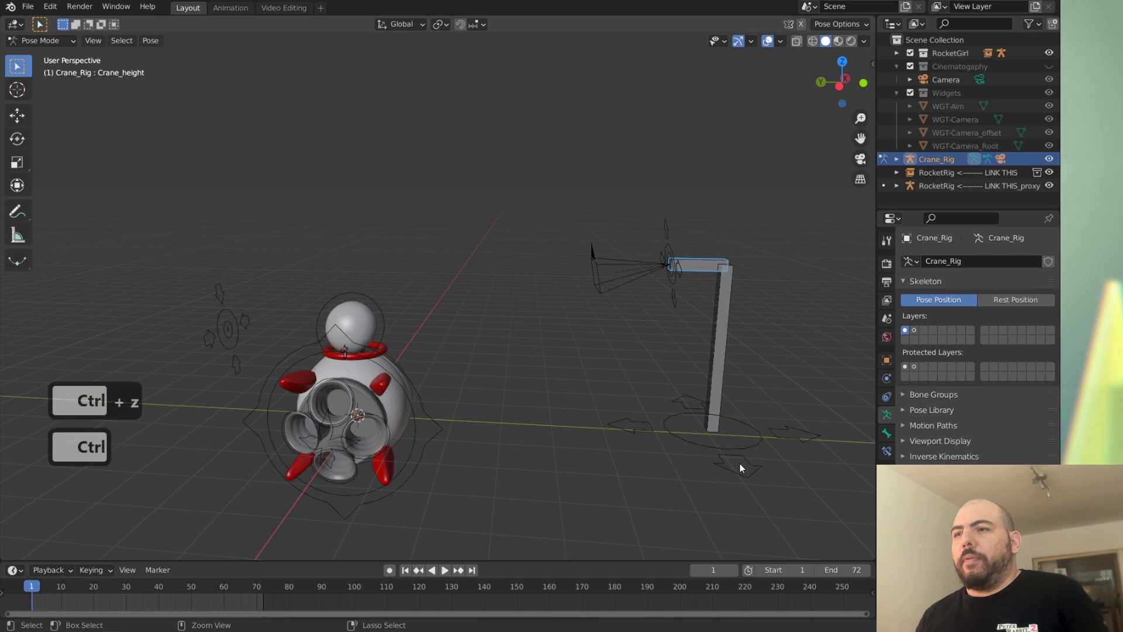
Rescale the crane's horizontal arm bone, checking the framing of the character through the camera.
key("s")
left_click(668, 375)
middle_click_drag(641, 358, 370, 431)
scroll(370, 431, "up", 3)
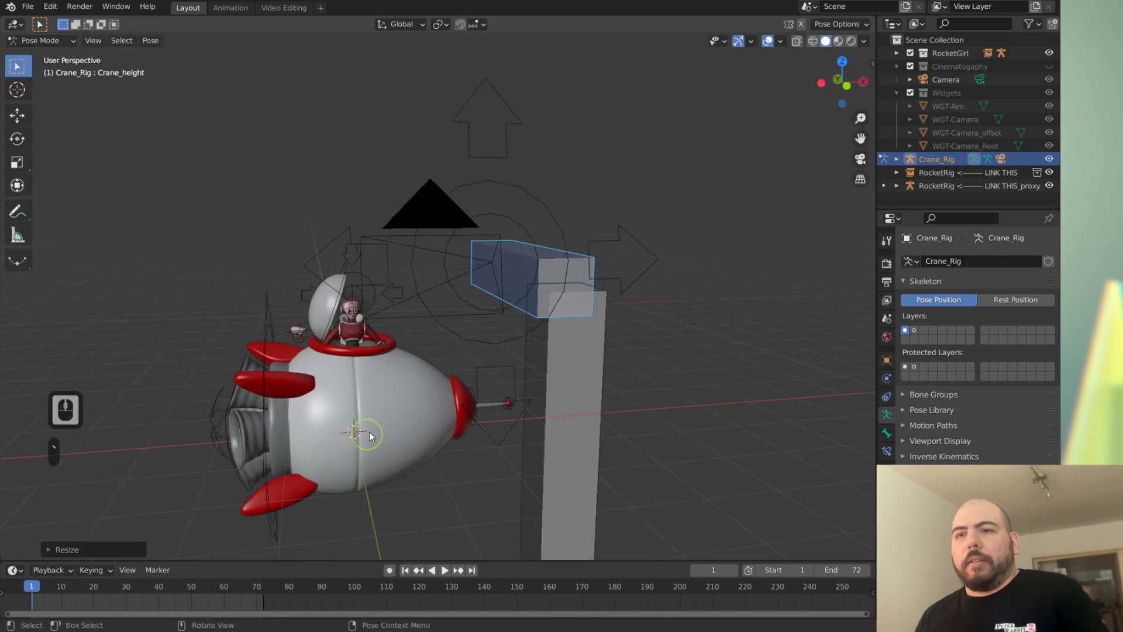
key("KP_0")
key("s")
left_click(423, 462)
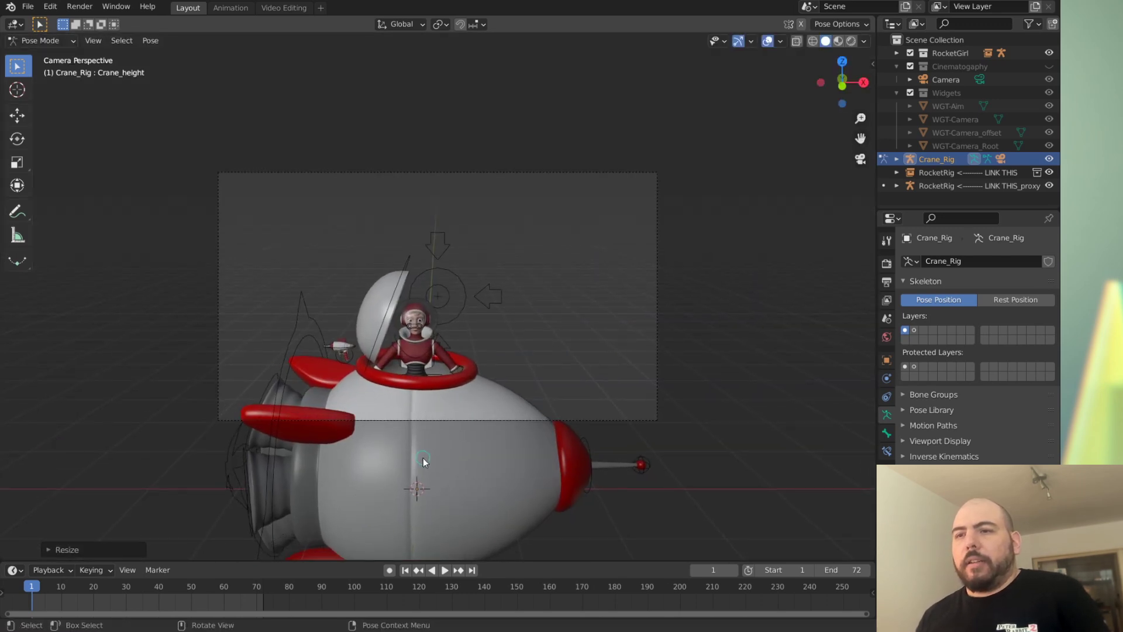
Leave the camera view and show the sidebar with the Crane_Rig's Camera Rig settings.
middle_click_drag(539, 339, 557, 357)
key("b")
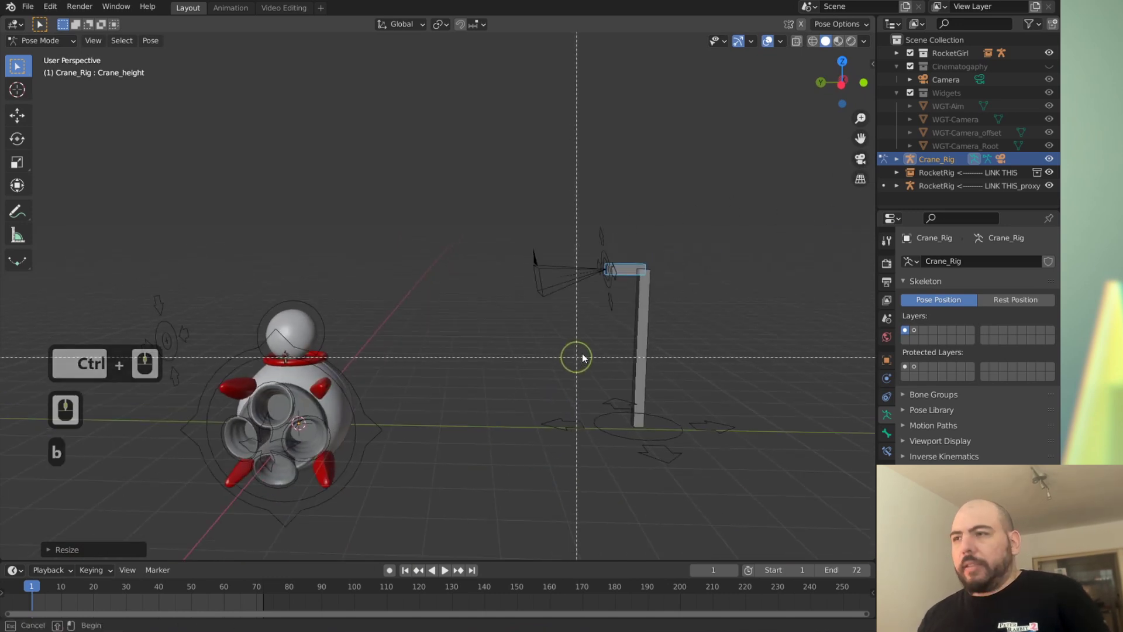
right_click(582, 358)
key("n")
key("a")
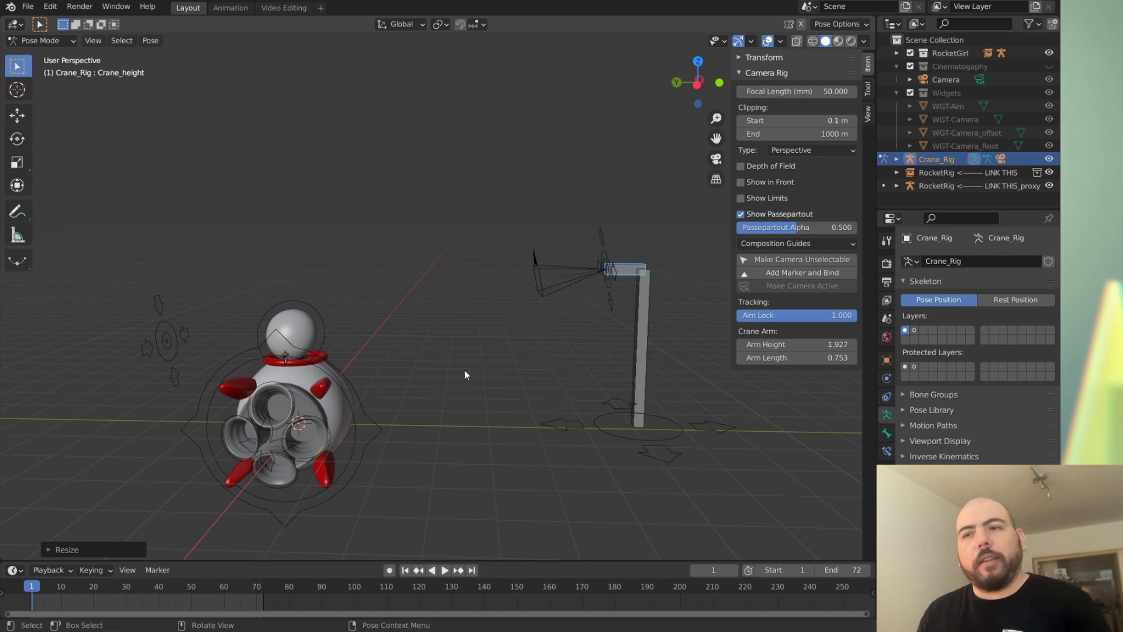
Examine which parts of the crane can be selected: the camera in Object Mode and the rig's bones in Pose Mode.
left_click(644, 336)
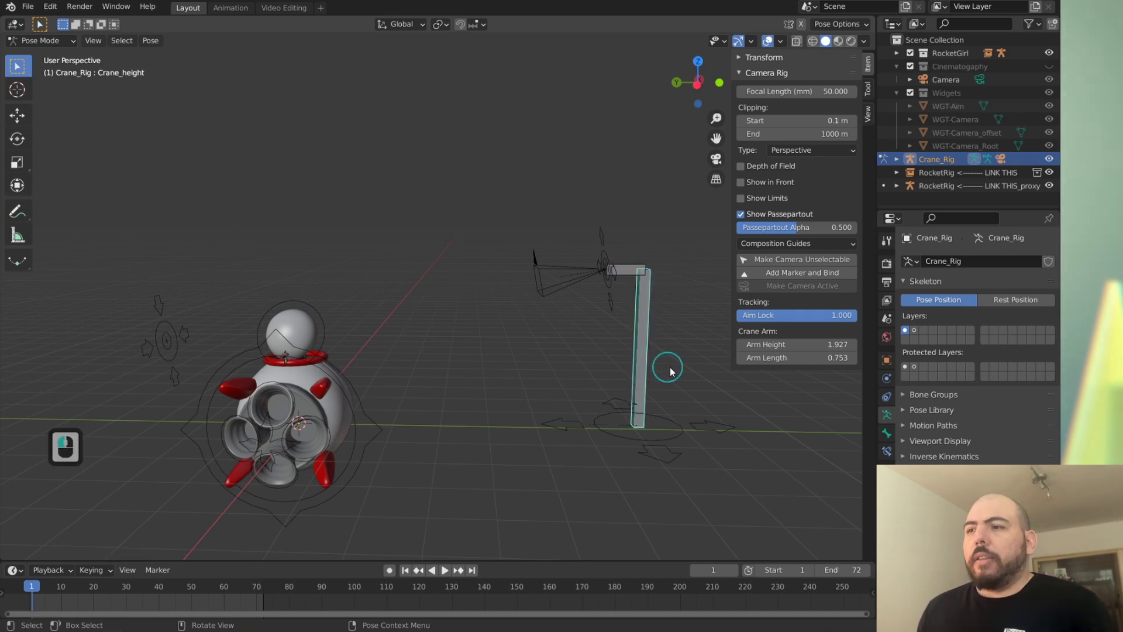
key("Tab")
key("Tab")
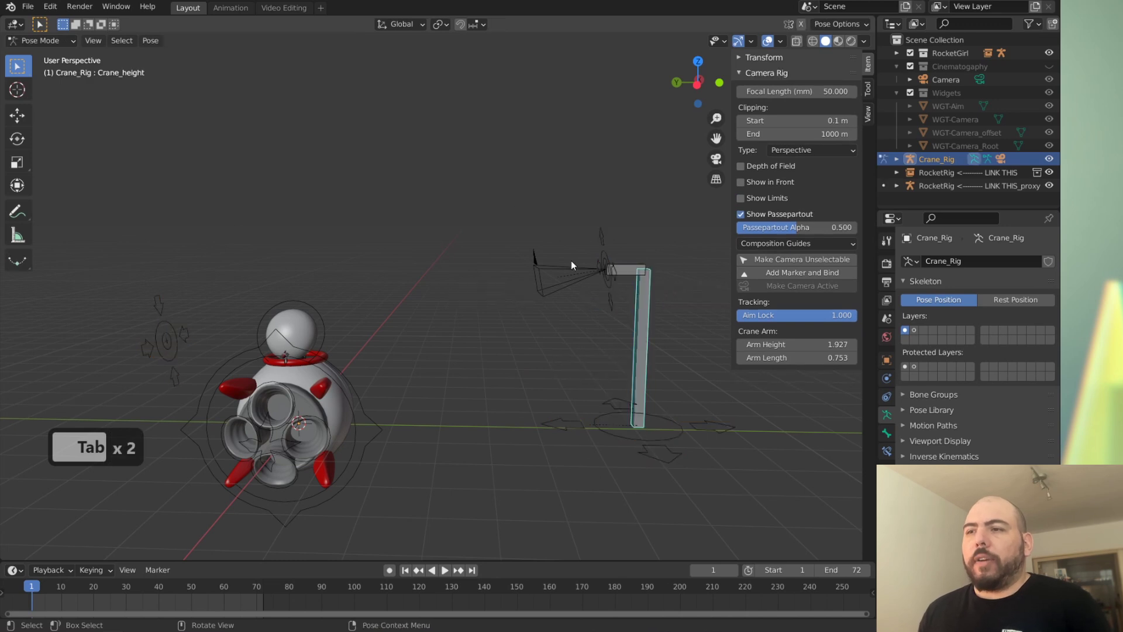
key("Tab")
left_click(560, 275)
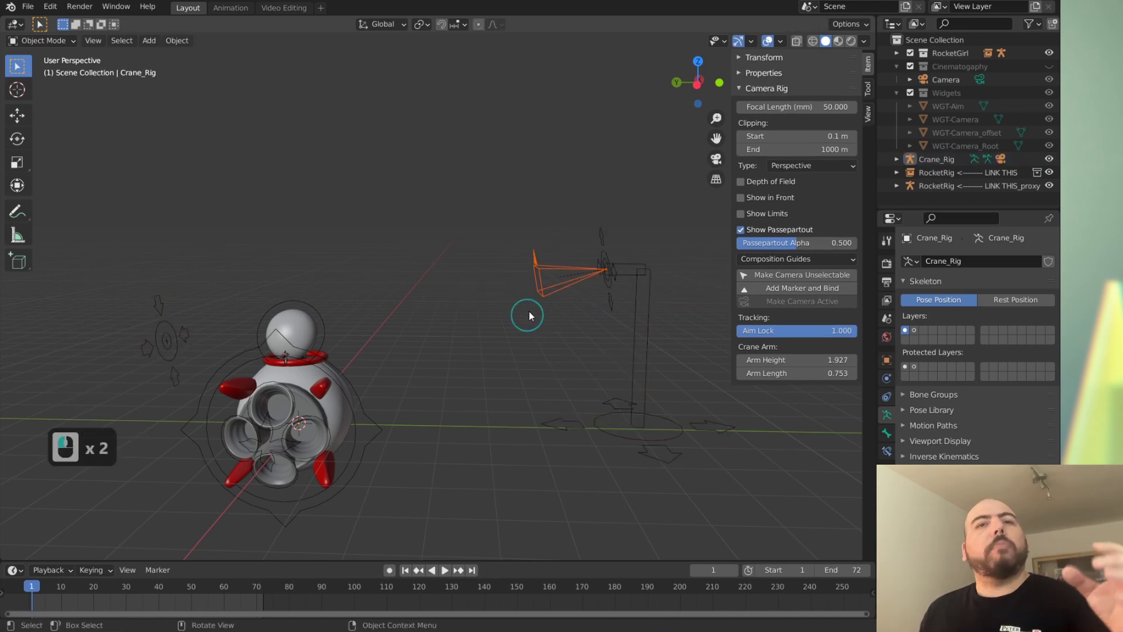
double_click(634, 261)
key("Tab")
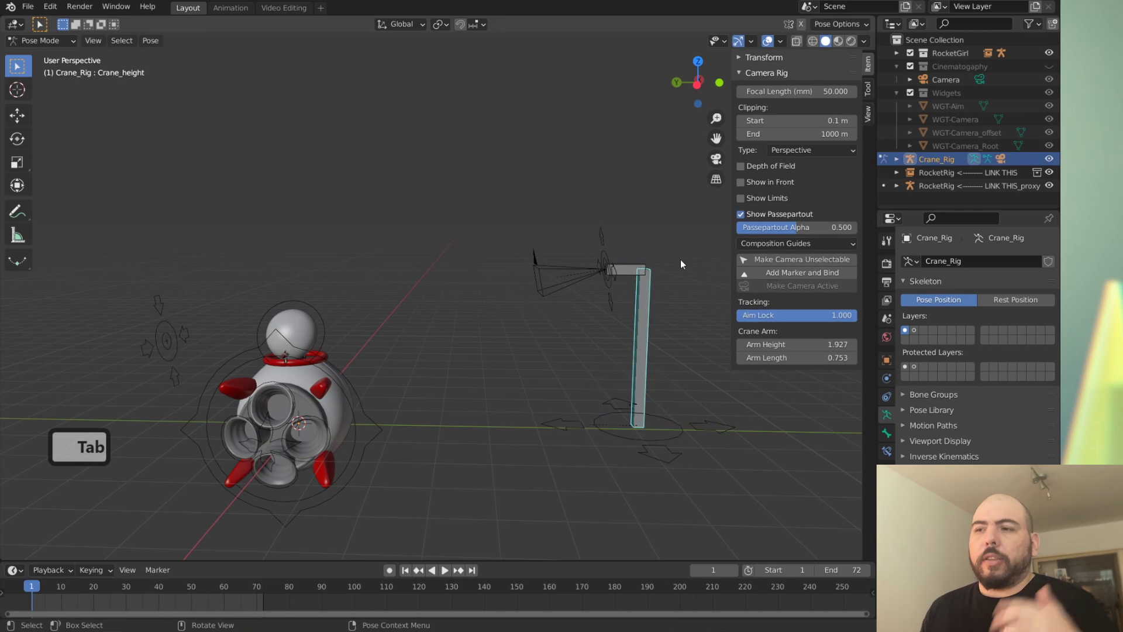
left_click_drag(688, 196, 486, 471)
left_click(606, 286)
left_click_drag(659, 209, 654, 432)
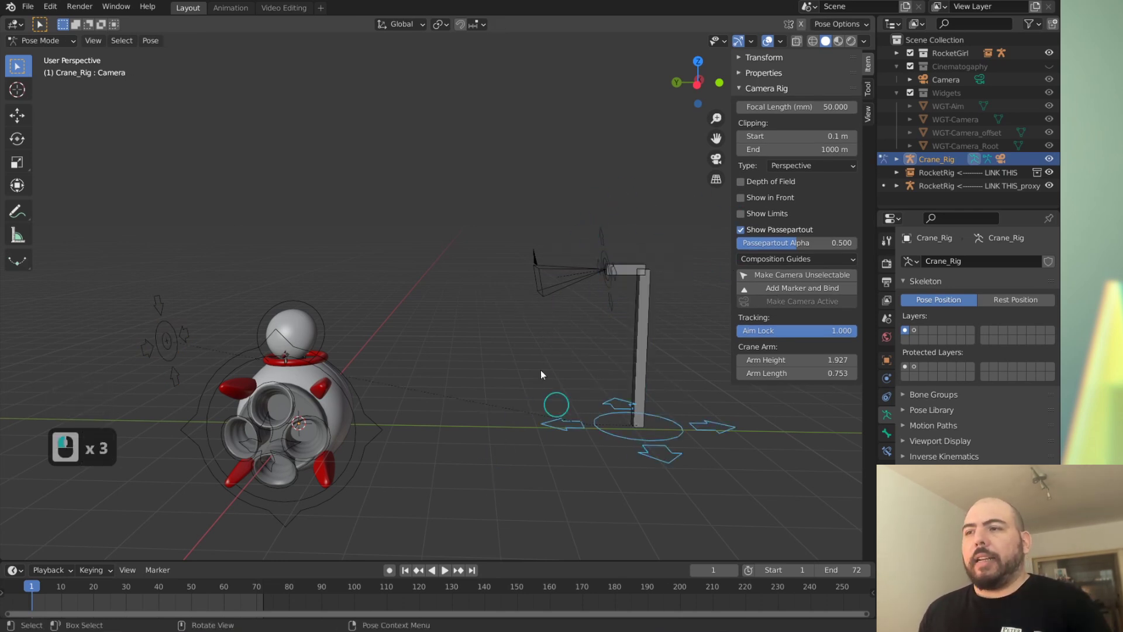
left_click_drag(609, 208, 628, 417)
Scale the crane's bones to an arm length of 1.320 and an arm height of 1.833.
left_click(636, 269)
key("s")
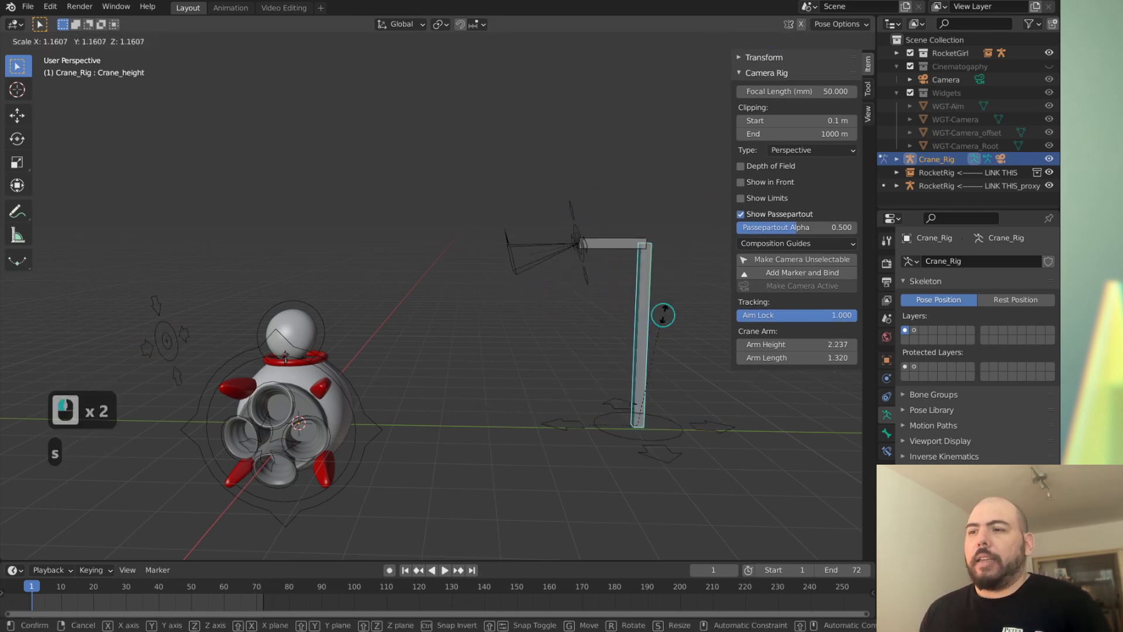
left_click(599, 309)
left_click(628, 271)
left_click(618, 272)
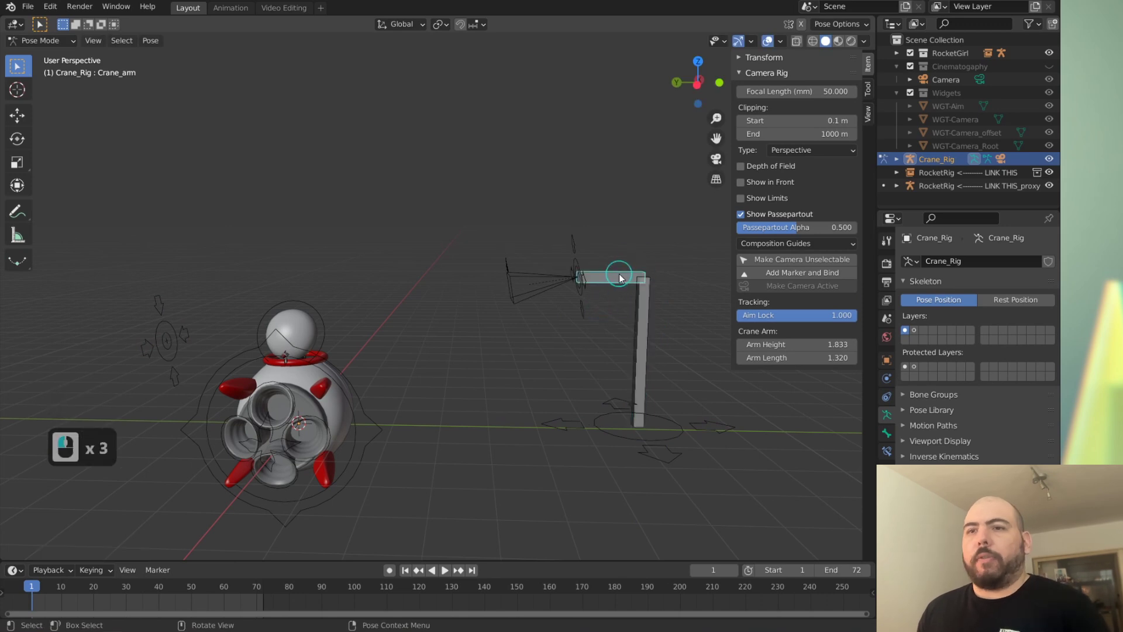
Move the crane rig's Aim bone onto the character in the cockpit, adjusting it from several angles.
left_click(409, 314)
left_click(164, 336)
middle_click_drag(302, 356, 380, 369)
key("g")
left_click(500, 332)
middle_click_drag(447, 350, 351, 367)
key("g")
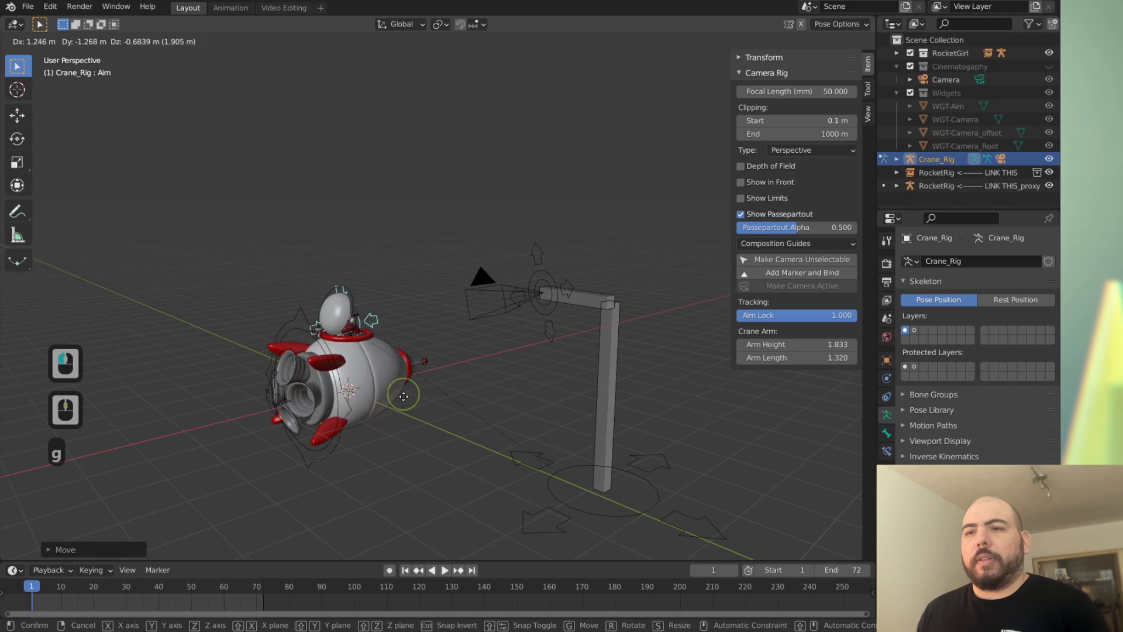
left_click(403, 396)
middle_click_drag(405, 394, 527, 386)
key("g")
left_click(504, 380)
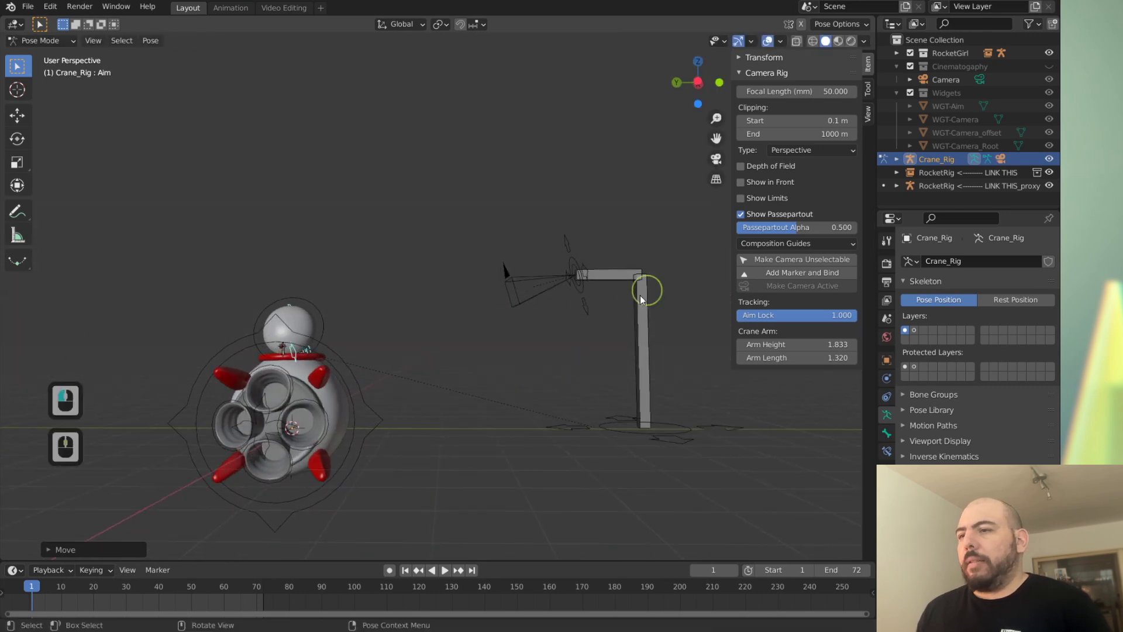
Scale the Crane_height bone down to an arm height of 0.597 and check the framing through the camera.
left_click(645, 288)
key("s")
left_click(616, 318)
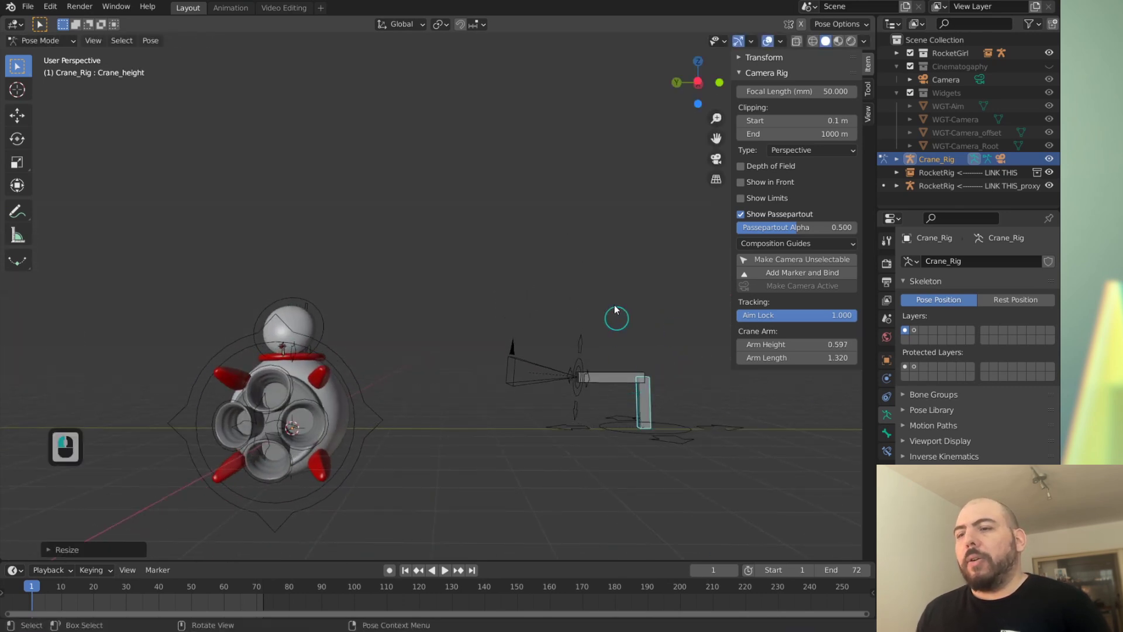
key("KP_0")
key("grave")
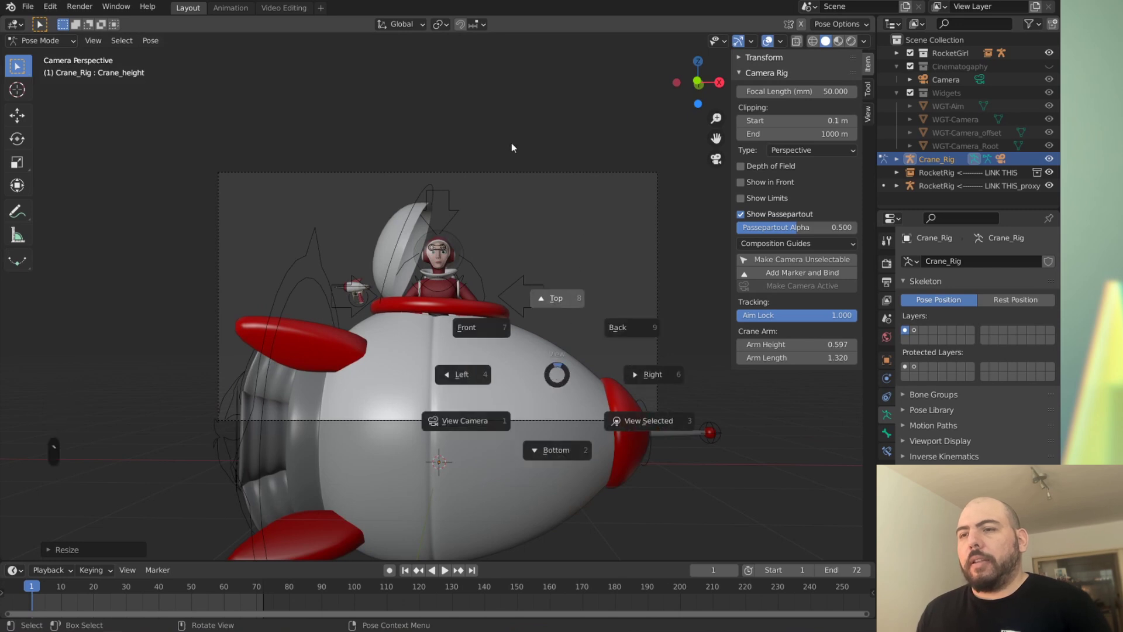
left_click(511, 143)
Switch to the Animation workspace, widen the camera viewport and fit the camera frame inside it.
left_click(231, 8)
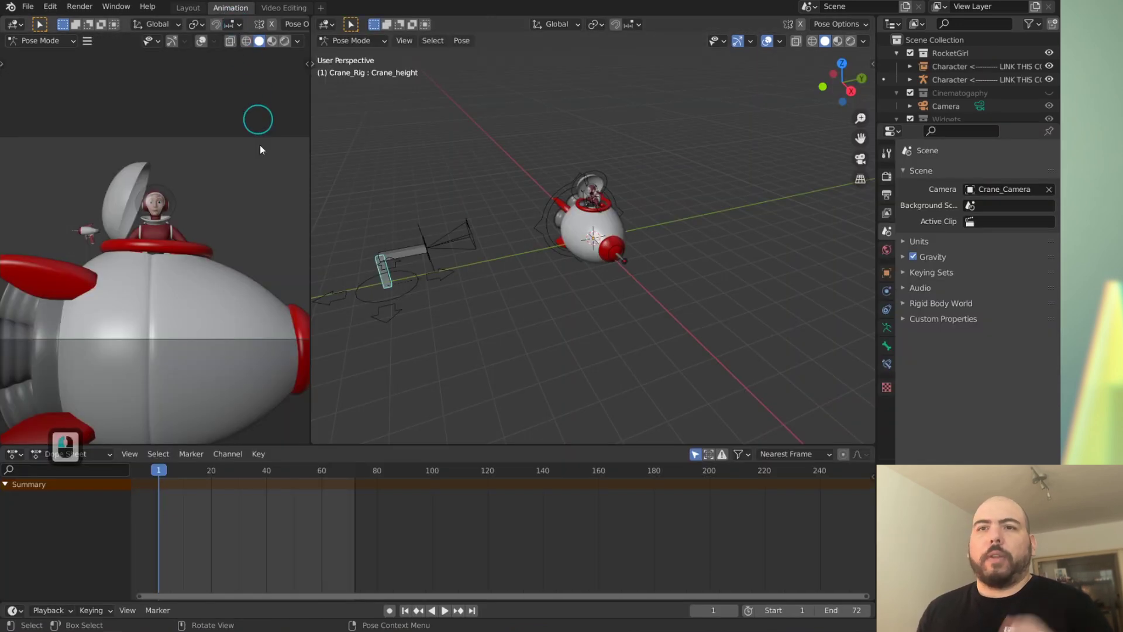
left_click_drag(311, 216, 428, 223)
middle_click_drag(314, 263, 300, 274, "ctrl")
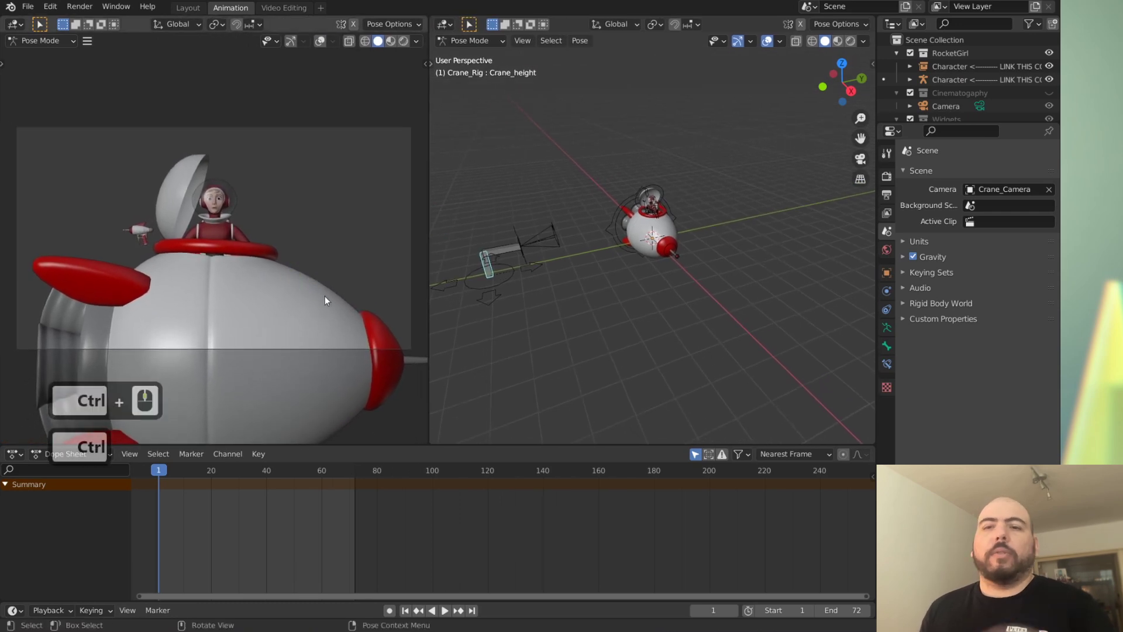
middle_click_drag(695, 327, 594, 362)
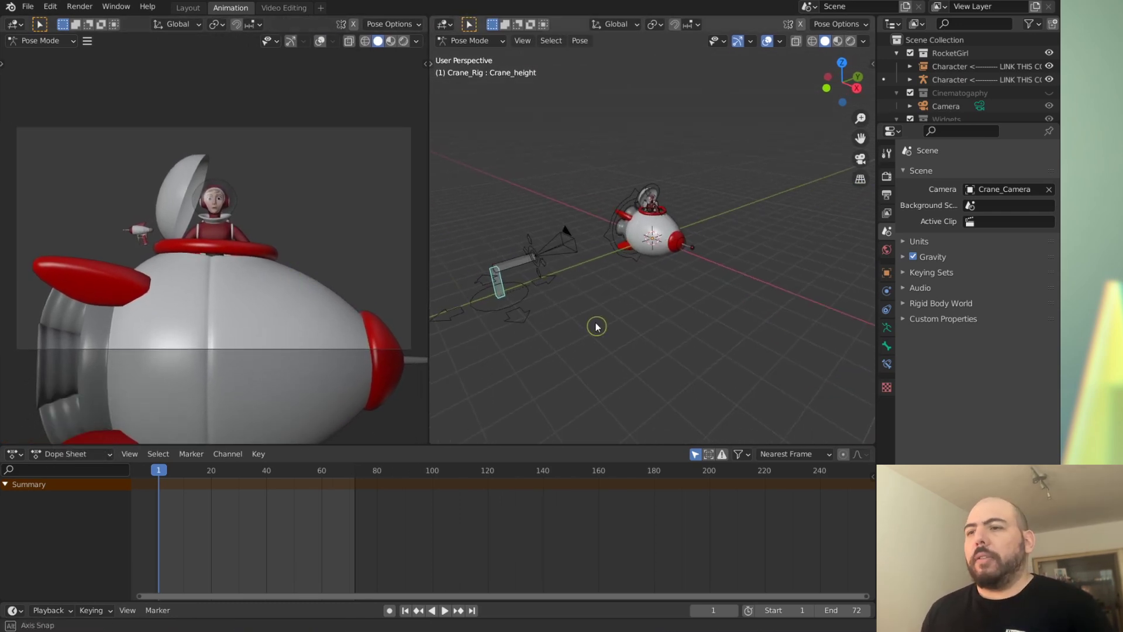
From the top view, shift the crane's Root bone slightly to adjust the camera's distance from the rocket.
key("grave")
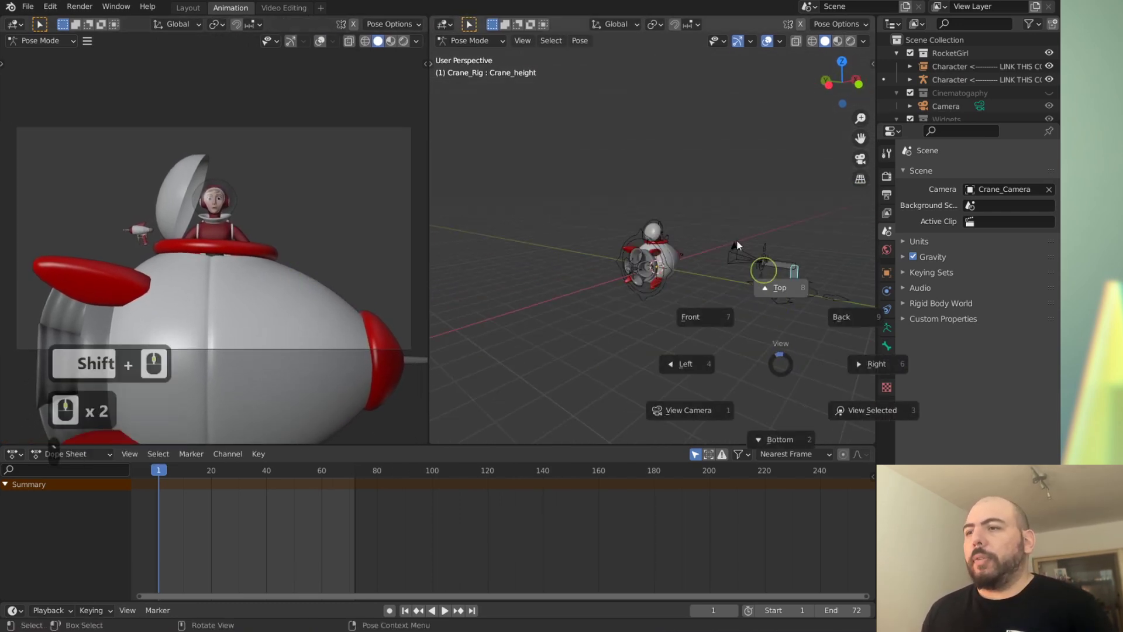
left_click(725, 295)
middle_click_drag(725, 299, 520, 349, "shift")
key("grave")
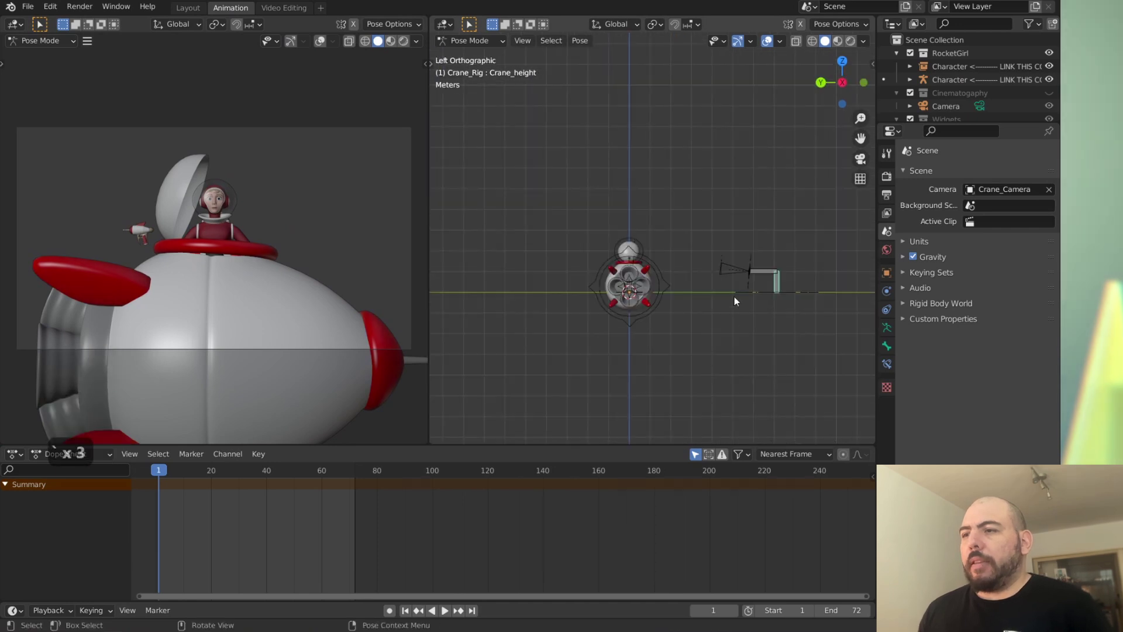
key("grave")
left_click(462, 374)
middle_click_drag(562, 396, 630, 410, "shift")
key("g")
right_click(524, 408)
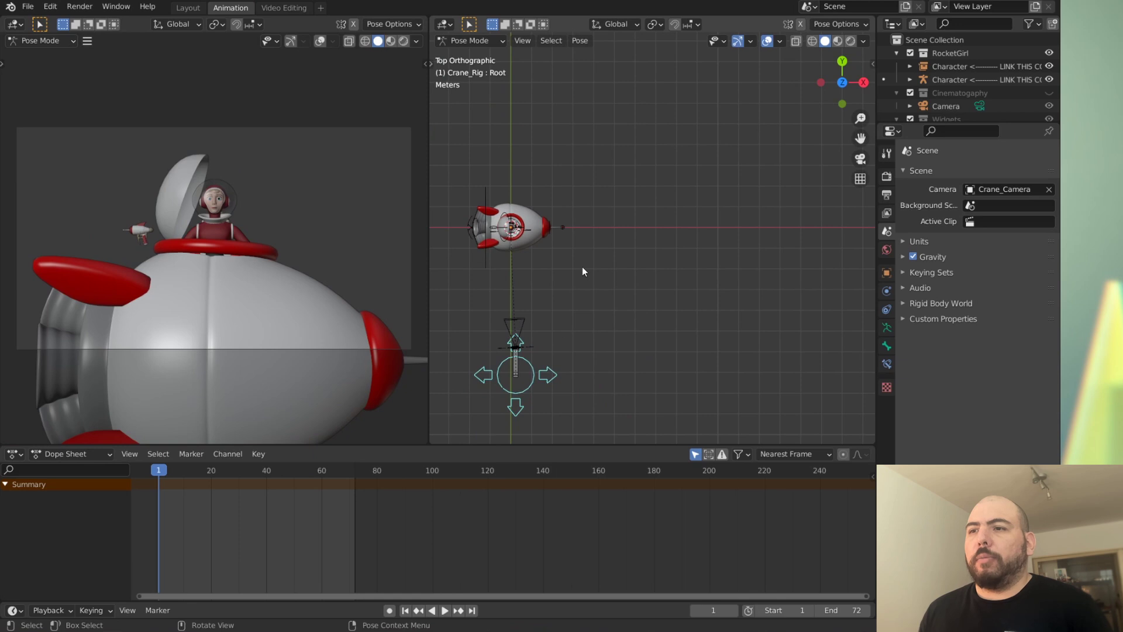
key("g")
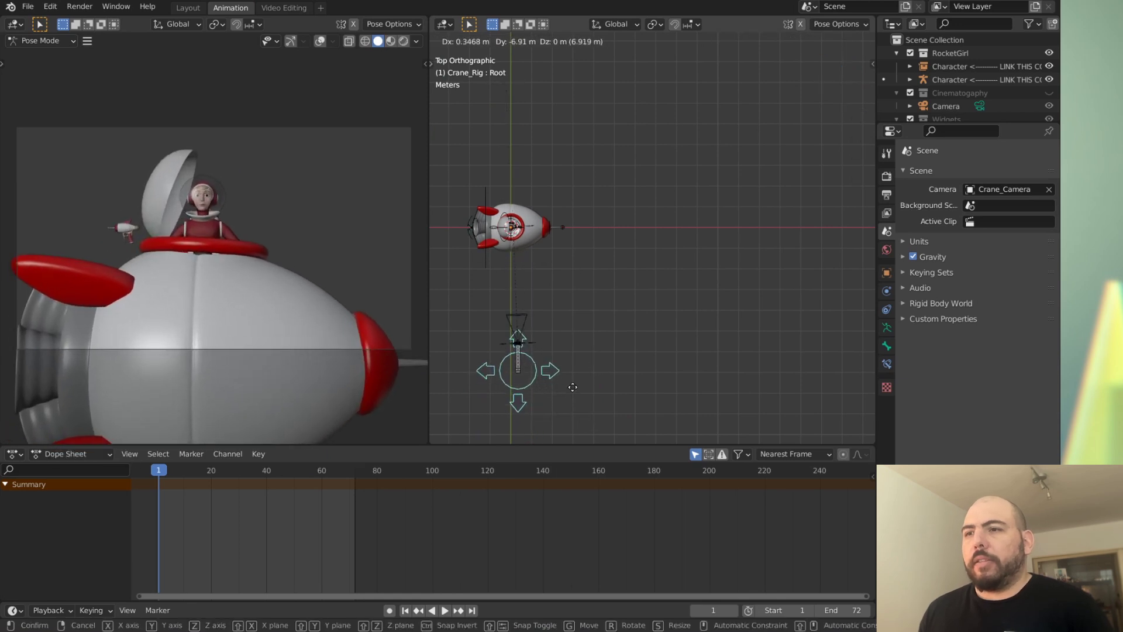
left_click(572, 393)
Scale the Crane_height bone to make the crane's vertical arm slightly taller, working from a perspective view.
left_click(518, 366)
left_click(517, 376)
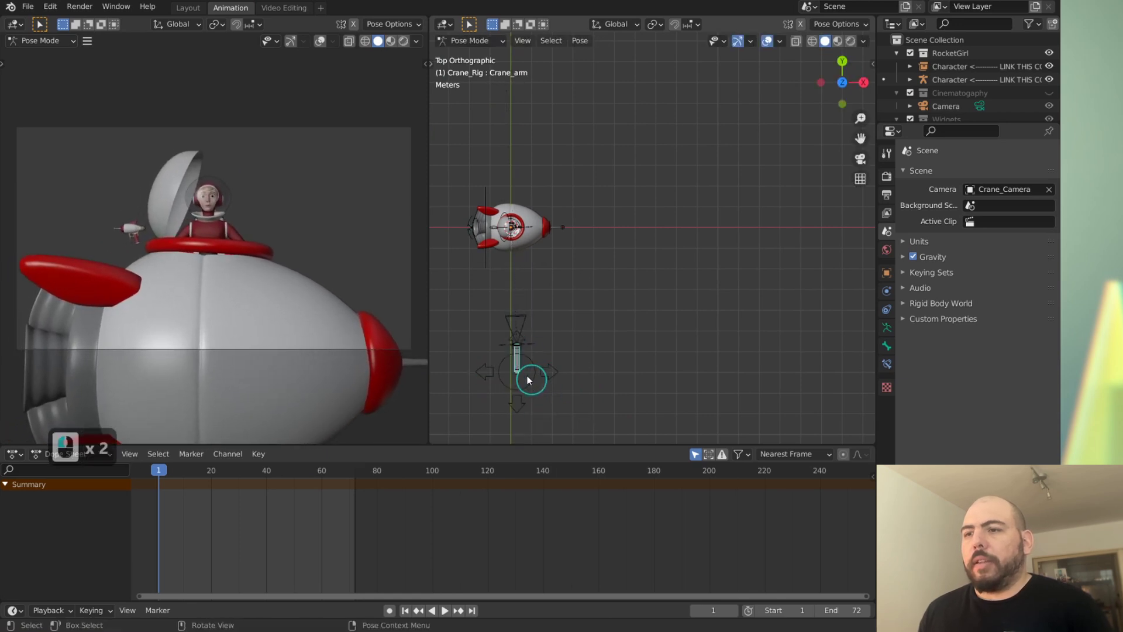
left_click(526, 383)
key("s")
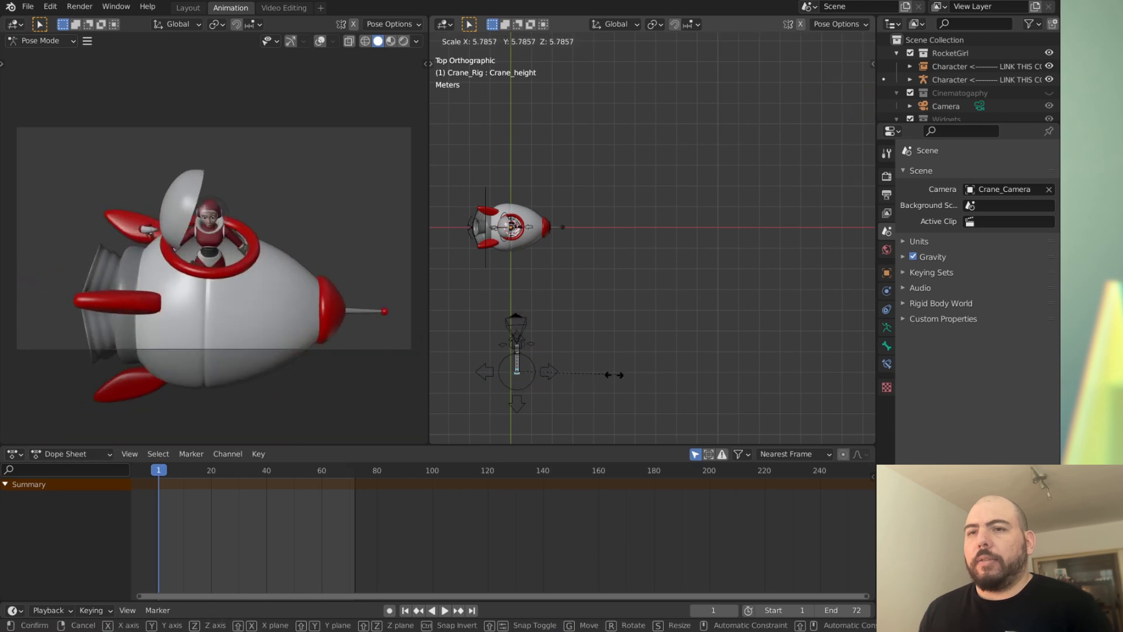
key("Escape")
middle_click_drag(535, 394, 637, 201)
key("s")
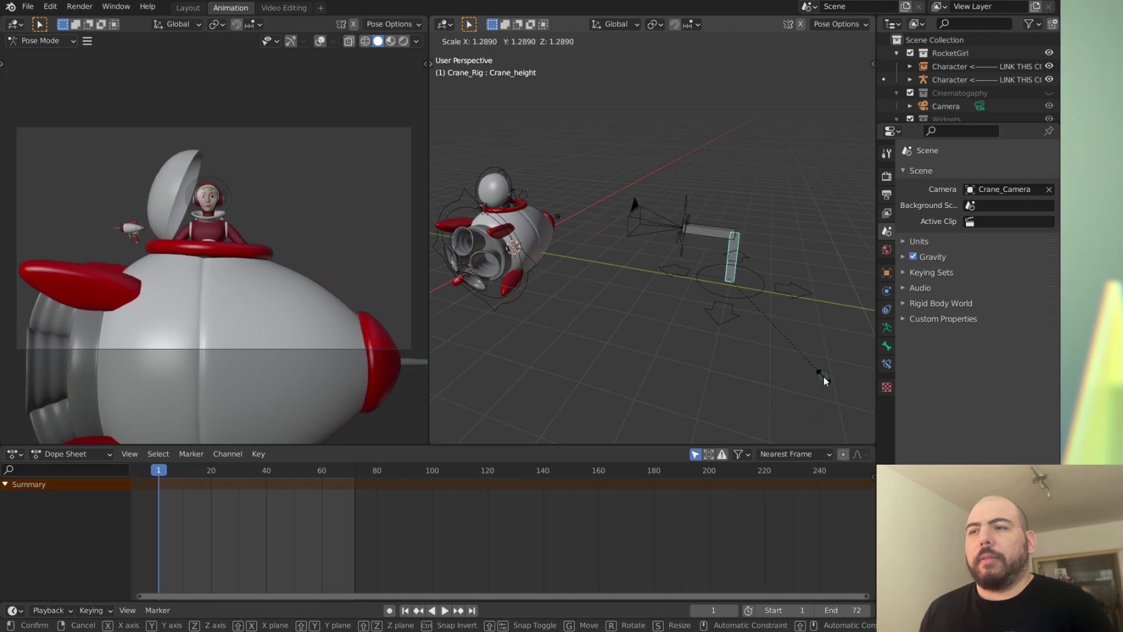
left_click(824, 376)
left_click(814, 304)
Try moving the crane rig's Camera bone off the arm toward the rocket, and cancel the move.
middle_click_drag(576, 179, 647, 201)
left_click(550, 241)
left_click(735, 198)
key("g")
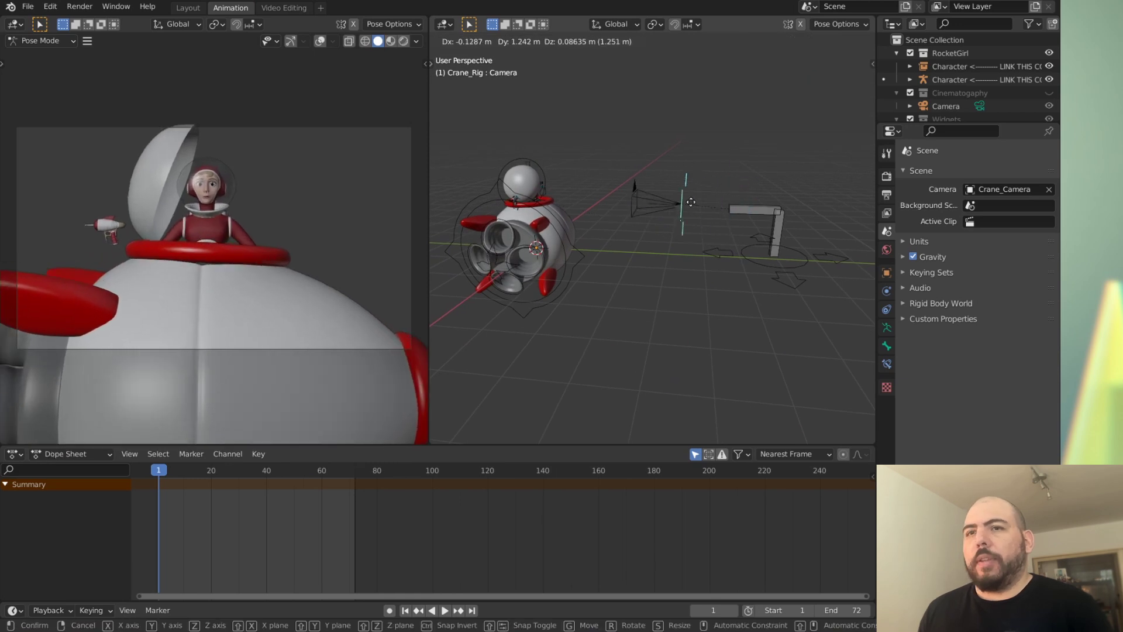
key("Escape")
Rotate the Crane_arm bone so the horizontal arm tilts slightly downward toward the rocket.
left_click(747, 212)
key("r")
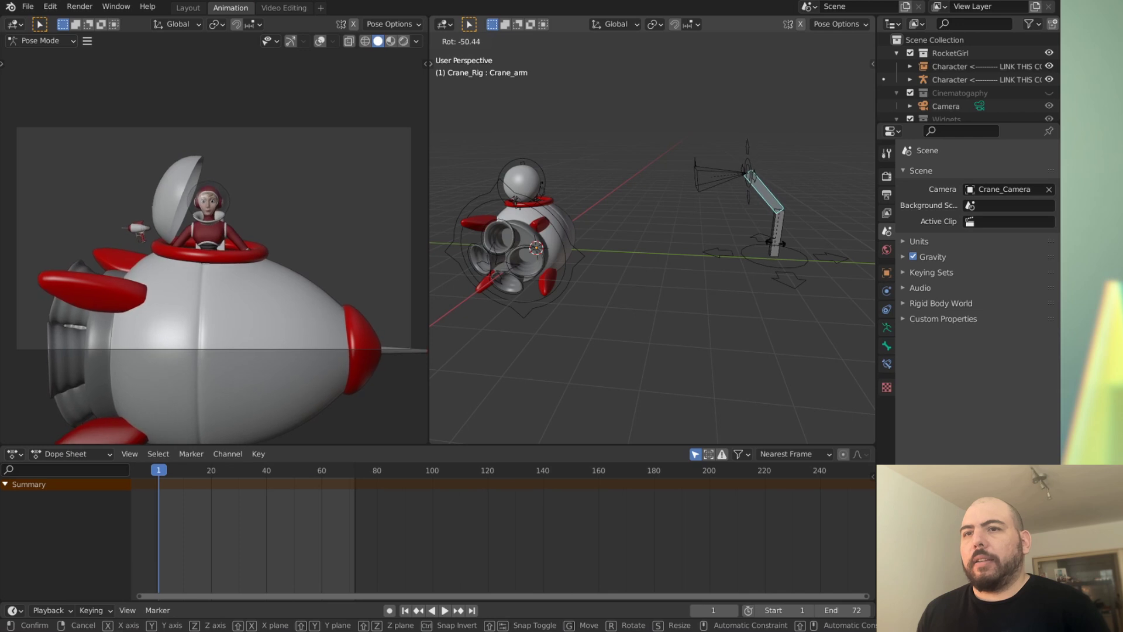
key("Escape")
key("r")
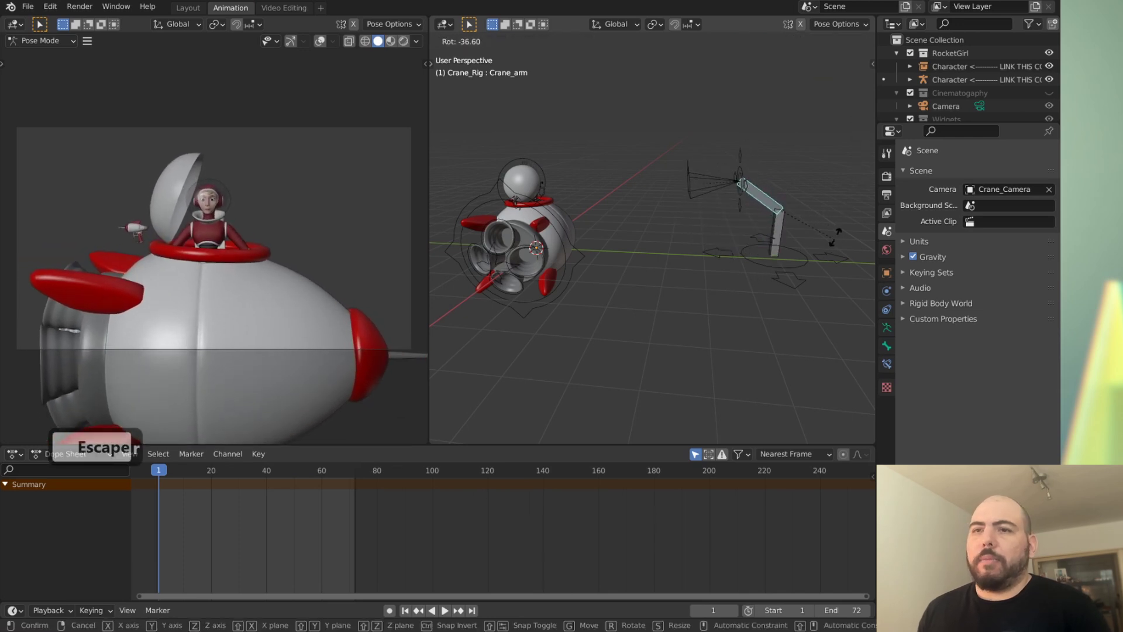
left_click(832, 196)
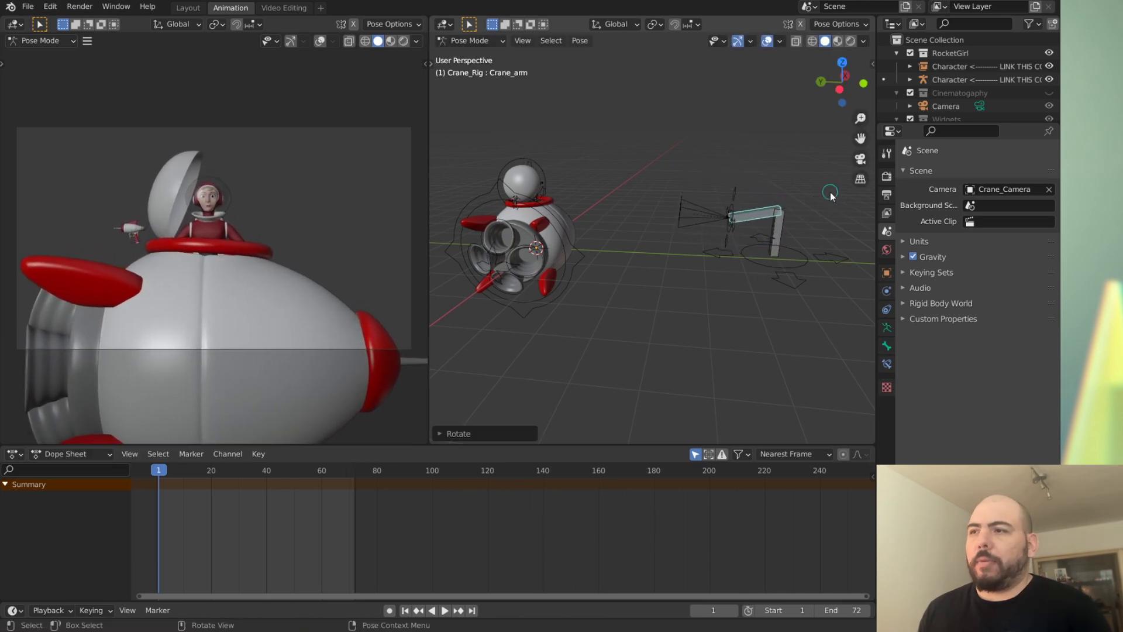
From the top view, move the crane's Root bone closer to the rocket's nose side and rotate it toward the character.
middle_click_drag(832, 196, 762, 353)
left_click(585, 325)
key("r")
key("g")
left_click(697, 270)
key("g")
left_click(703, 266)
key("r")
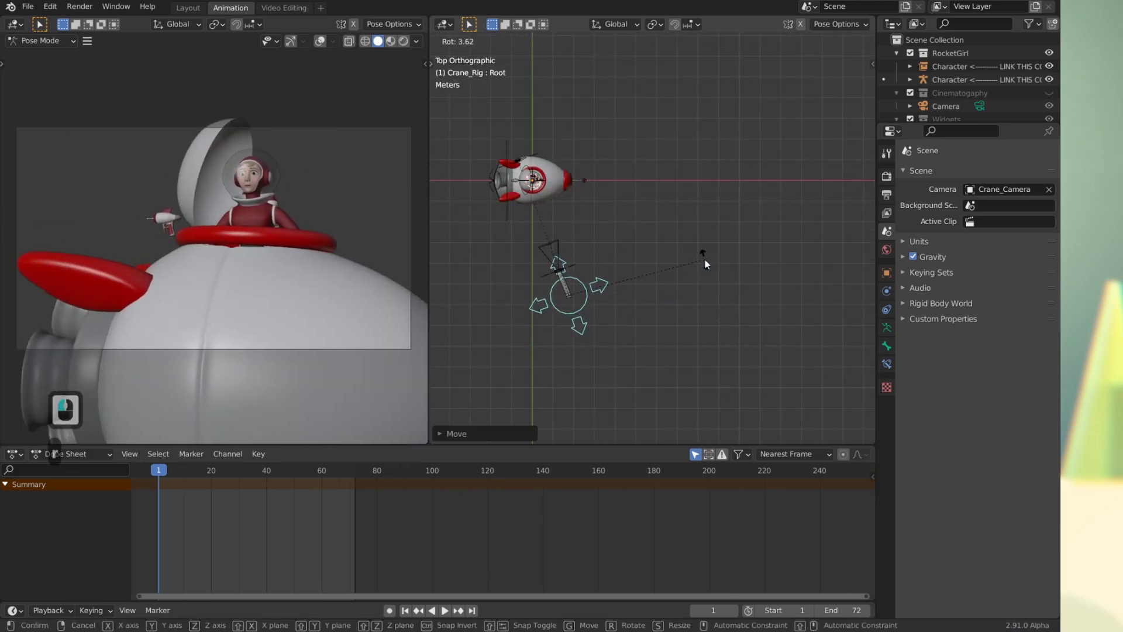
key("g")
left_click(699, 269)
From the front view, rescale the crane's vertical arm to adjust the camera height.
key("KP_1")
left_click(582, 188)
key("s")
left_click(651, 280)
From the top view, move the crane's Root bone closer to the rocket and rescale Crane_height to about 1.2.
key("KP_7")
key("g")
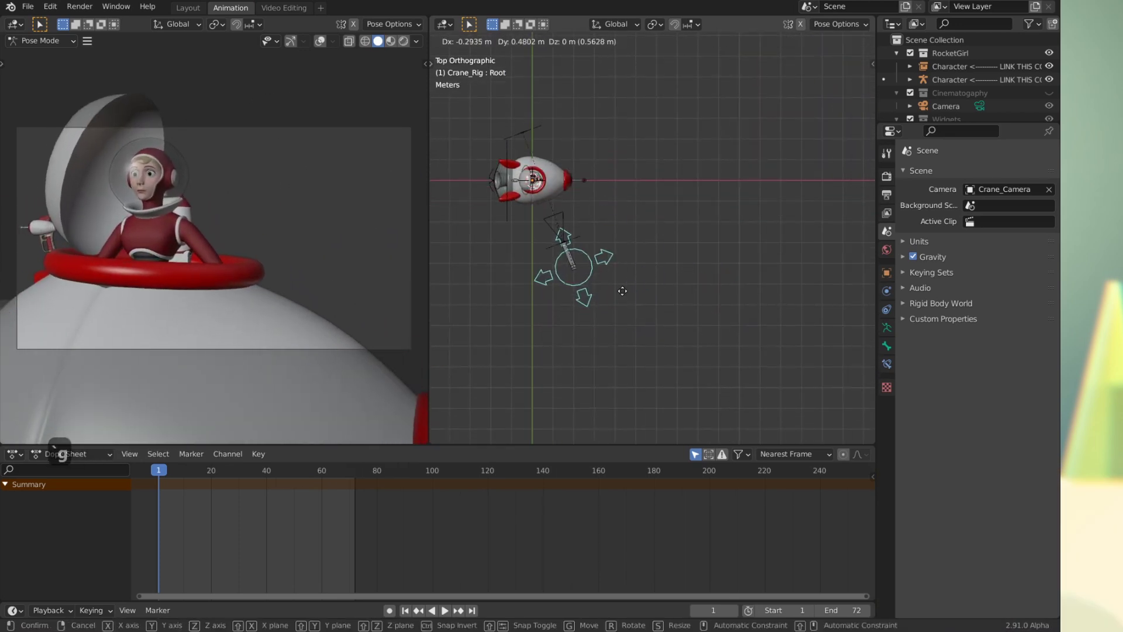
left_click(612, 284)
left_click(559, 246)
key("s")
left_click(597, 238)
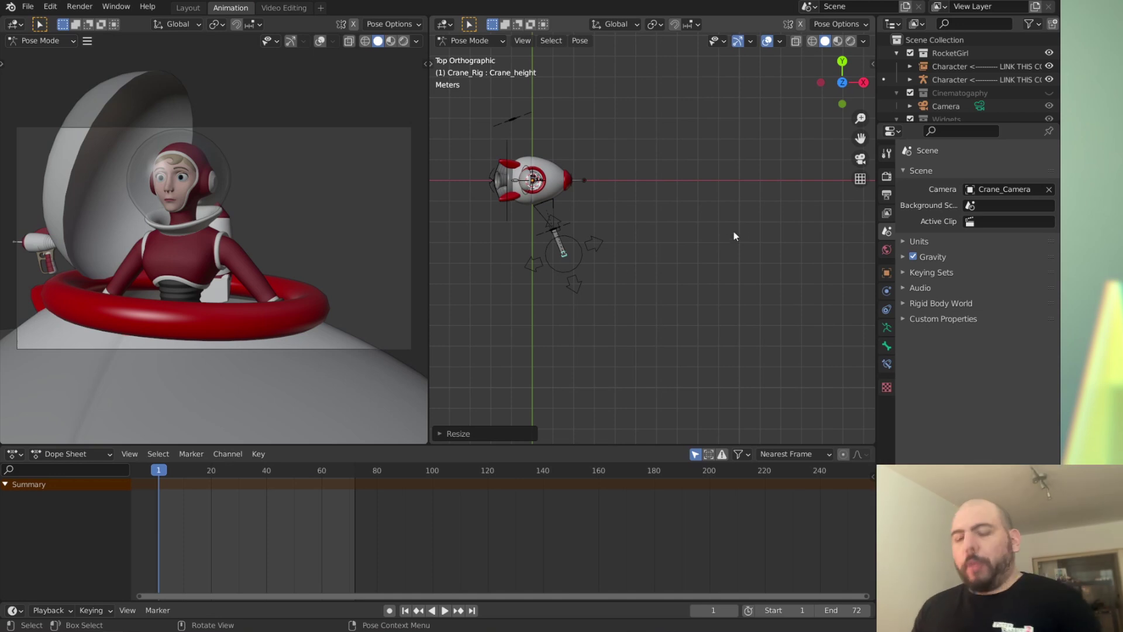
Reveal the Camera Rig settings with Transform collapsed, and select Crane_Camera in Object Mode to display its camera properties.
key("n")
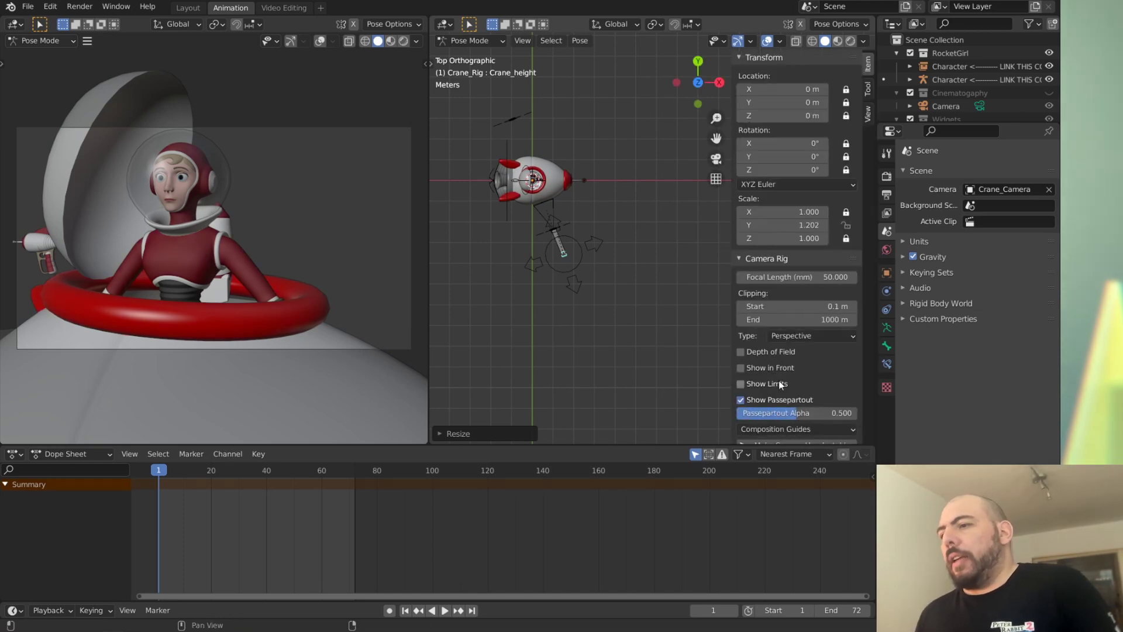
left_click(761, 57)
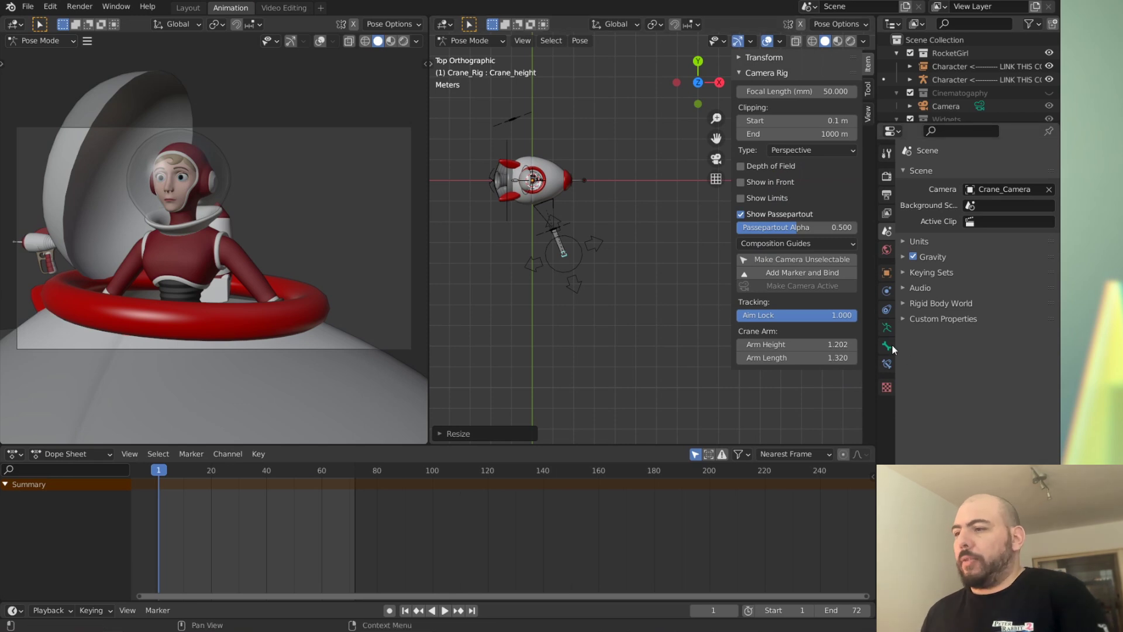
key("Tab")
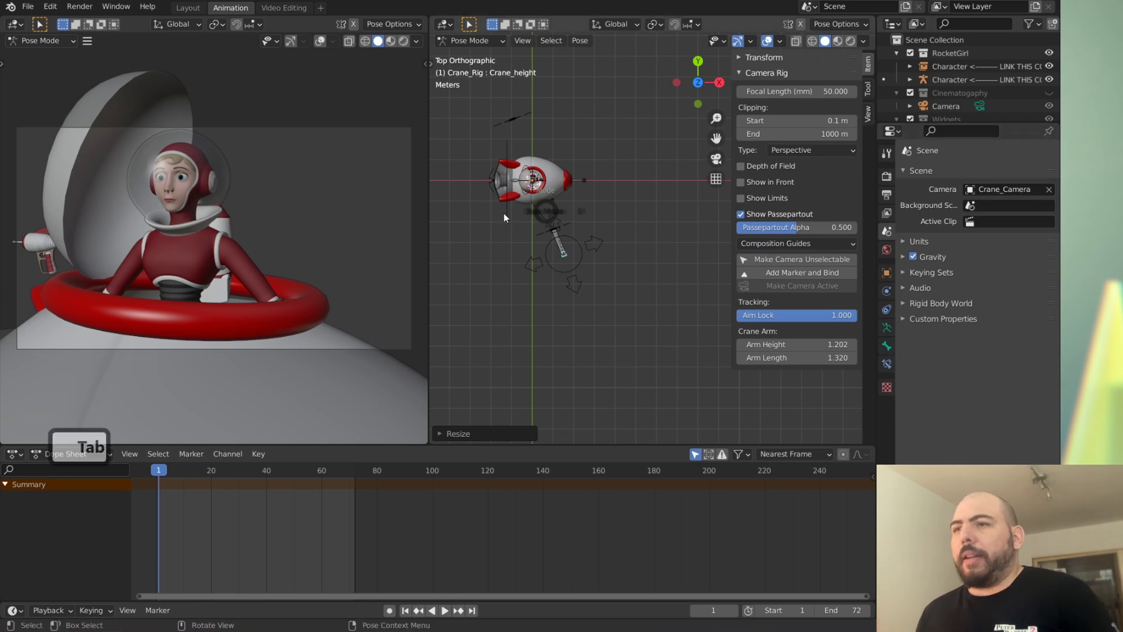
left_click(554, 201)
left_click(887, 327)
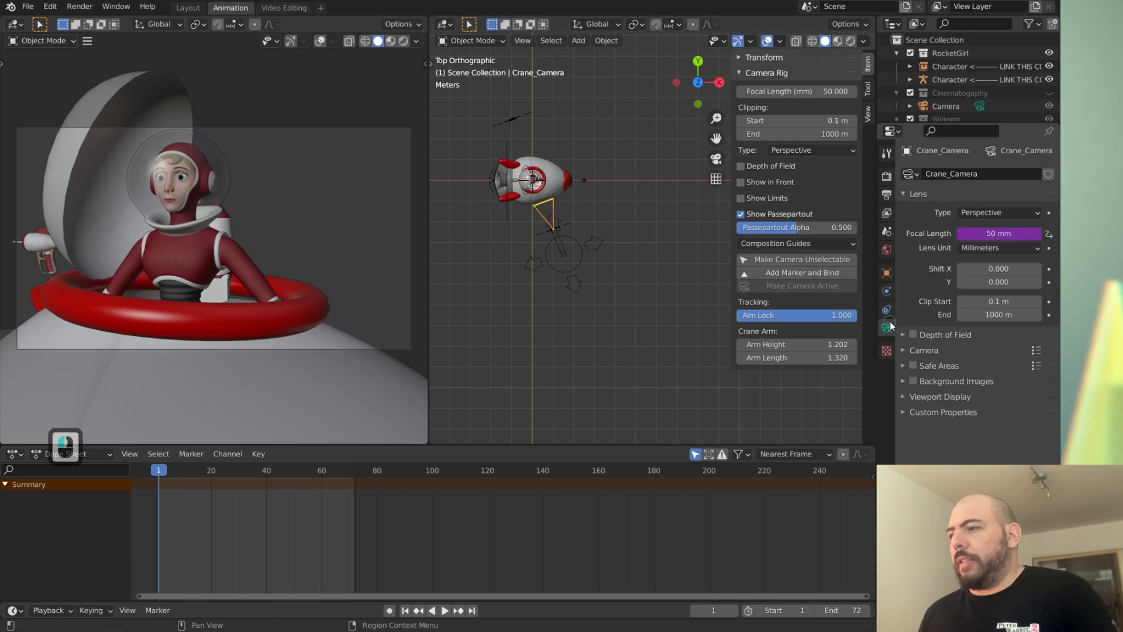
Examine Crane_Camera's Depth of Field, Safe Areas and Viewport Display settings.
left_click(945, 340)
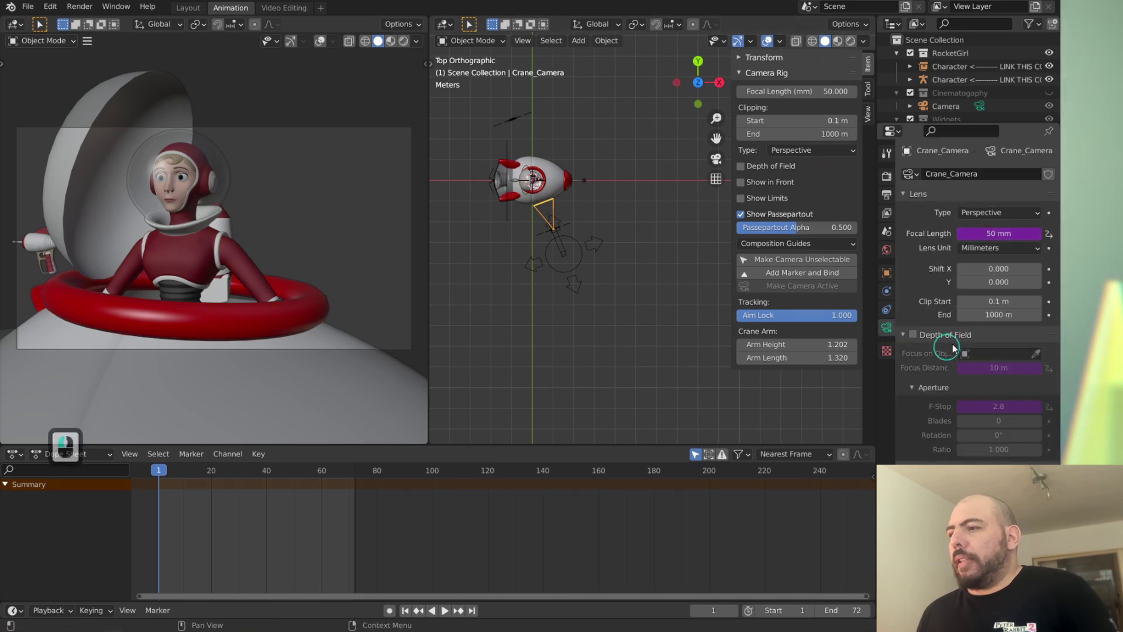
left_click(943, 337)
left_click(988, 234)
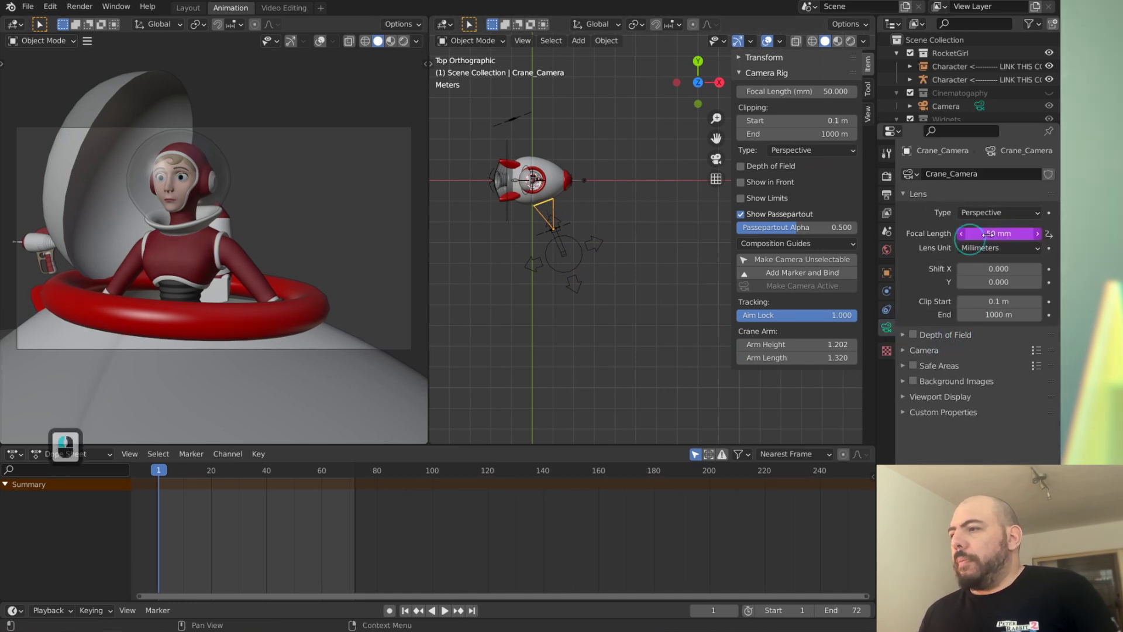
left_click(935, 368)
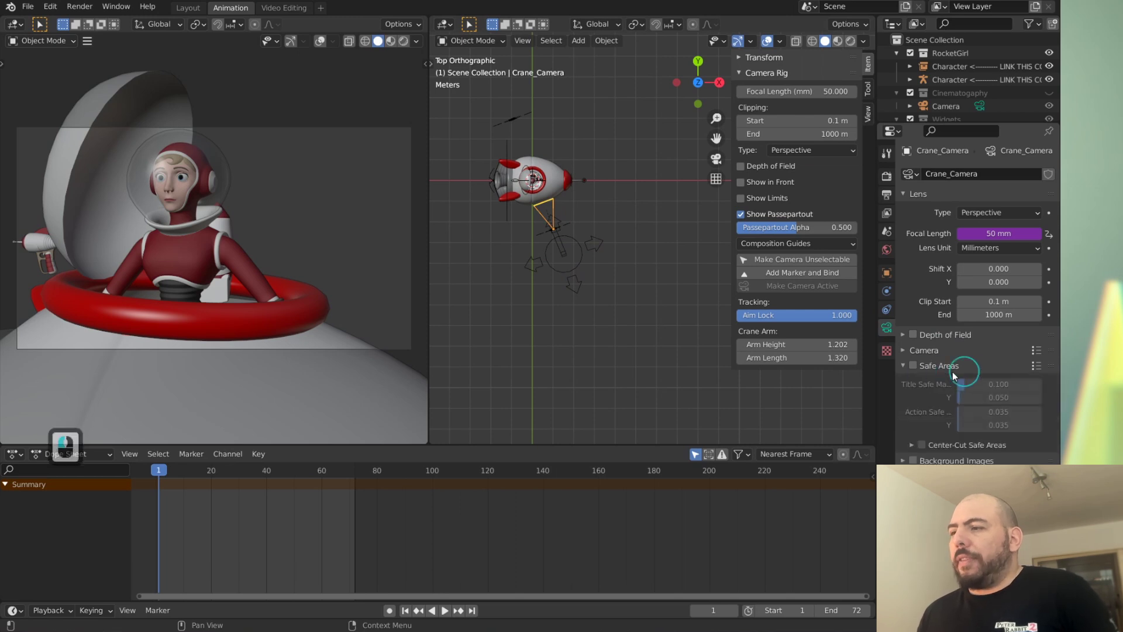
left_click(938, 371)
left_click(940, 397)
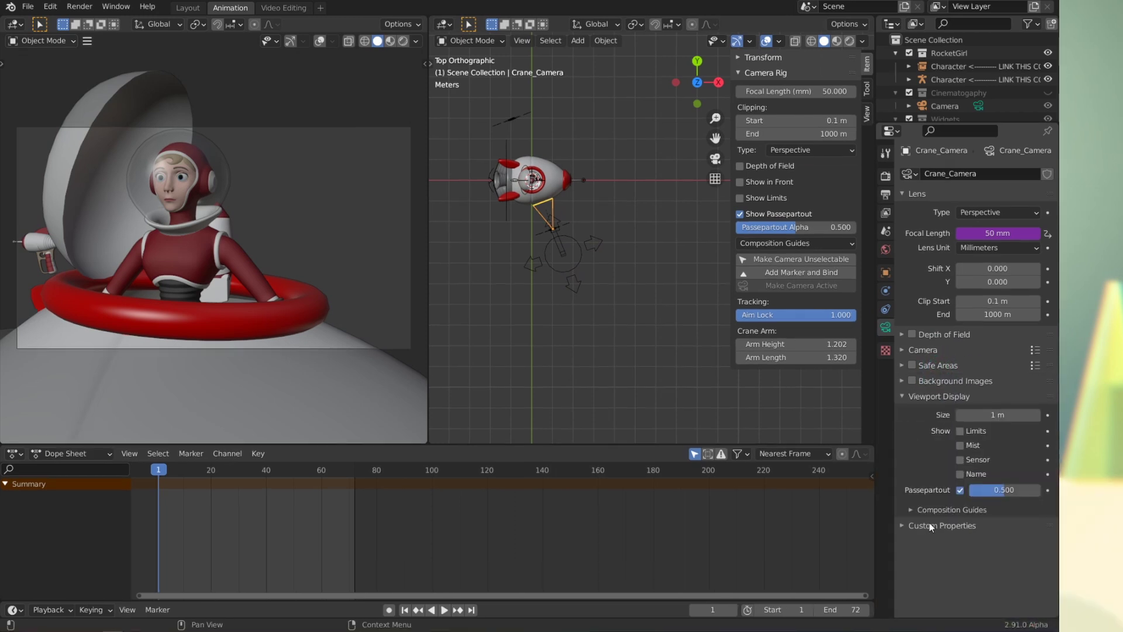
left_click(938, 397)
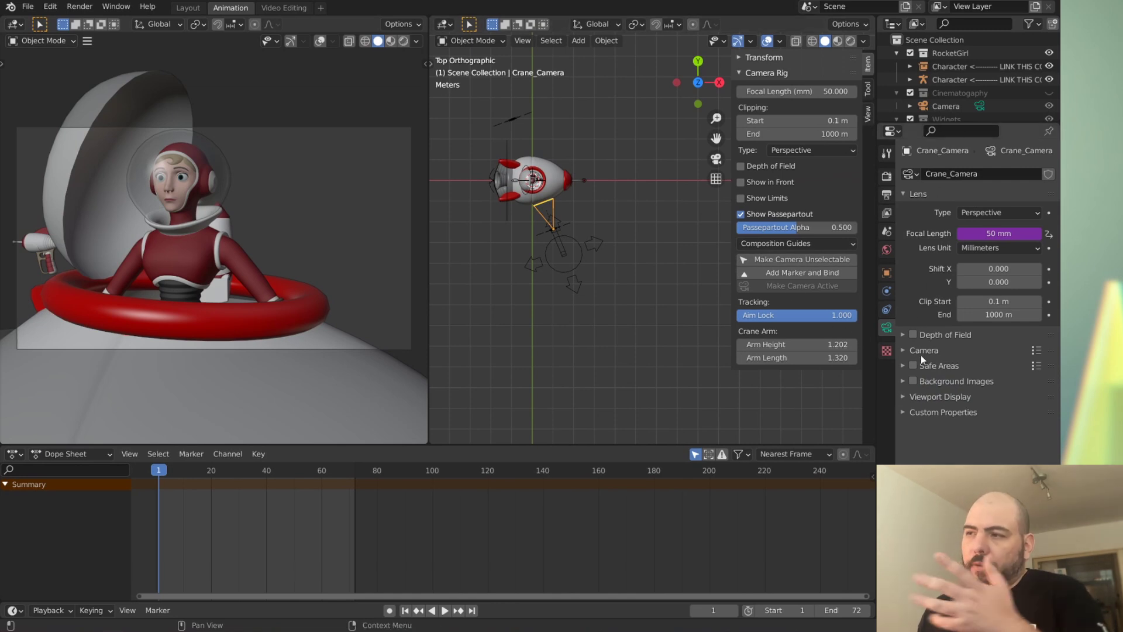
Try the Center and Center Diagonal composition guides on the crane camera.
left_click(791, 244)
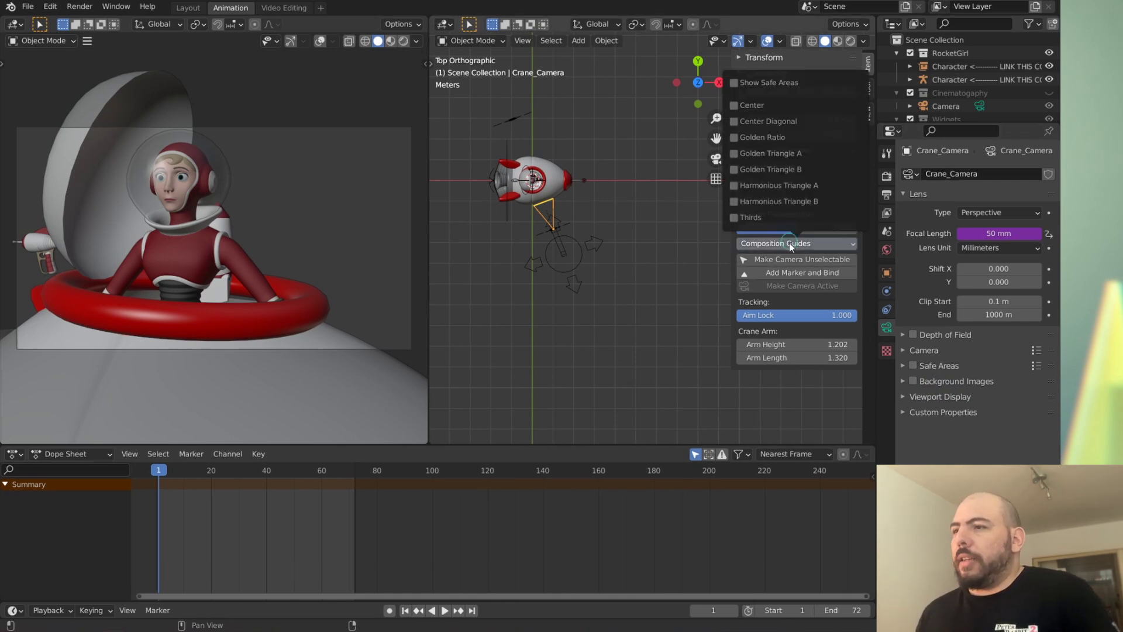
left_click(779, 221)
left_click(748, 105)
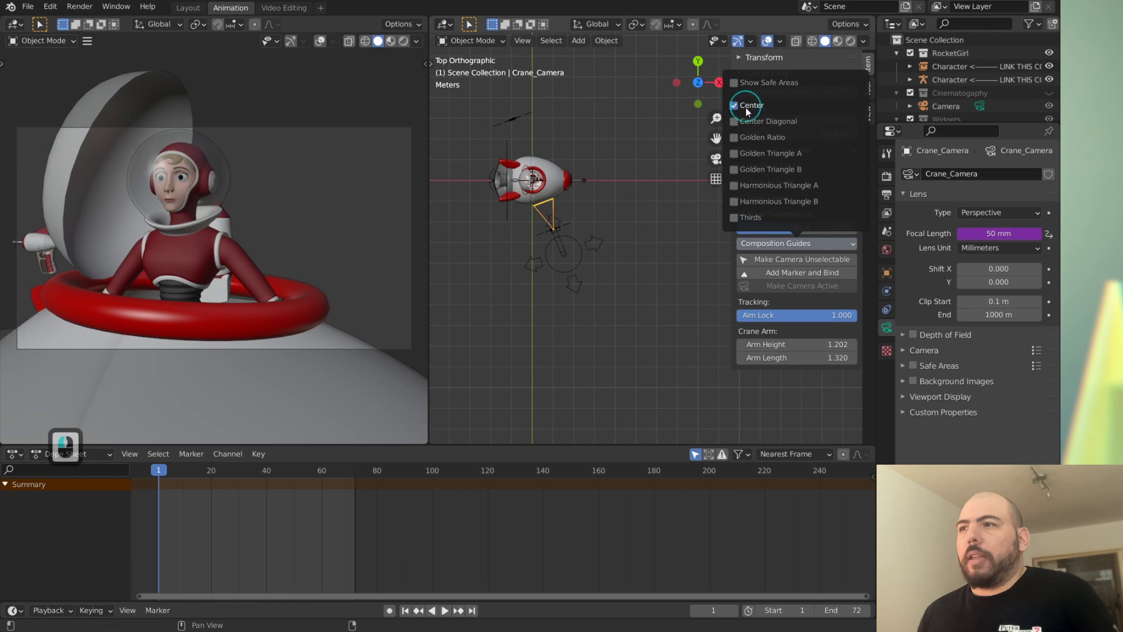
left_click(735, 121)
left_click(735, 138)
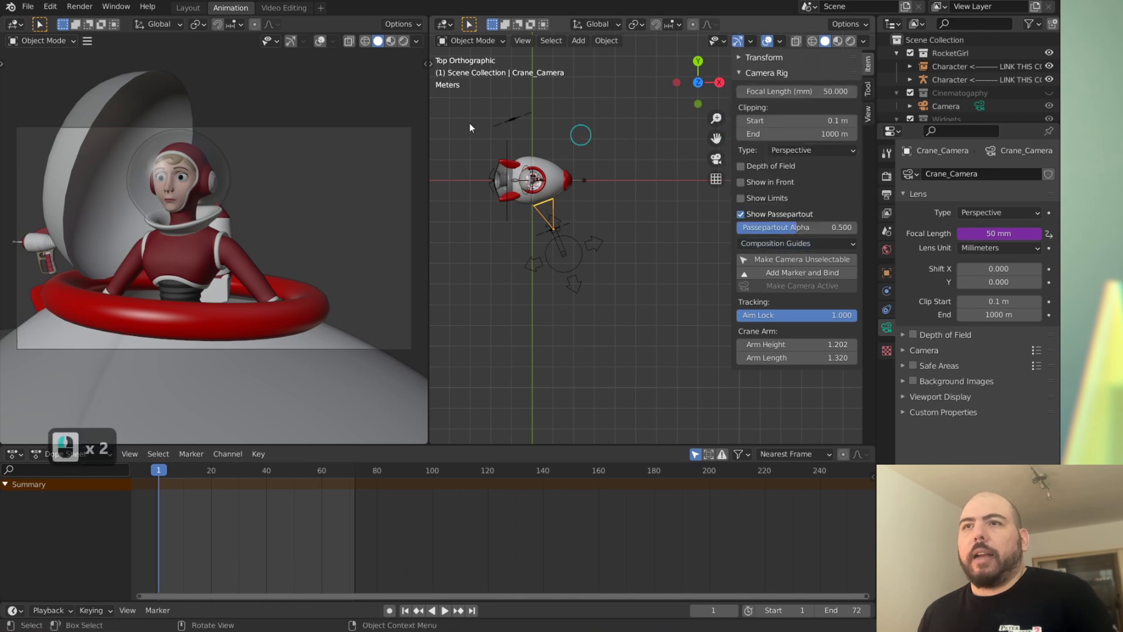
Turn on overlays in the camera view and hide its bones and relationship lines.
left_click(320, 42)
left_click(416, 41)
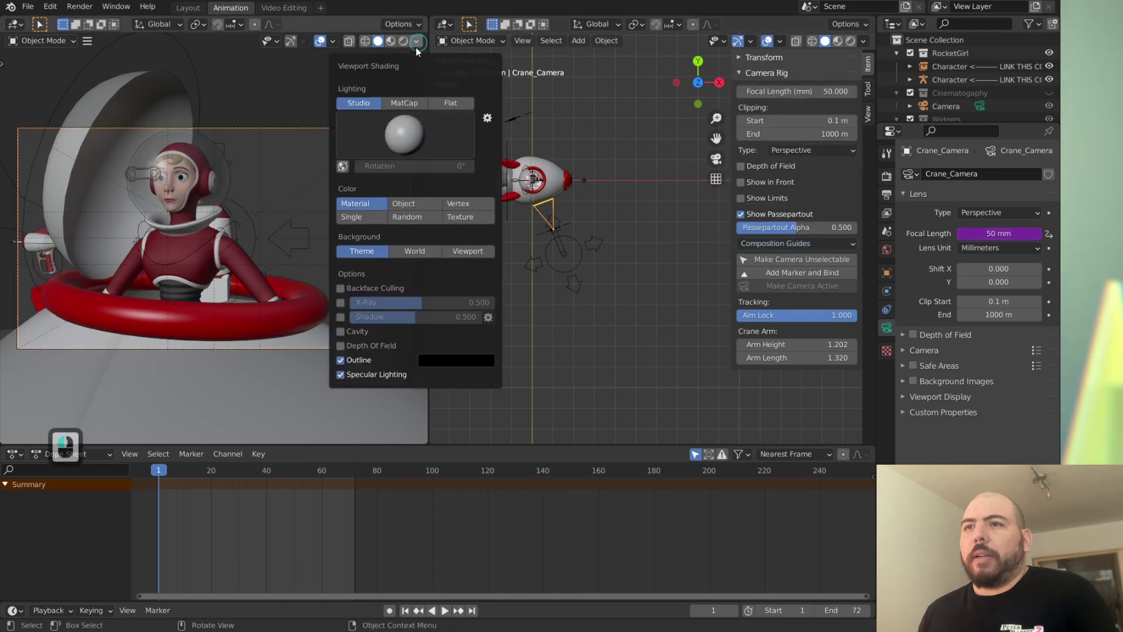
left_click(332, 41)
left_click(342, 183)
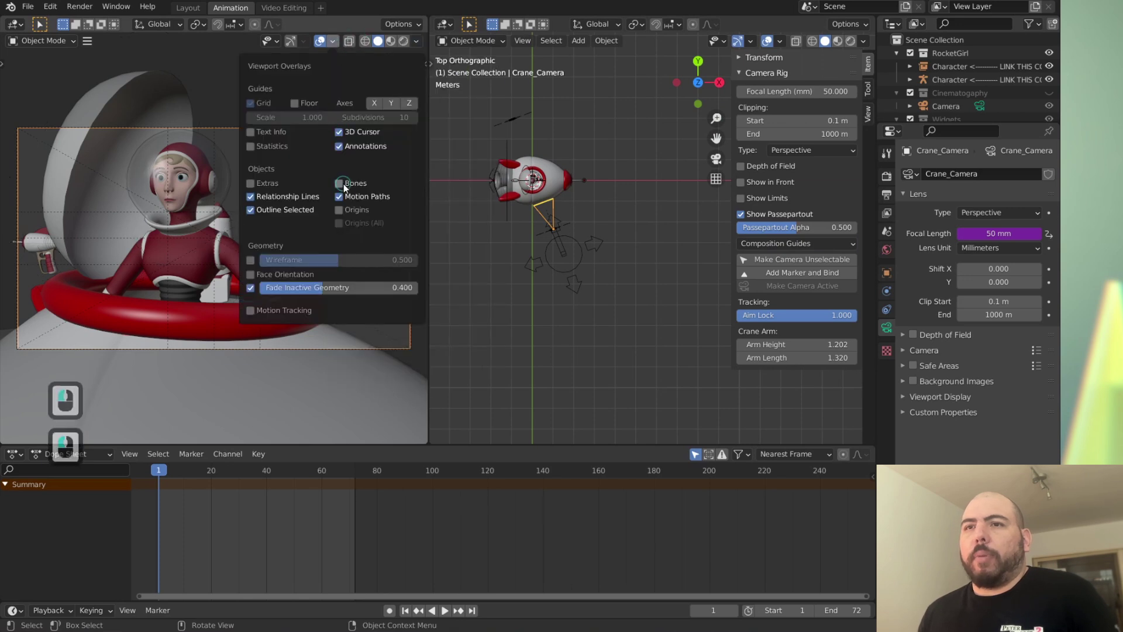
left_click(312, 197)
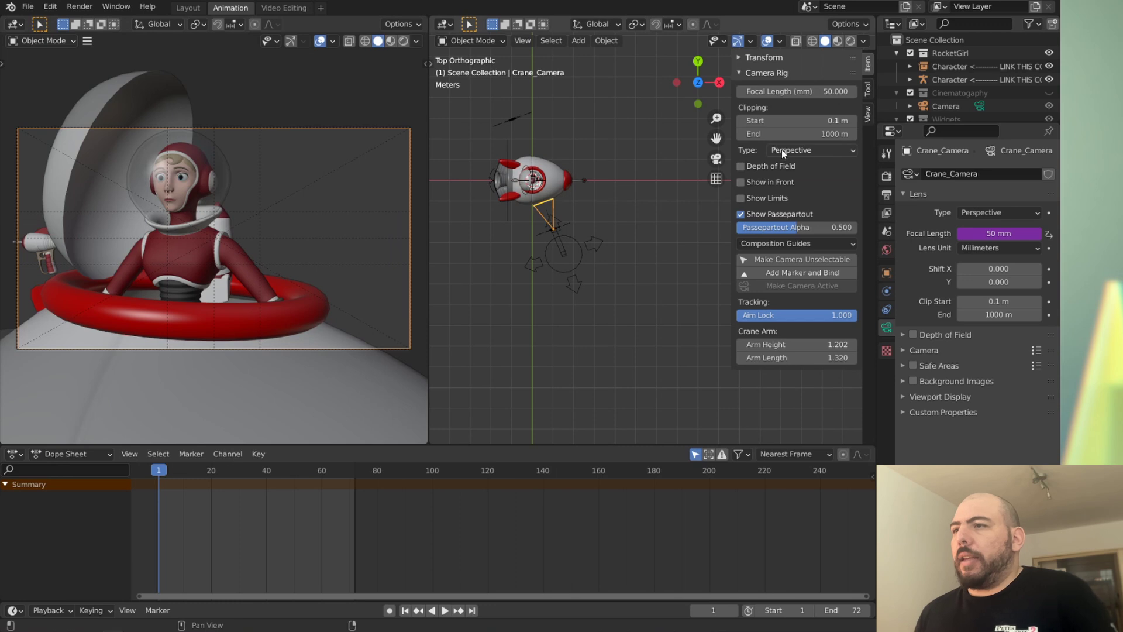
Compare the crane camera's composition guides, turn off the others and leave only Thirds enabled.
left_click(799, 245)
left_click_drag(738, 103, 738, 138)
left_click(739, 80)
left_click(742, 80)
left_click_drag(742, 82, 740, 111)
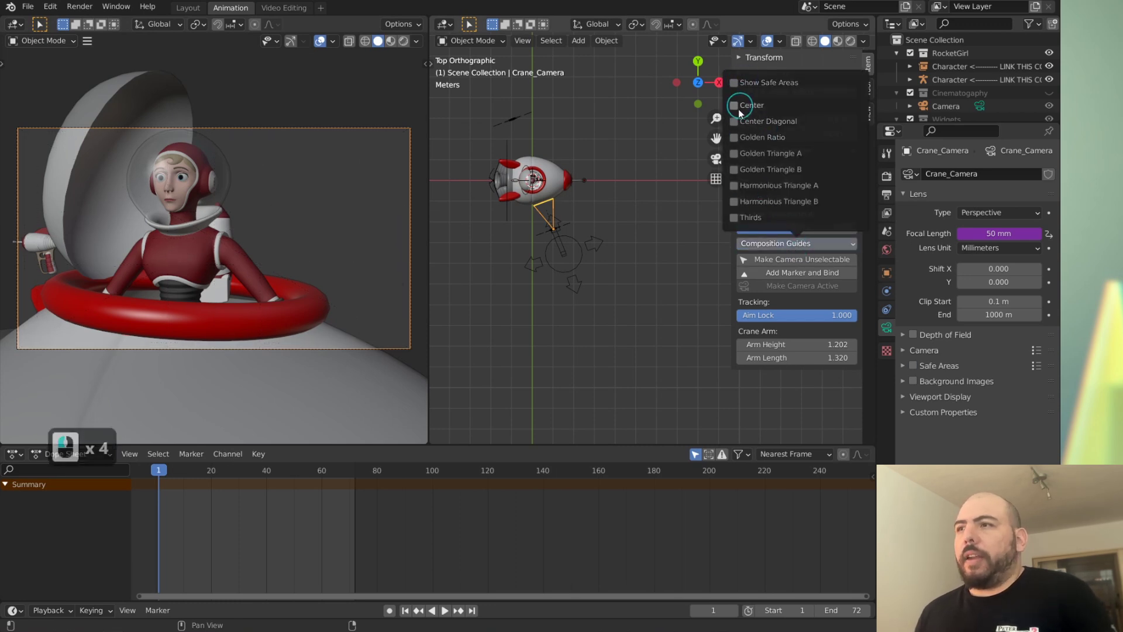
left_click(736, 153)
left_click(736, 153)
left_click(735, 153)
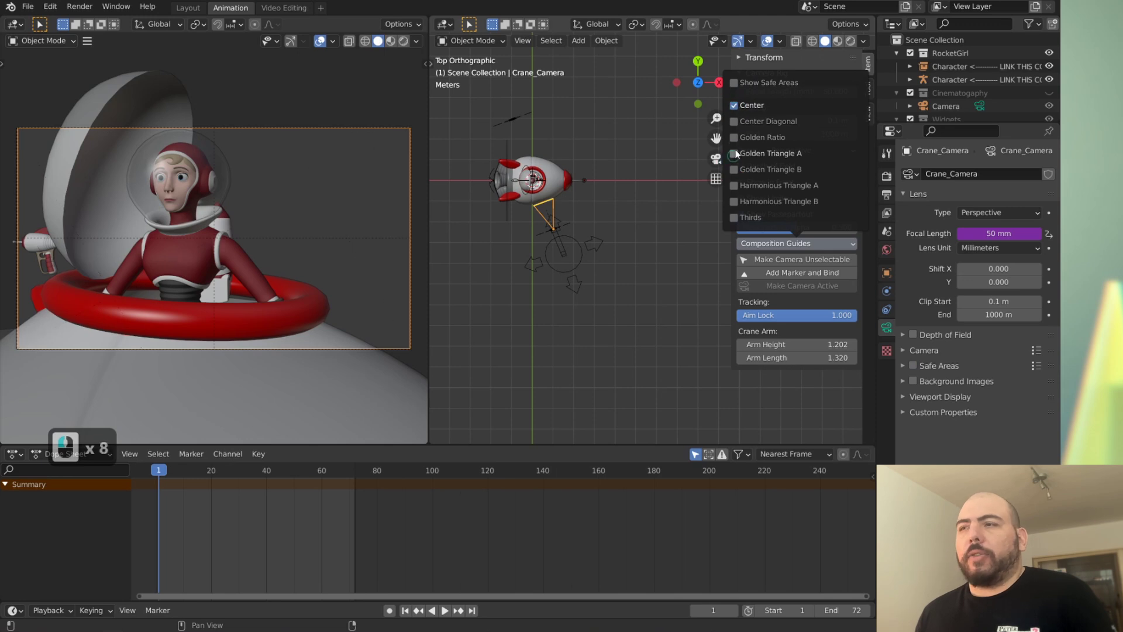
left_click(736, 106)
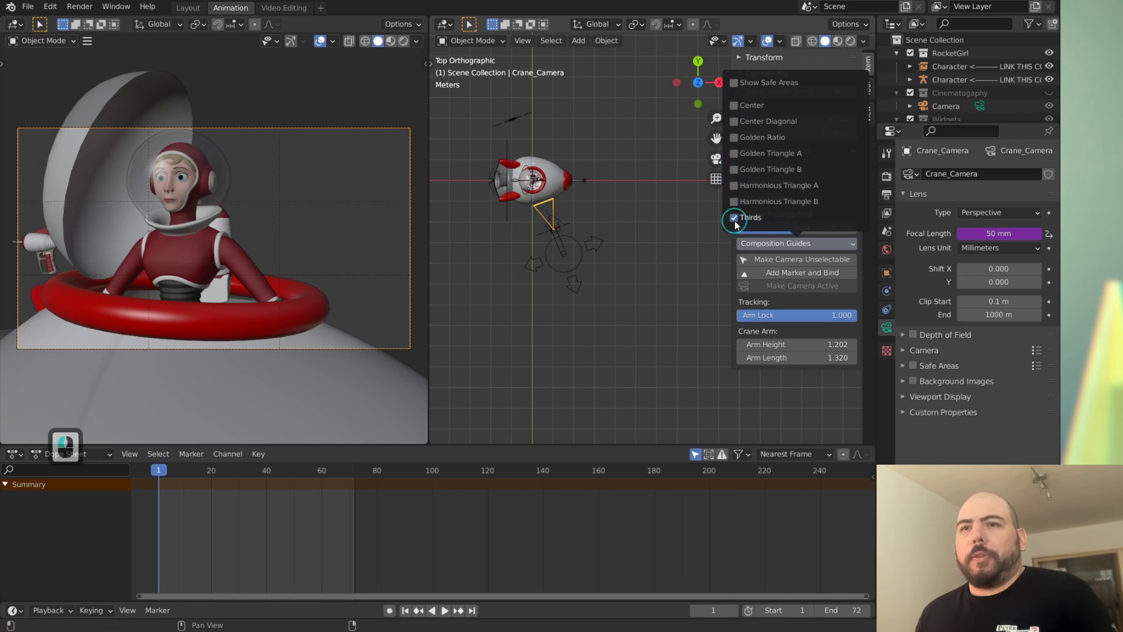
left_click(510, 437)
Put Crane_Rig in Pose Mode and shift the Crane_arm bone slightly away from the rocket's tail.
left_click(582, 269)
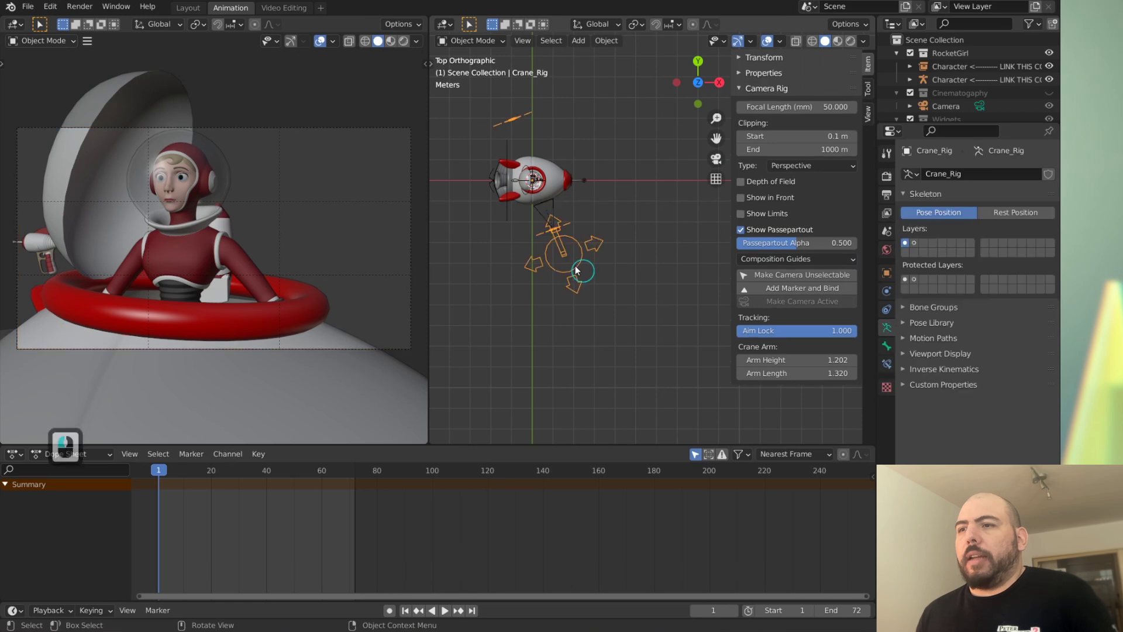
left_click(567, 263)
key("Tab")
left_click(562, 383)
key("g")
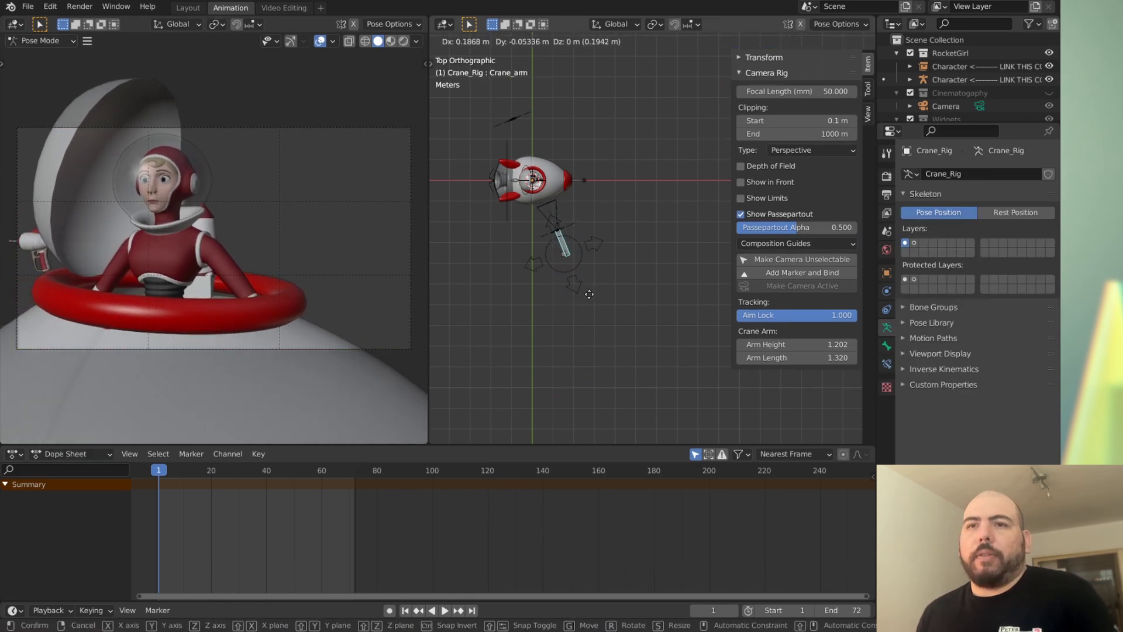
left_click(564, 251)
Move the crane's Aim bone in the camera view so the character sits along the left thirds line.
left_click(519, 127)
key("g")
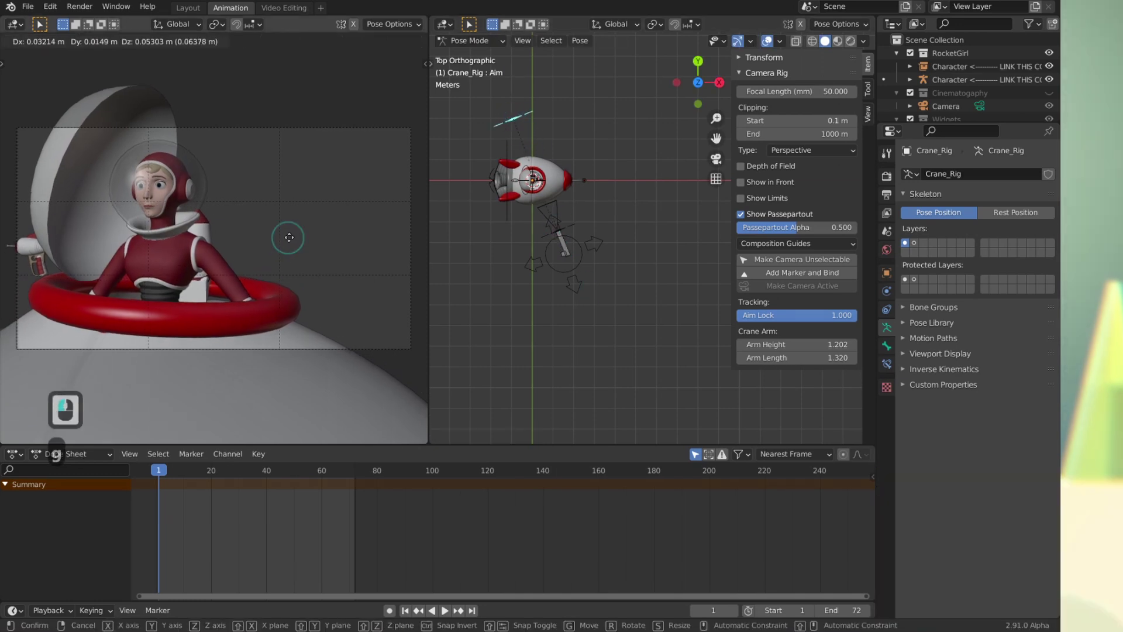
left_click(288, 237)
left_click(345, 273)
Scale the Crane_height bone down to an arm height of 1.070.
left_click(563, 251)
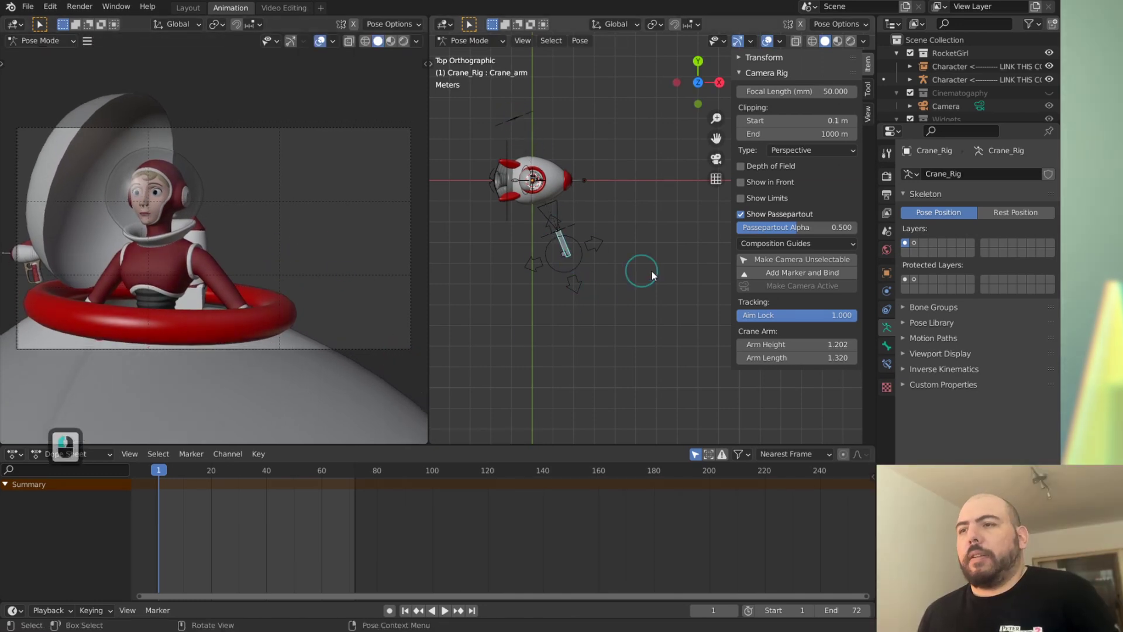
key("s")
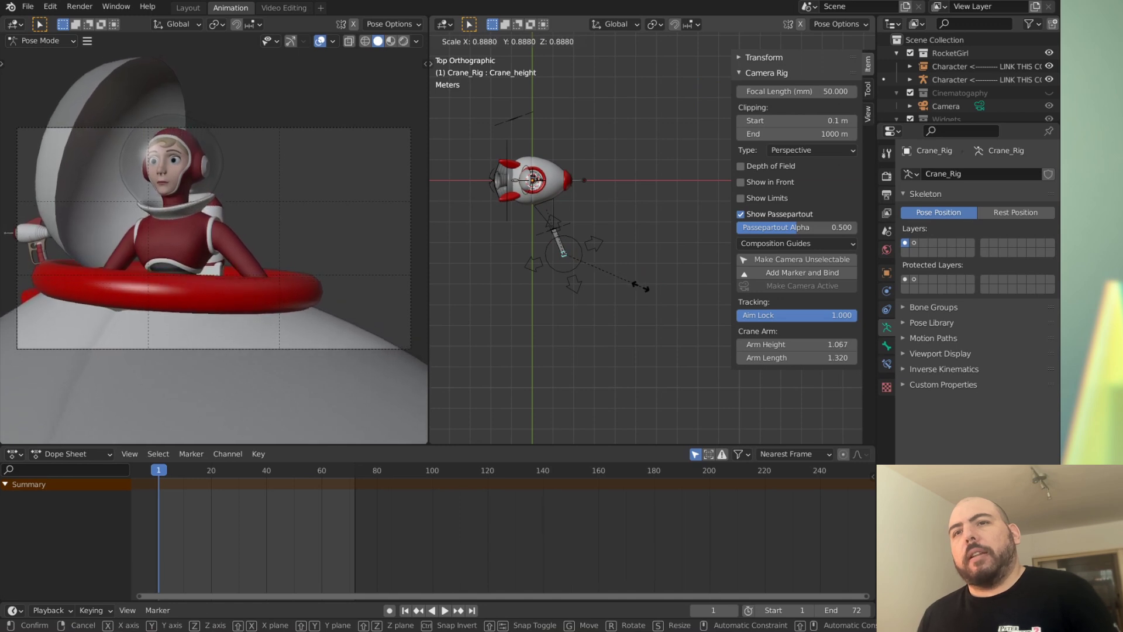
left_click(639, 290)
Raise the crane's Aim bone to place the character's face near the upper-left thirds intersection.
left_click(519, 125)
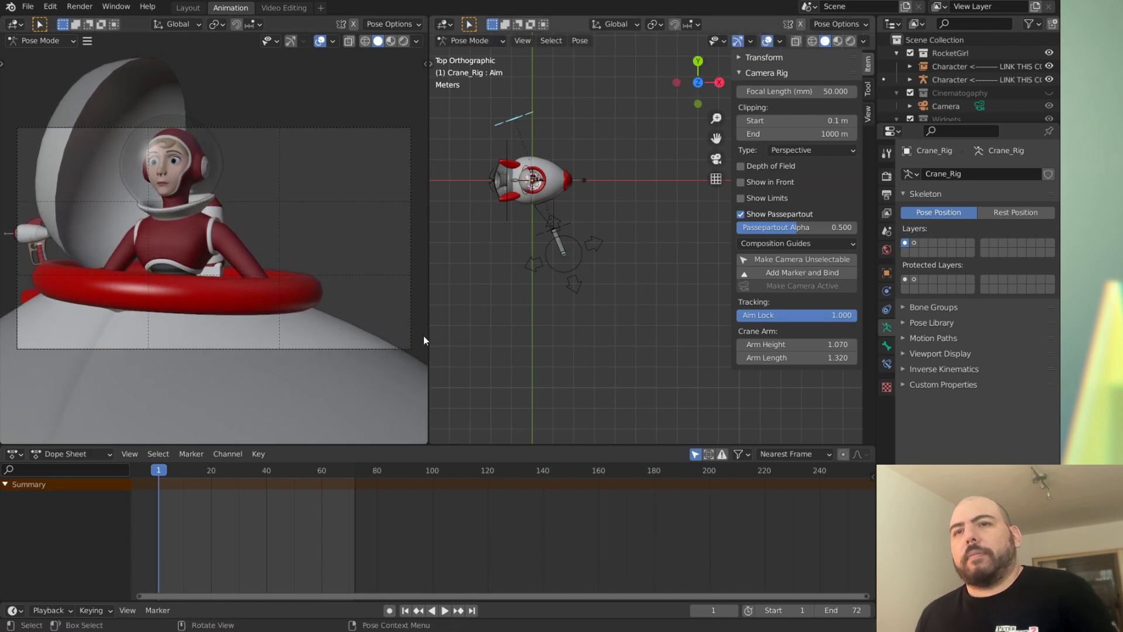
key("g")
left_click(545, 342)
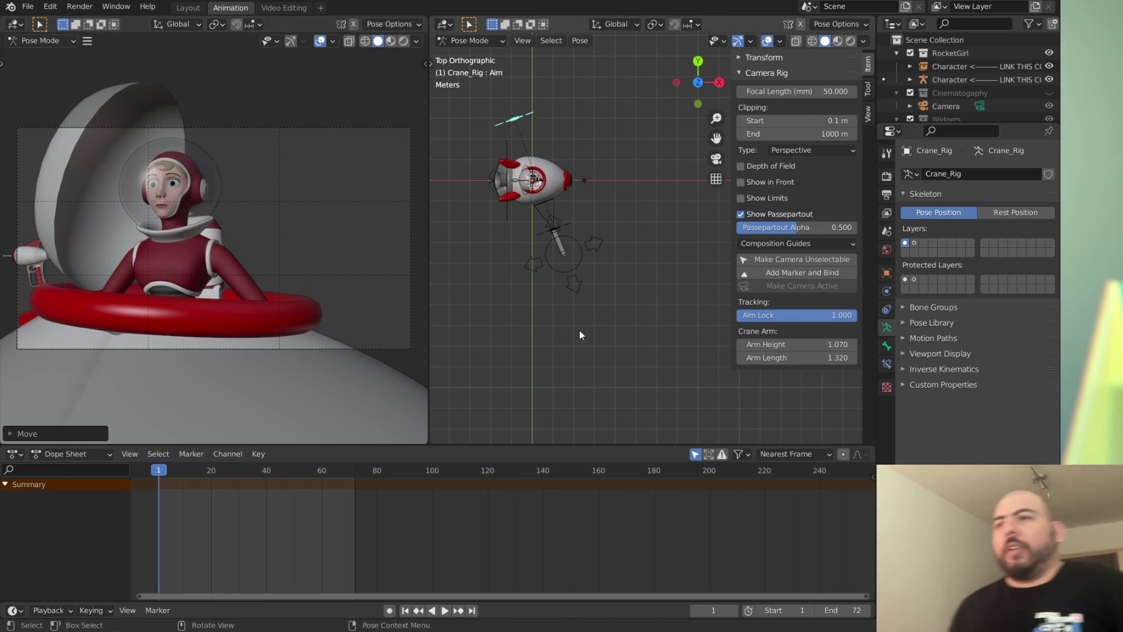
Hide the sidebar and put the rocket rig in Pose Mode with its Root bone selected.
middle_click_drag(579, 333, 593, 273)
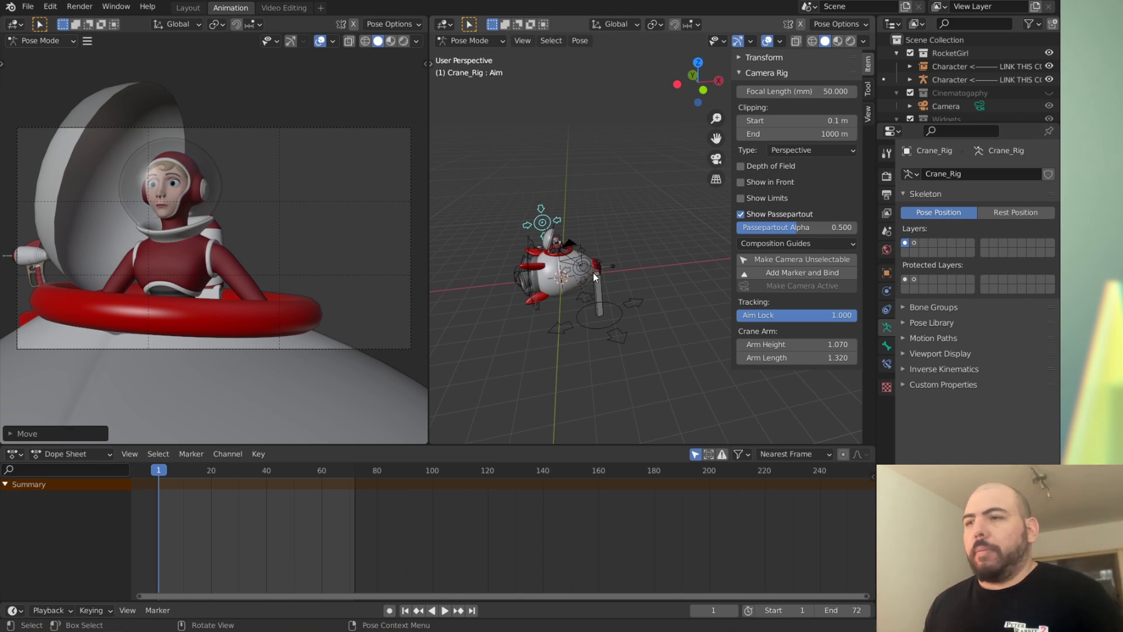
left_click(696, 325)
key("n")
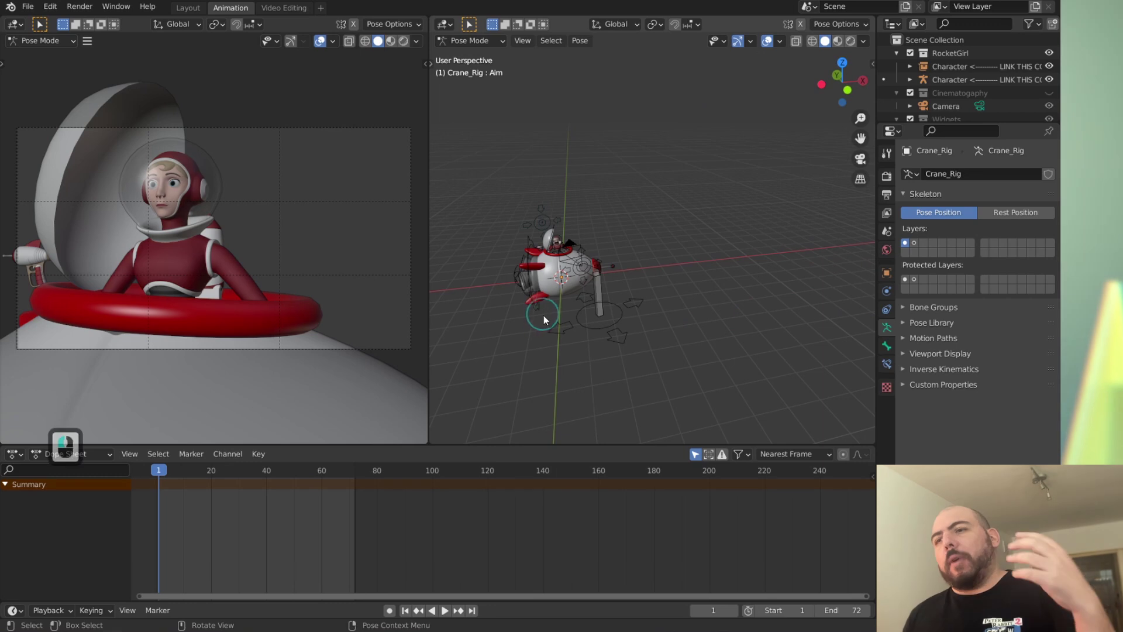
key("Tab")
left_click(525, 295)
key("Tab")
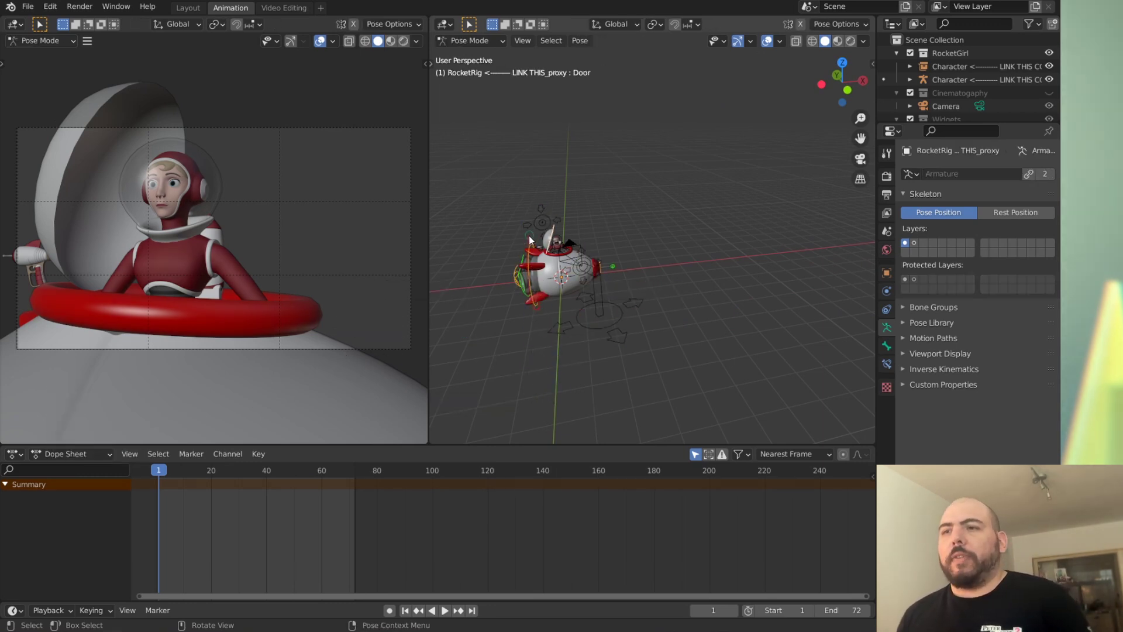
left_click_drag(529, 240, 598, 251)
key("Escape")
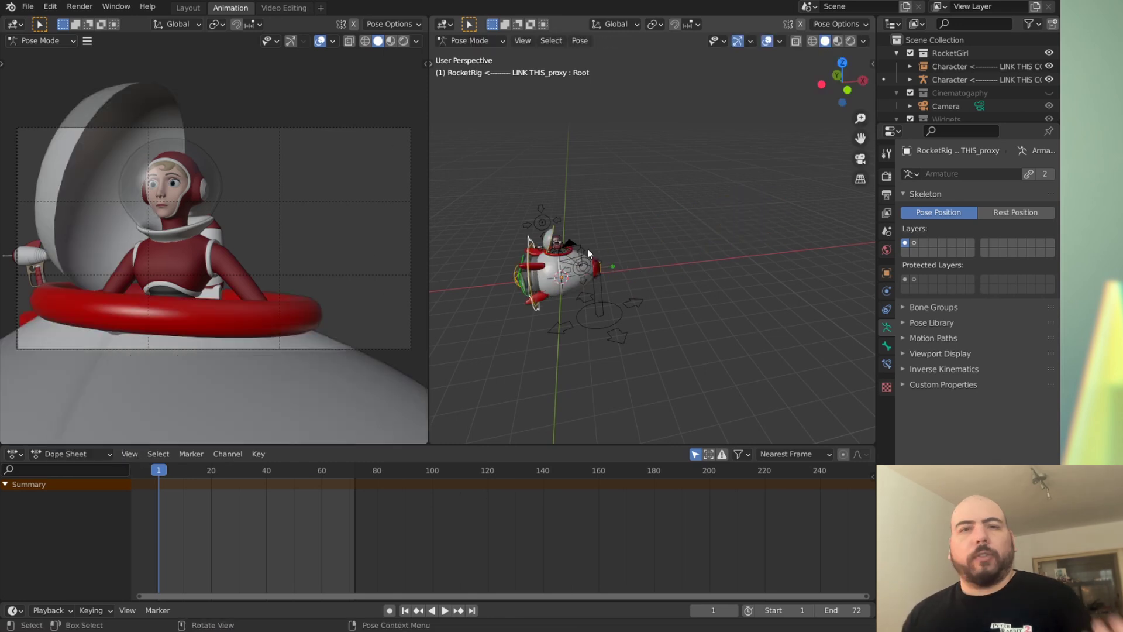
middle_click_drag(587, 248, 624, 332)
key("shift+alt+z")
key("shift+alt+z")
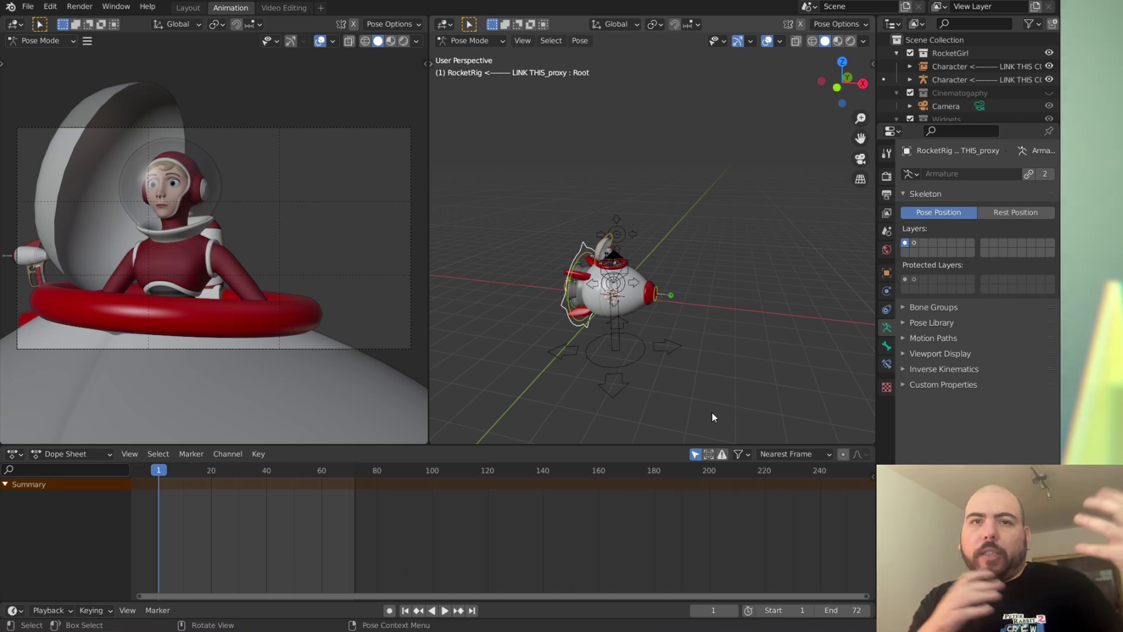
middle_click_drag(634, 328, 614, 345)
scroll(638, 316, "up", 3)
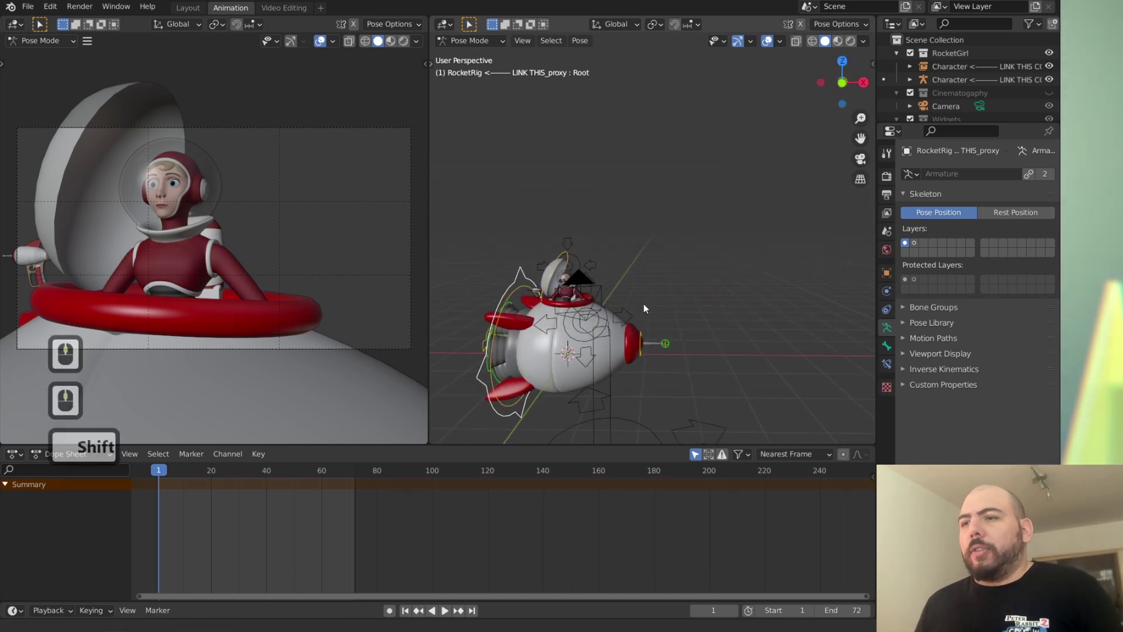
Turn on X-ray in the perspective viewport and select the rocket rig's Door bone.
key("alt+shift+z")
middle_click_drag(643, 304, 690, 307, "shift")
key("alt+z")
key("alt+shift+z")
middle_click_drag(690, 307, 684, 275, "ctrl")
middle_click_drag(684, 275, 608, 322, "shift")
left_click(597, 245)
Switch from the rocket rig to the character rig in Pose Mode and select the character's root bone.
mouse_move(585, 252)
middle_mouse_down()
mouse_move(668, 242)
mouse_move(602, 252)
middle_mouse_up()
middle_click_drag(603, 251, 711, 217, "ctrl")
middle_click_drag(710, 216, 738, 236, "shift")
key("Tab")
middle_click_drag(681, 289, 683, 193)
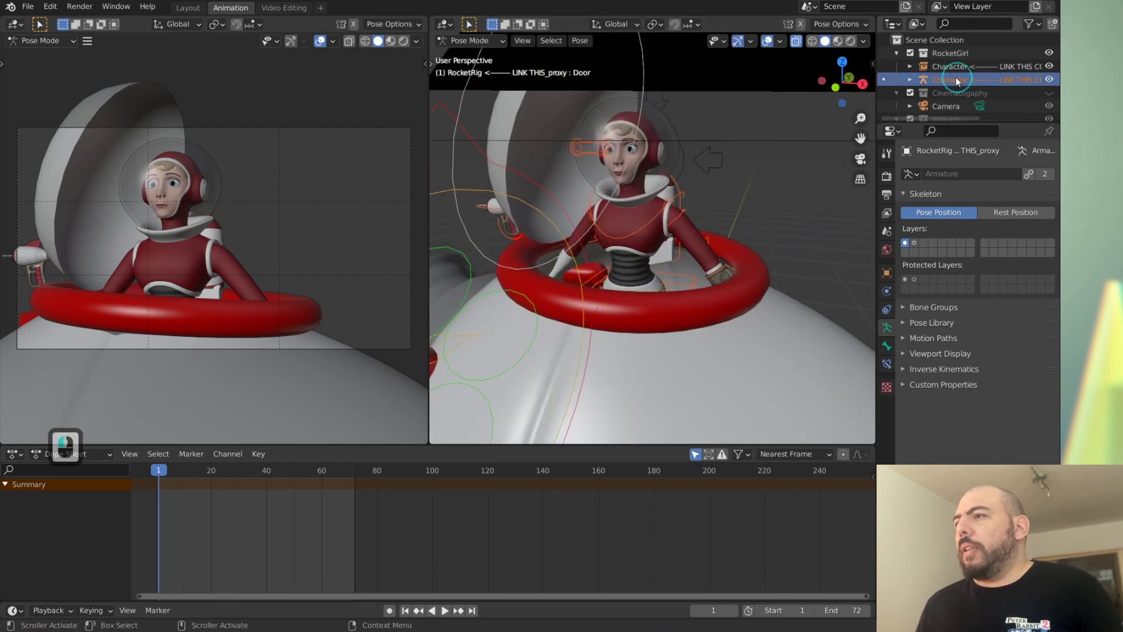
key("Tab")
left_click(683, 202)
key("Tab")
middle_click_drag(683, 205, 656, 272, "ctrl")
left_click(669, 326)
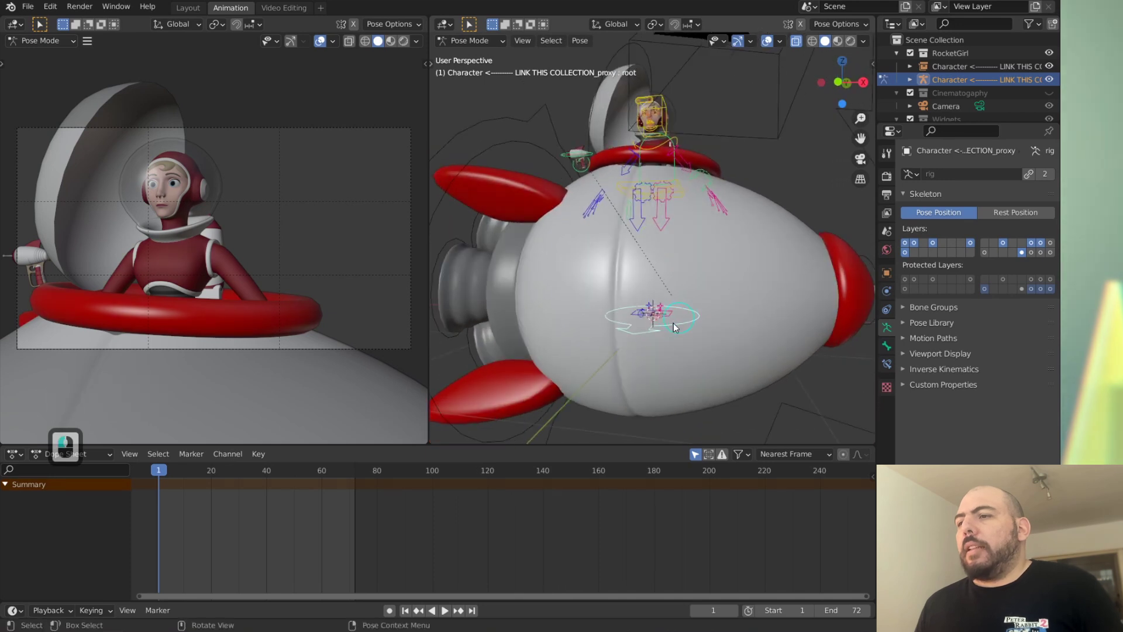
Rotate the character's root bone 90° around the global Z axis so she faces the rocket's nose.
mouse_move(673, 323)
middle_mouse_down()
mouse_move(661, 356)
mouse_move(676, 341)
middle_mouse_up()
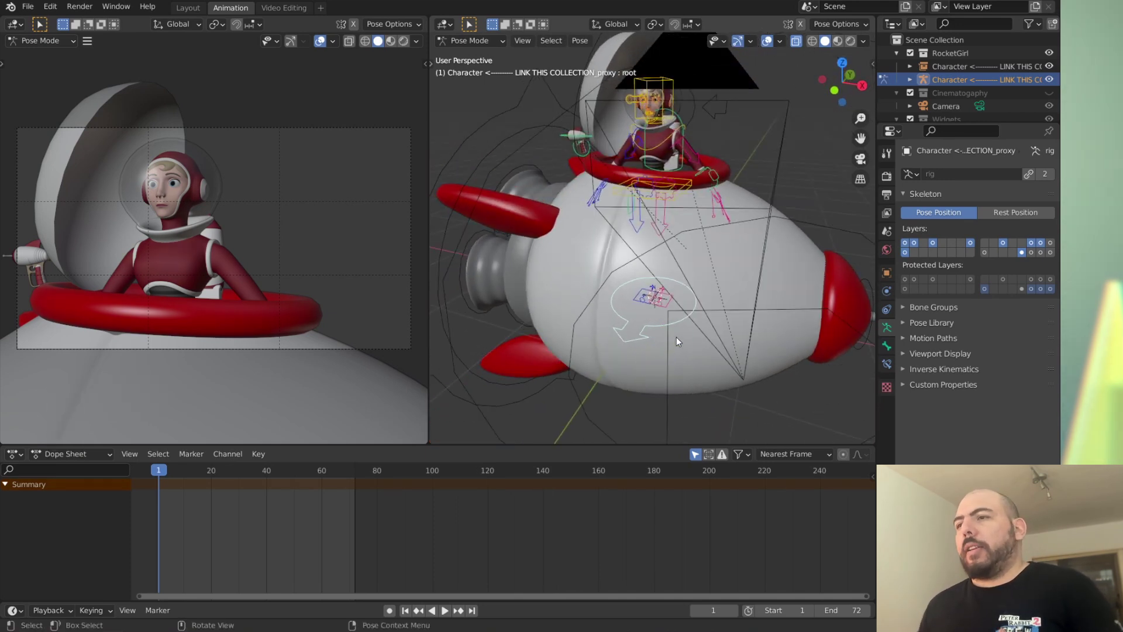
middle_click_drag(676, 336, 690, 380)
type("rz")
type("90")
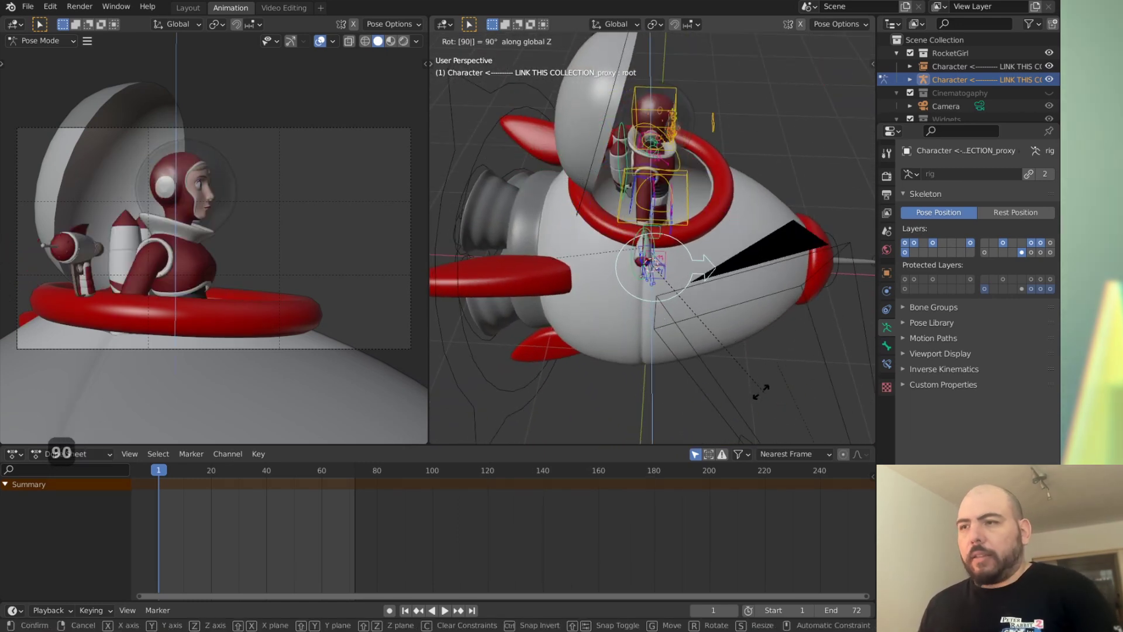
key("Return")
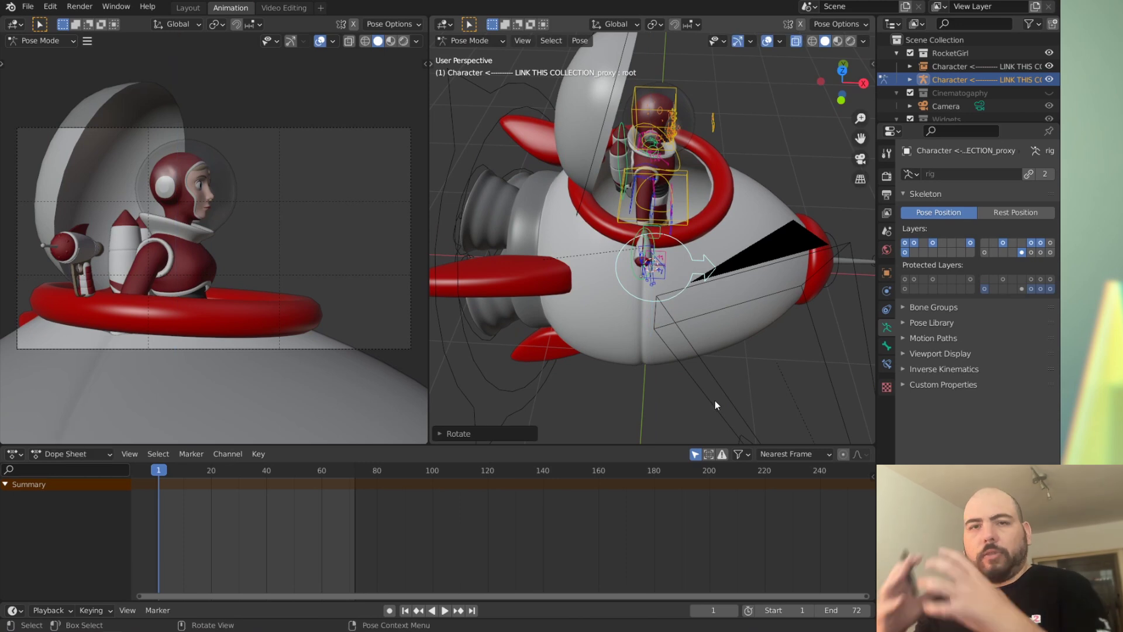
Leave Pose Mode on the character rig and select the rocket rig in Object Mode.
middle_click_drag(715, 404, 644, 319)
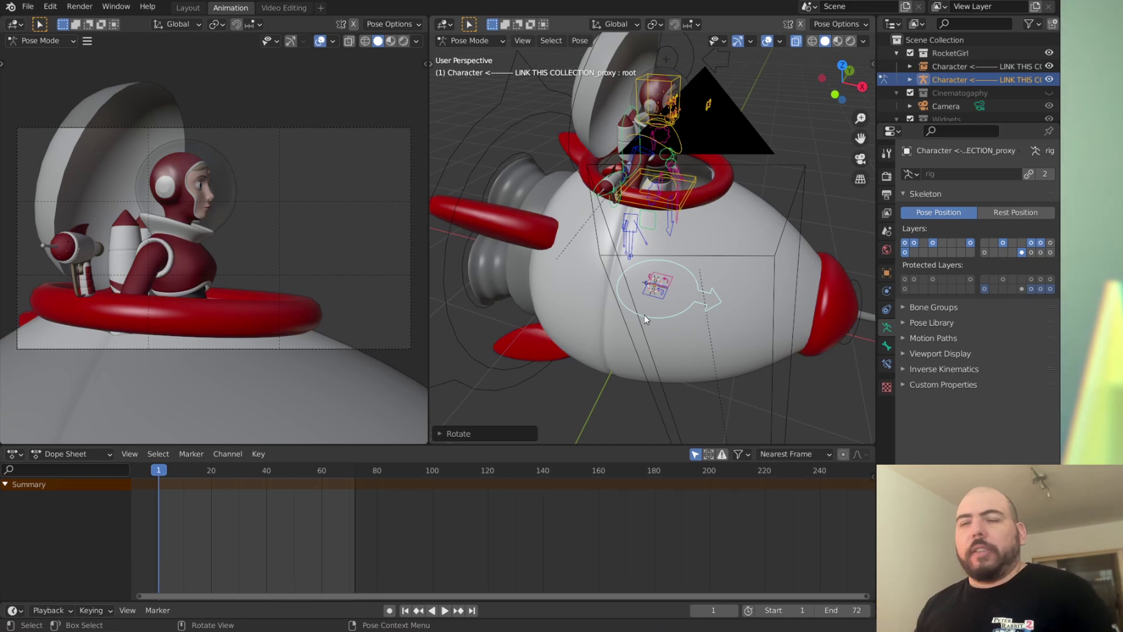
middle_click_drag(644, 315, 591, 282)
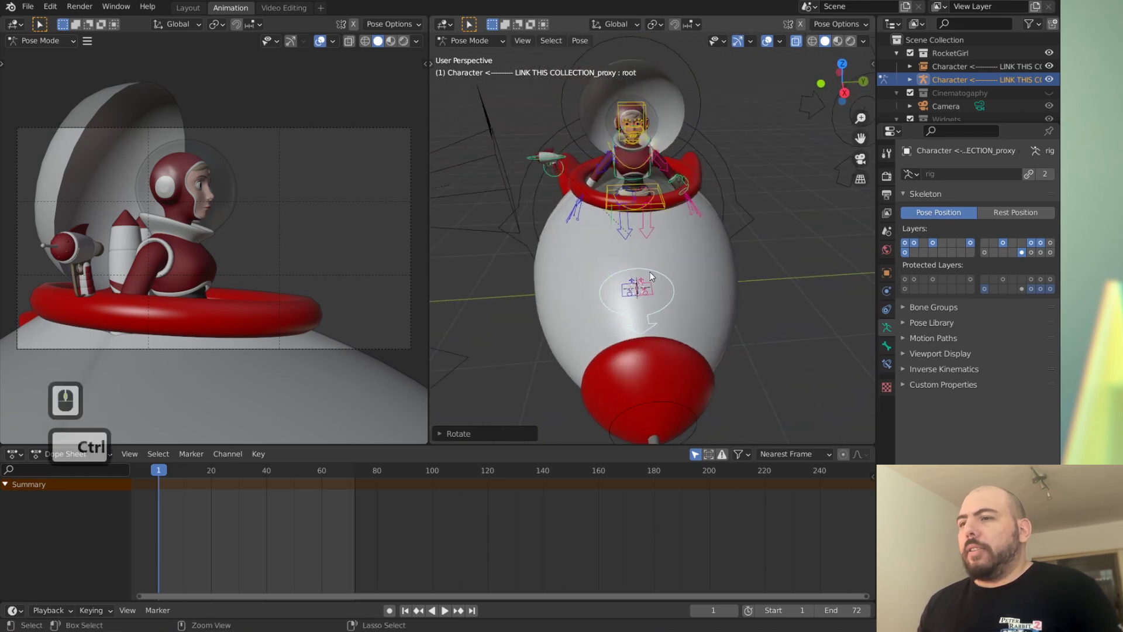
middle_click_drag(672, 328, 699, 301, "ctrl")
middle_click_drag(701, 301, 673, 356, "shift")
middle_click_drag(663, 354, 812, 313)
left_click(454, 190)
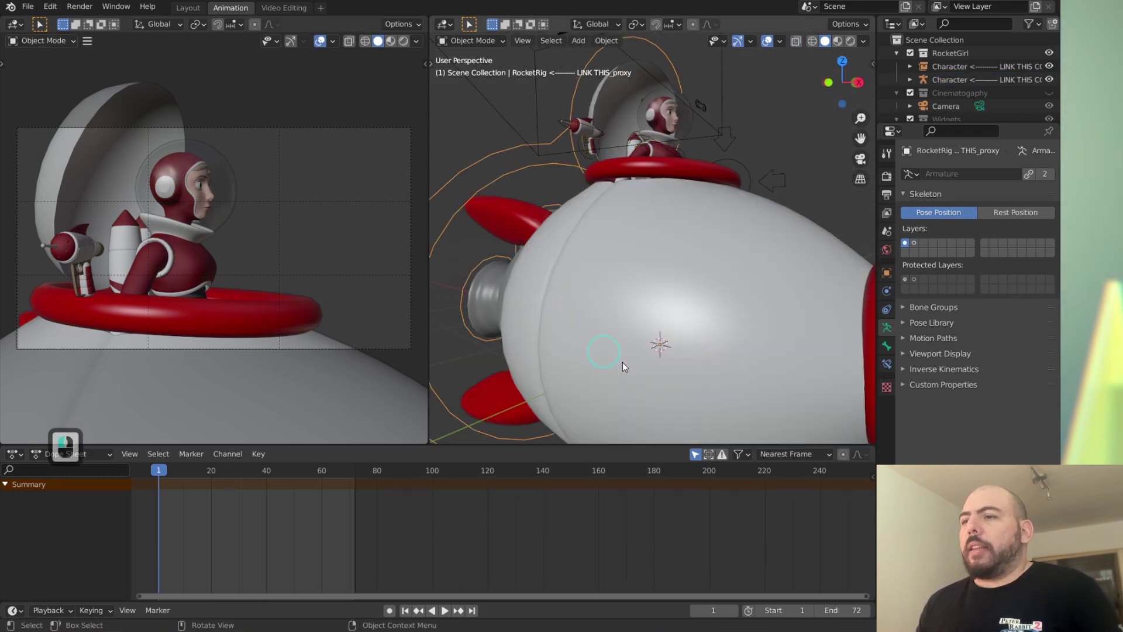
middle_click_drag(623, 363, 819, 193)
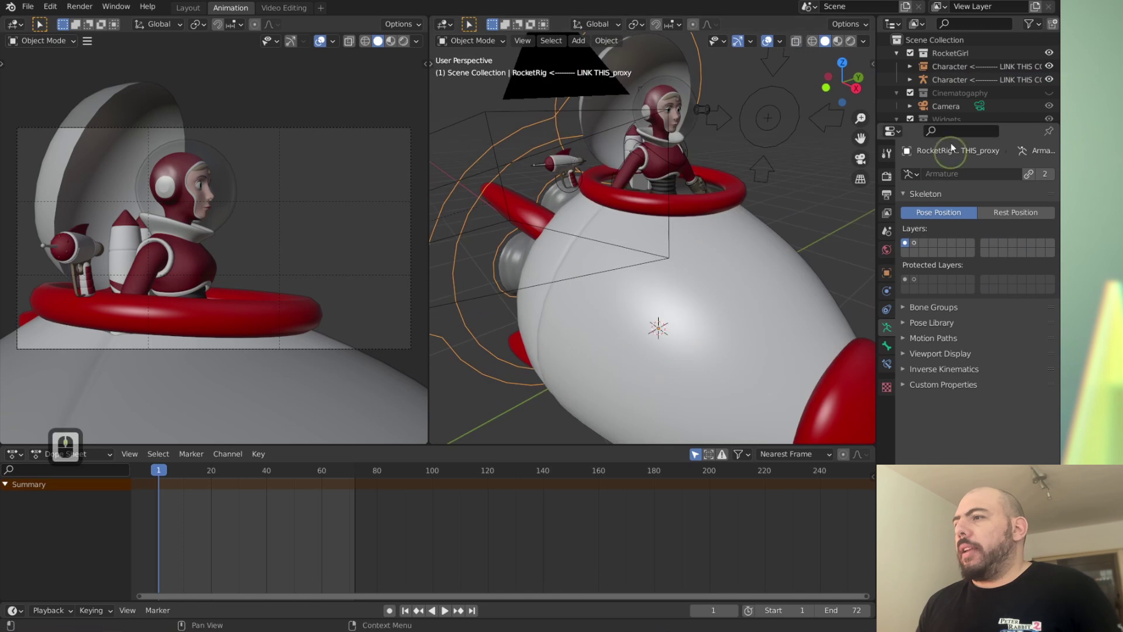
Select the character rig together with the rocket rig, keeping the character active, and put both in Pose Mode.
left_click(938, 80, "shift")
middle_click_drag(821, 154, 828, 150)
middle_click_drag(821, 158, 768, 299, "ctrl")
left_click(581, 171)
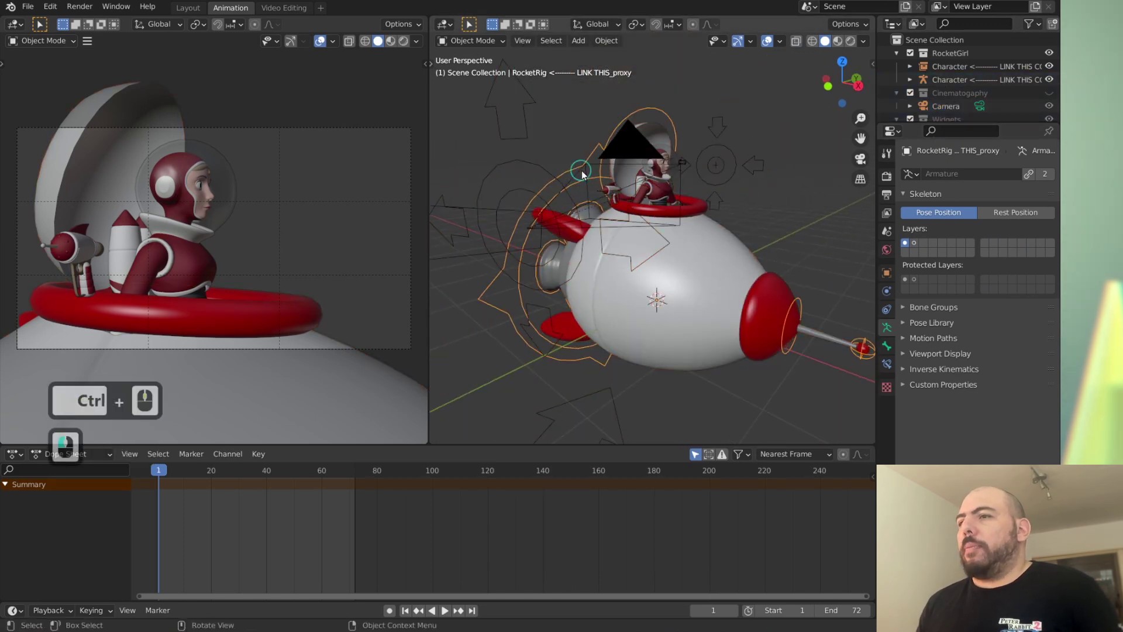
left_click(959, 75, "ctrl")
middle_click_drag(807, 187, 661, 213)
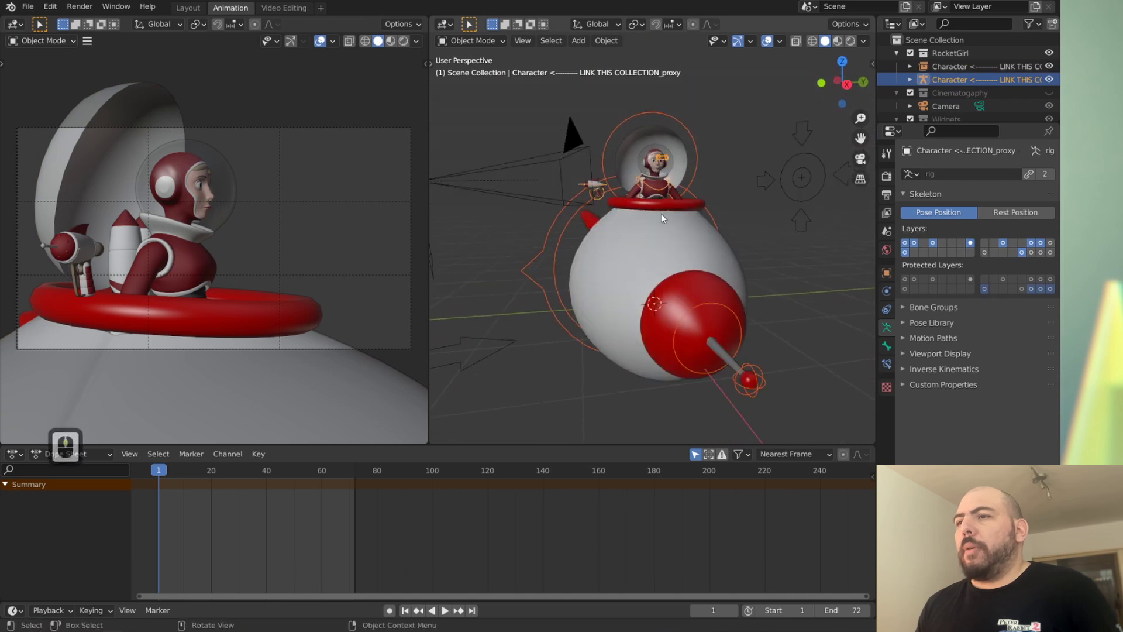
key("Tab")
middle_click_drag(651, 339, 688, 318)
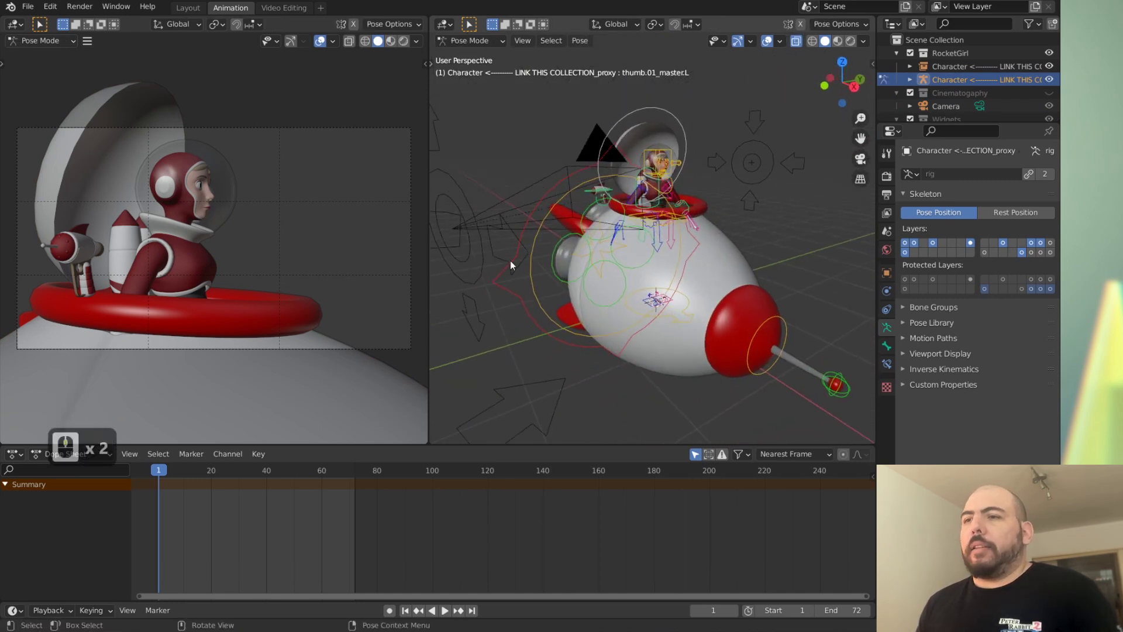
Add a Child Of constraint to the character's root bone targeting the rocket rig's Root bone, and show its constraint settings.
left_click(525, 301)
middle_click_drag(526, 301, 567, 279)
left_click(684, 323, "shift")
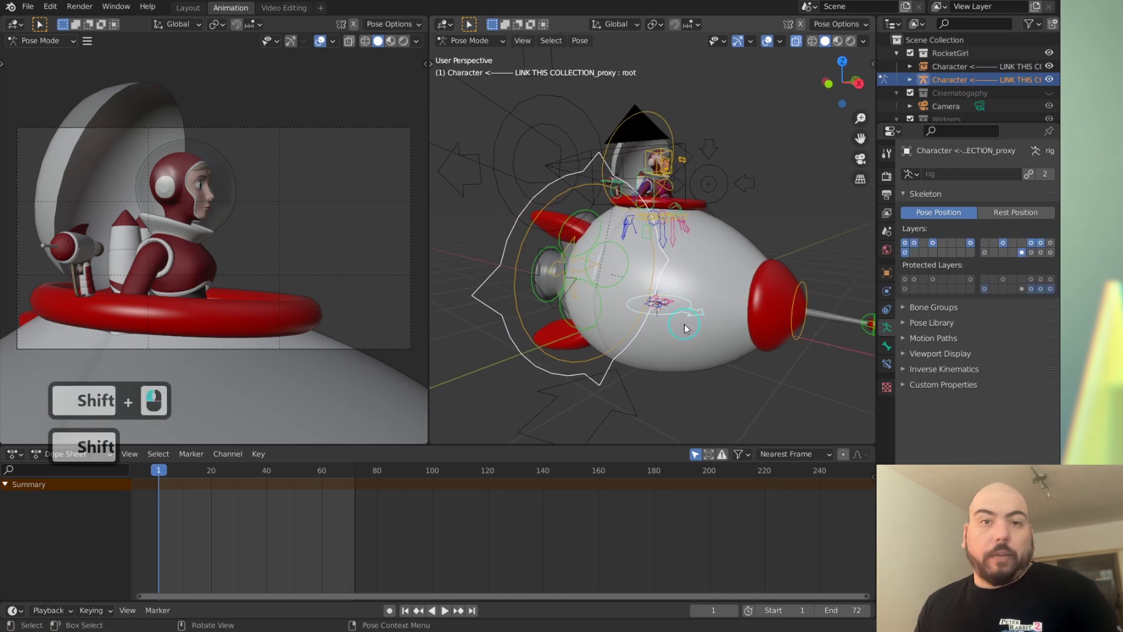
middle_click_drag(678, 331, 652, 331)
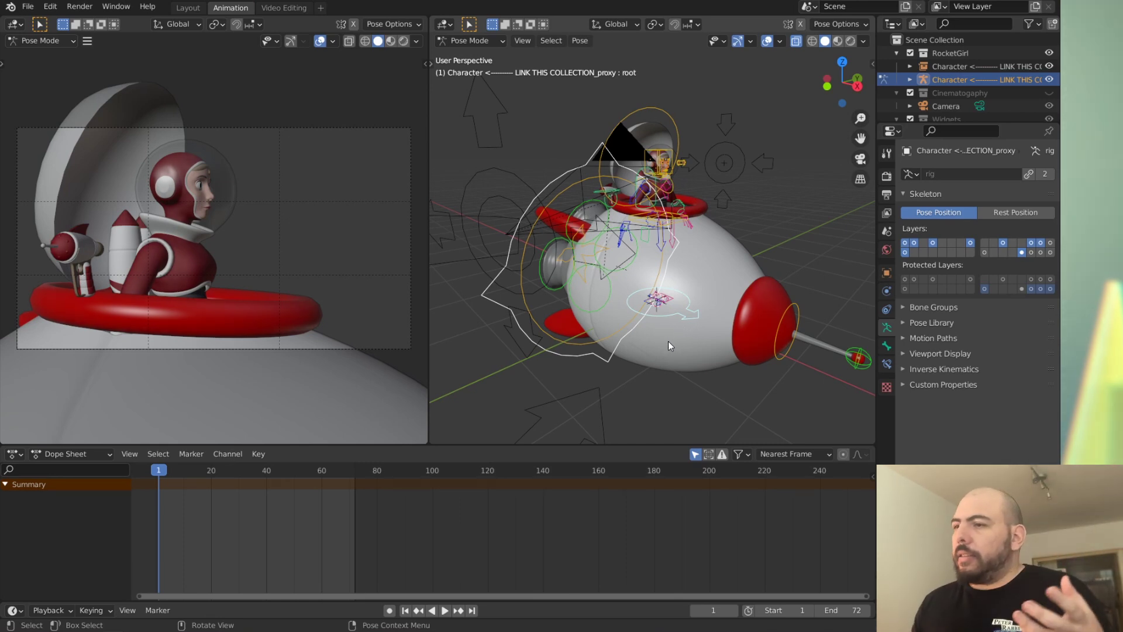
key("ctrl")
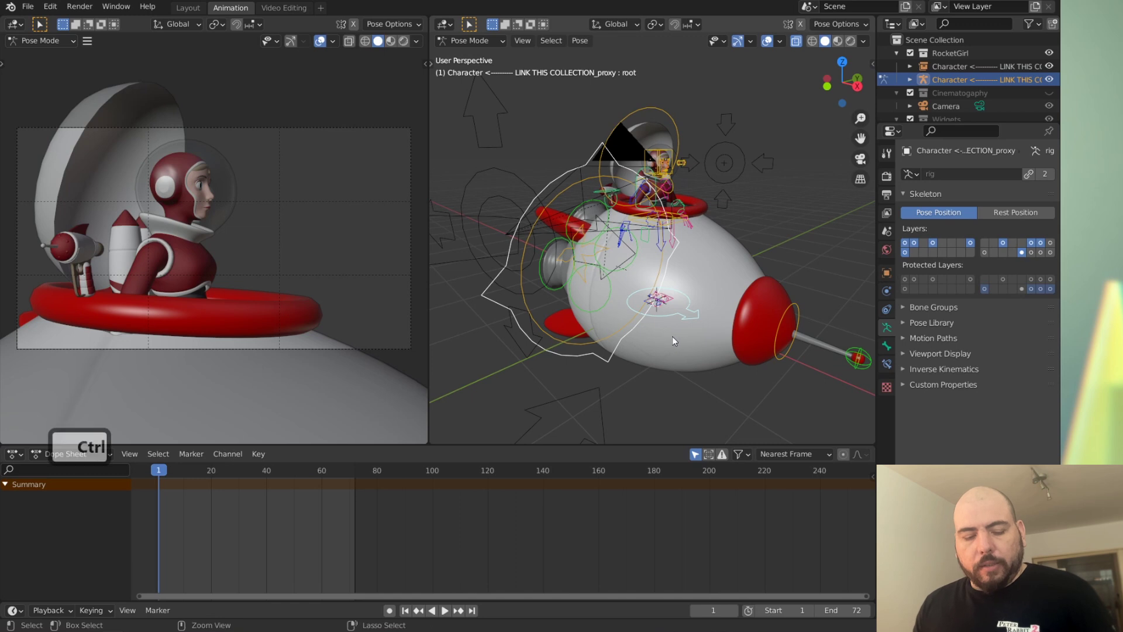
key("ctrl+shift+c")
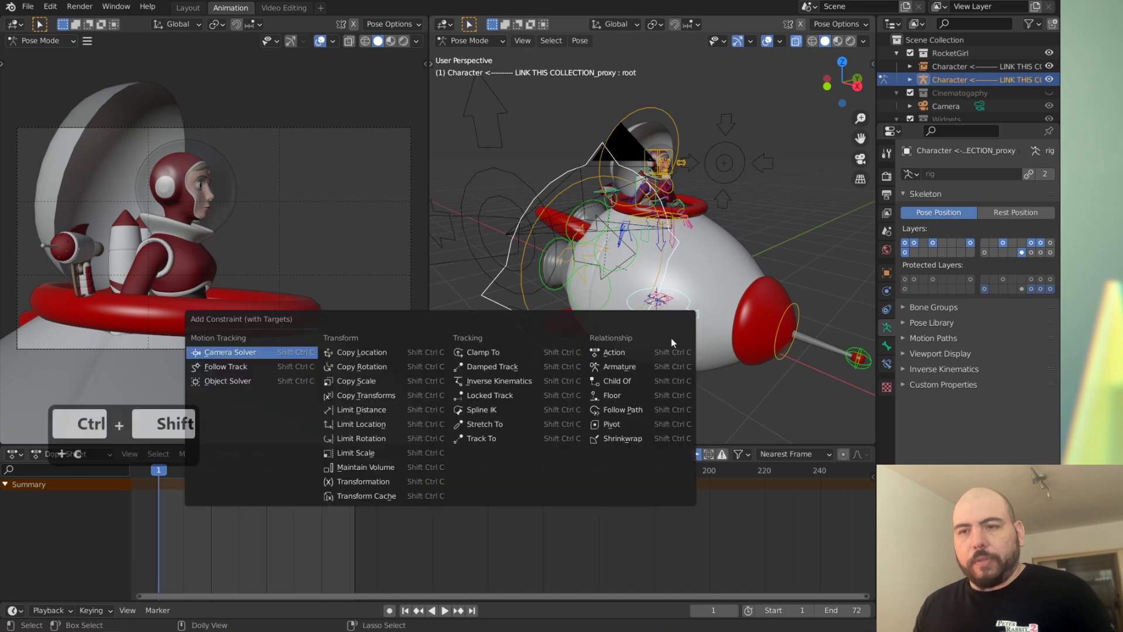
left_click(651, 382)
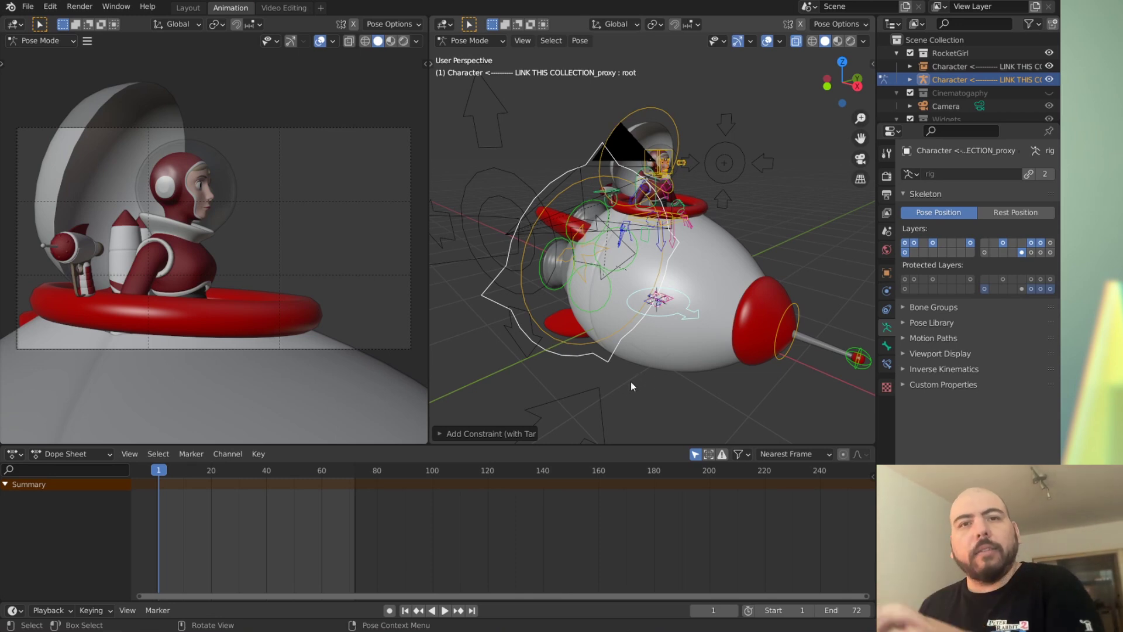
left_click(686, 317)
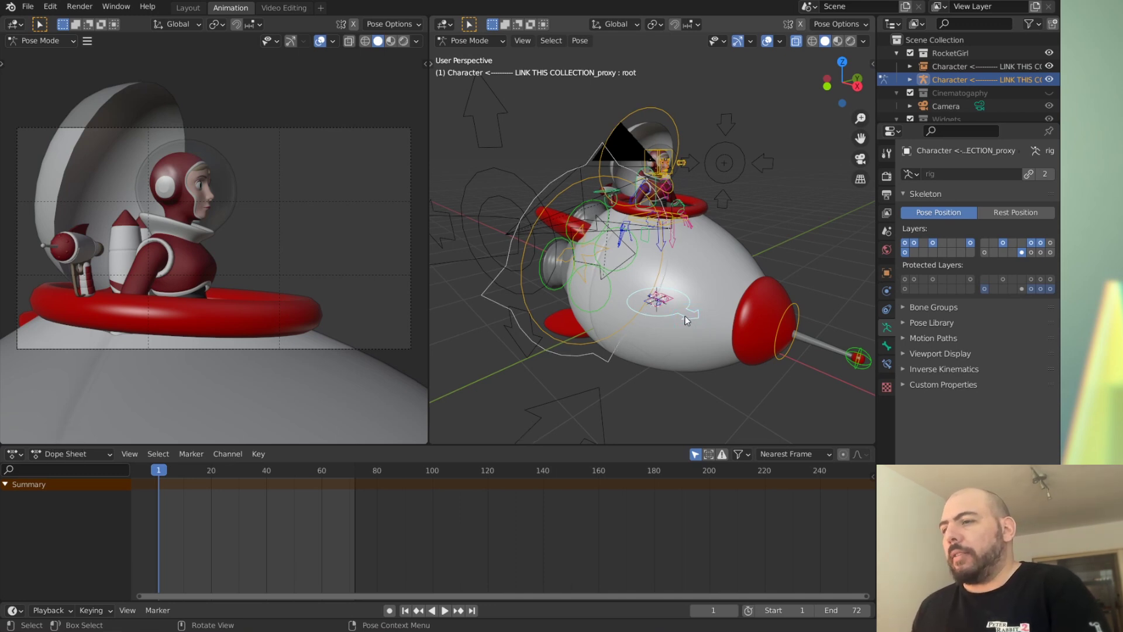
left_click(886, 363)
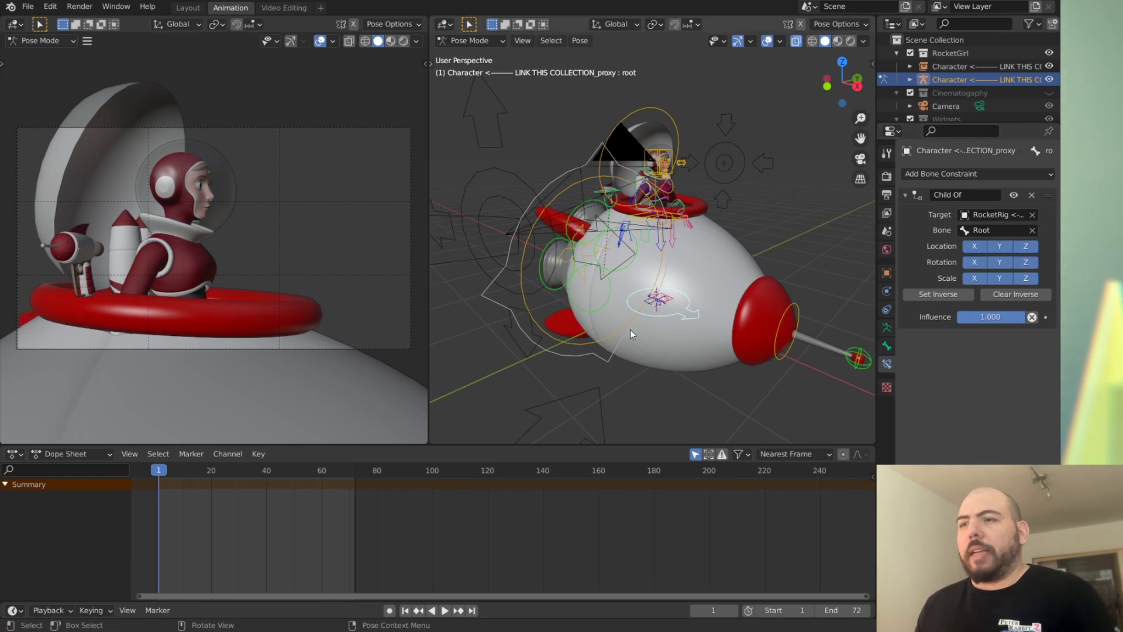
Test the parenting by trial-moving the rocket's Root bone, cancel the move, and reselect the character's root bone.
left_click(608, 358)
left_click(608, 358)
key("g")
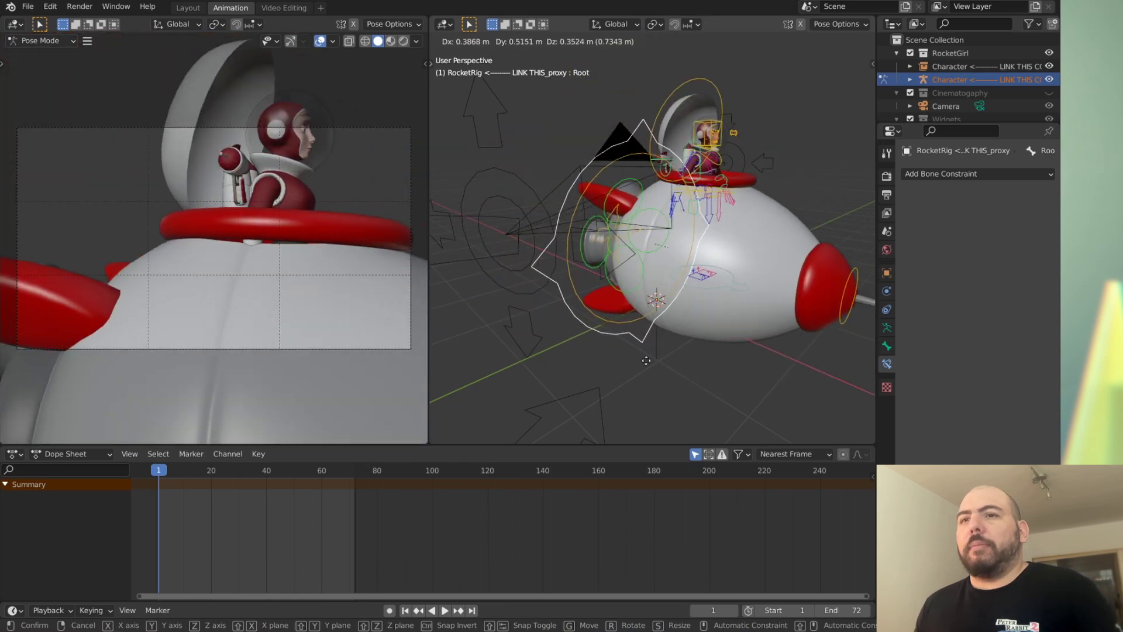
key("Escape")
left_click(705, 325)
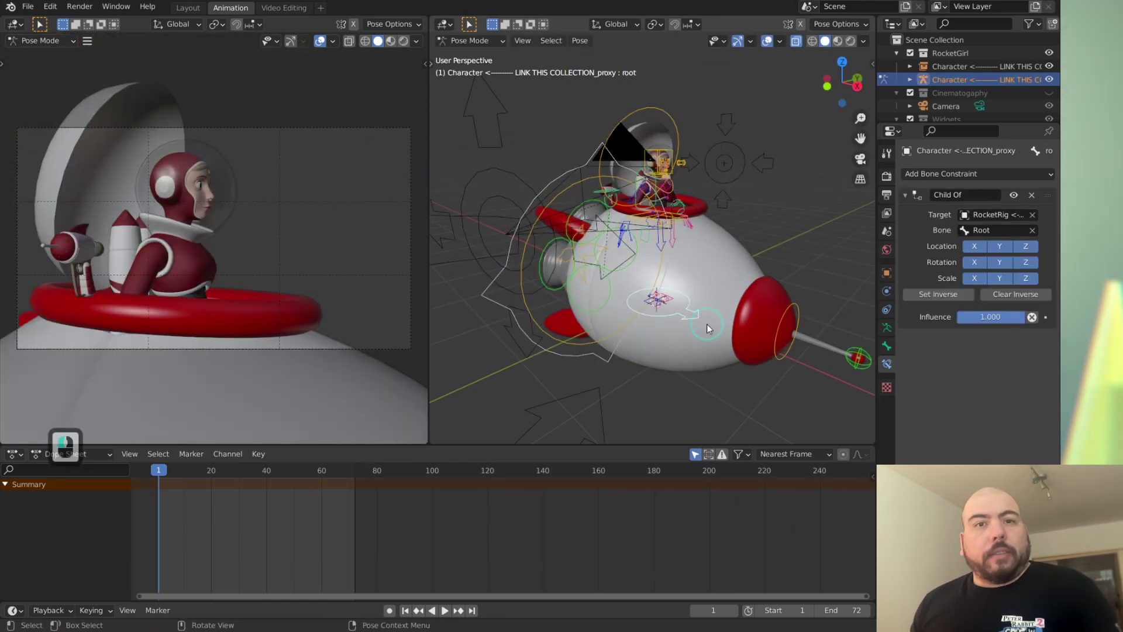